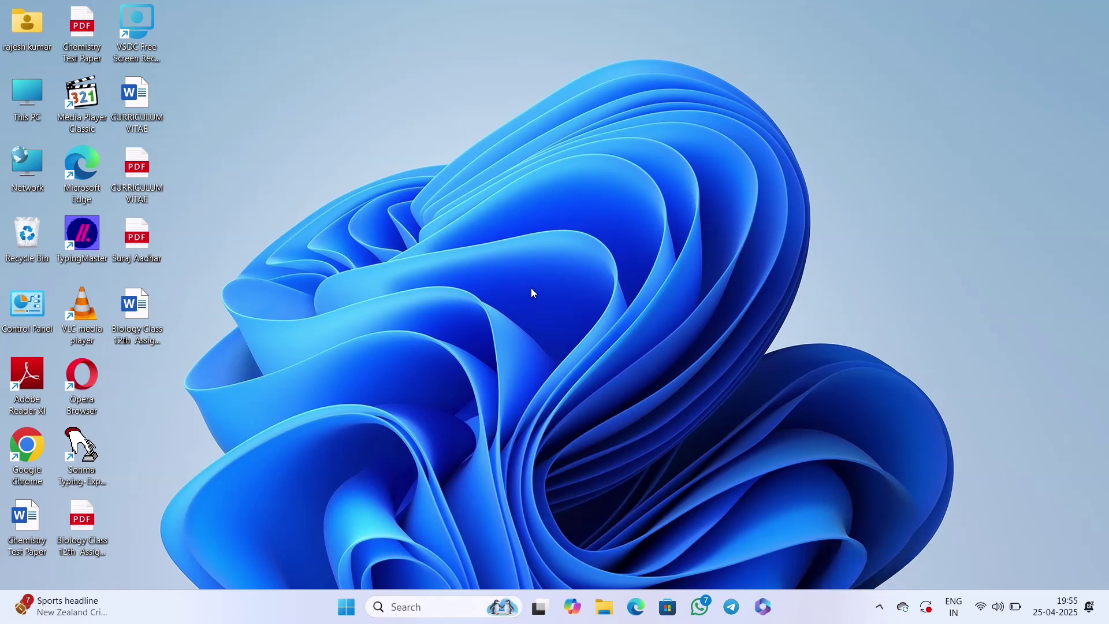
Launch Chrome and search for 'magadh university' to reach magadhonline.in.
double_click(20, 442)
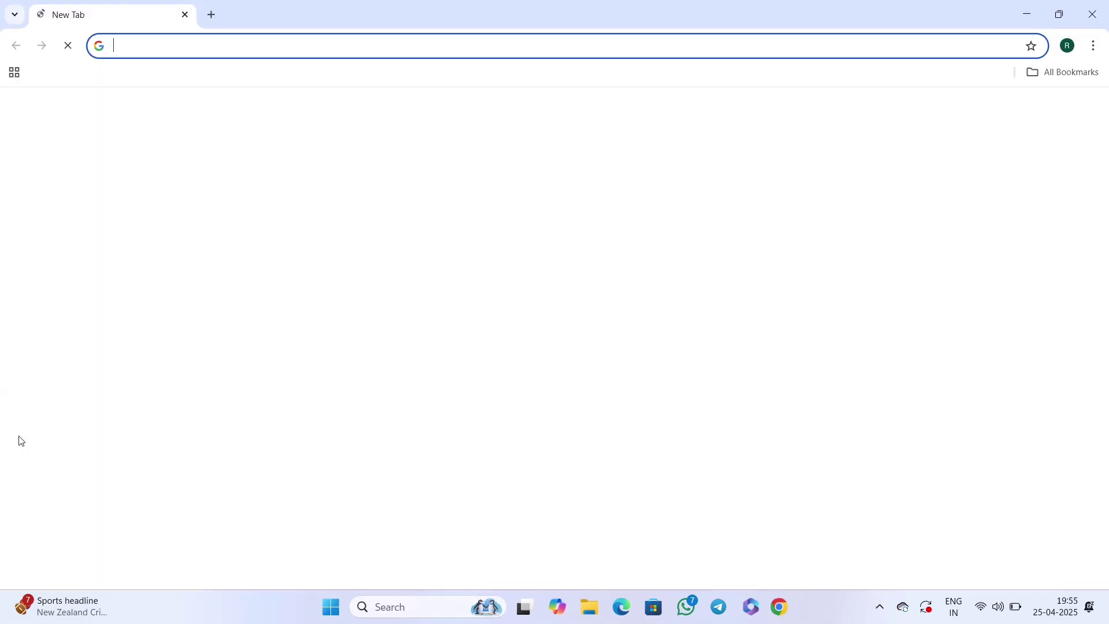
click(181, 45)
text(M)
key(BackSpace)
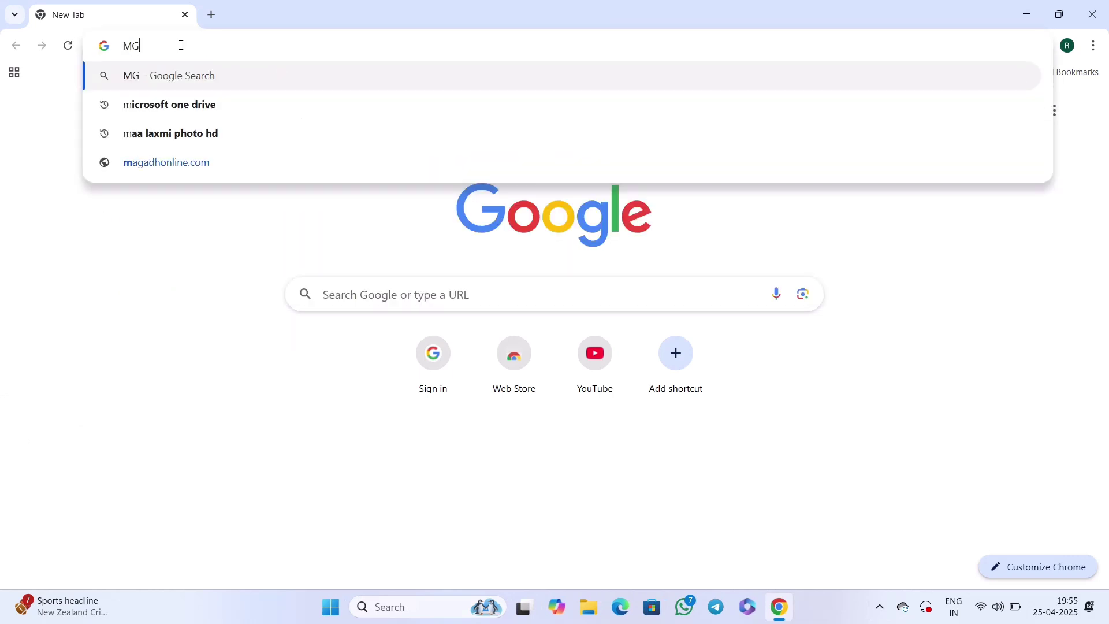
text(A)
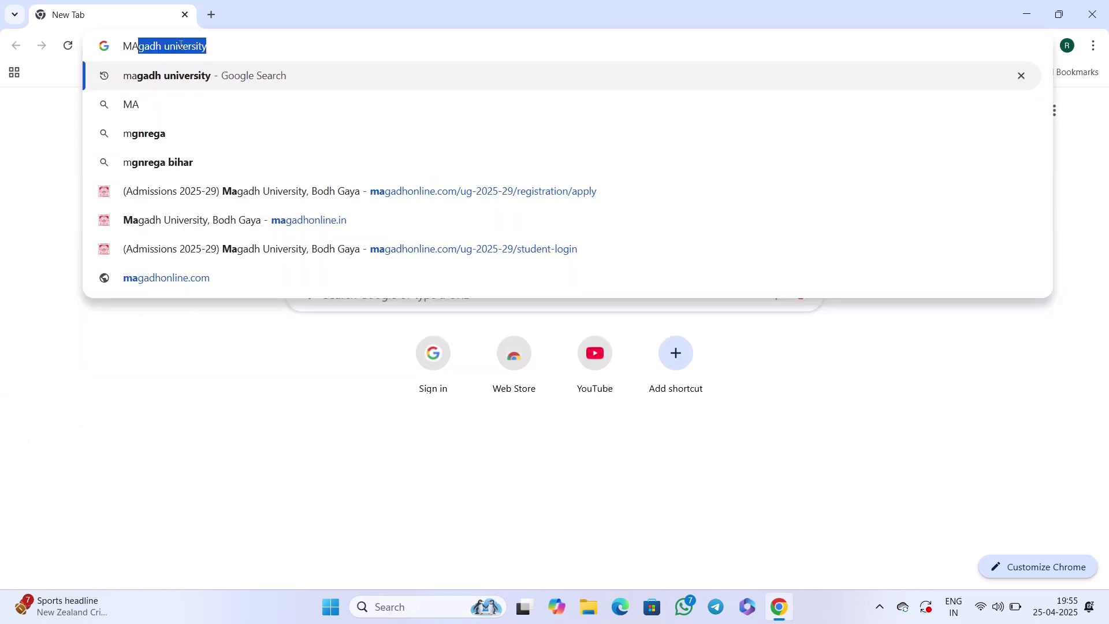
click(162, 77)
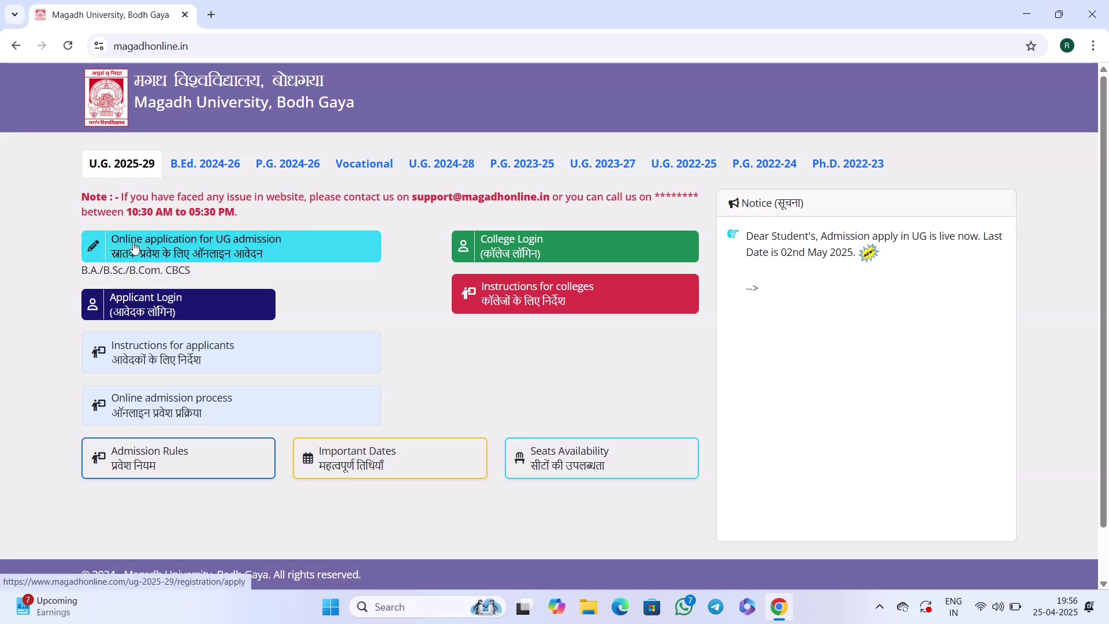
Open the UG 2025-29 online application and read the notice's wrong-roll-code warning.
click(207, 252)
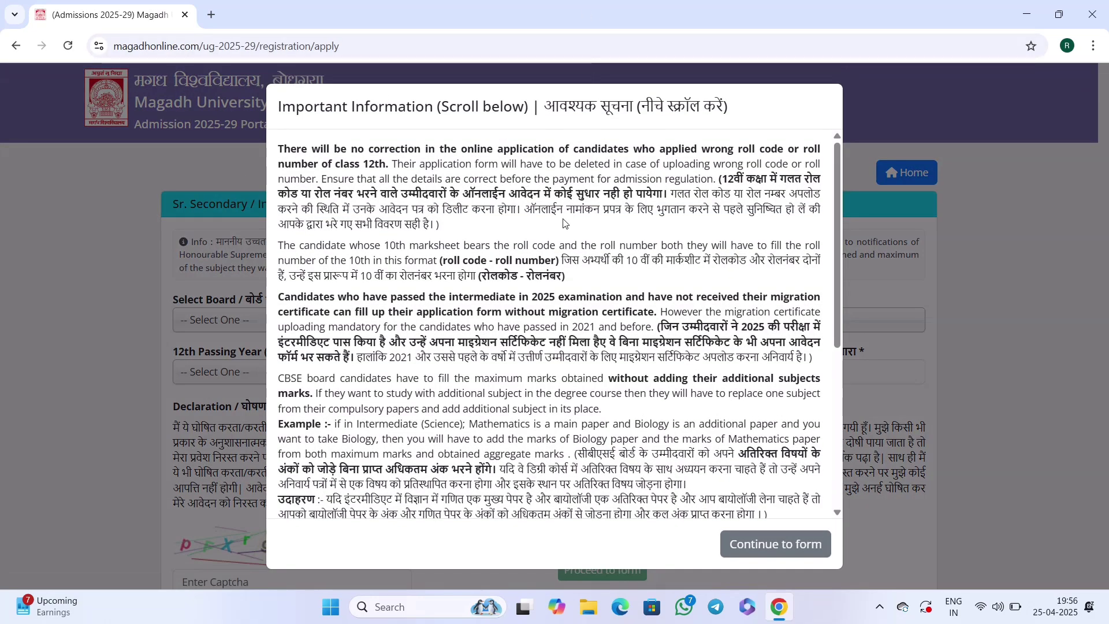
scroll(564, 228, down, 1)
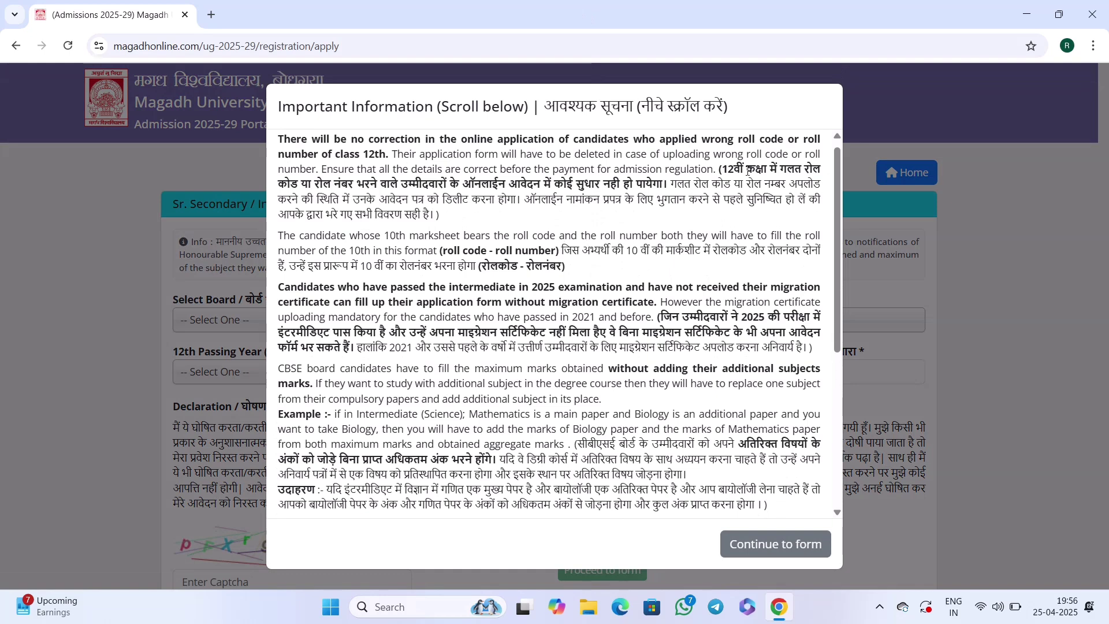
drag(722, 172, 812, 172)
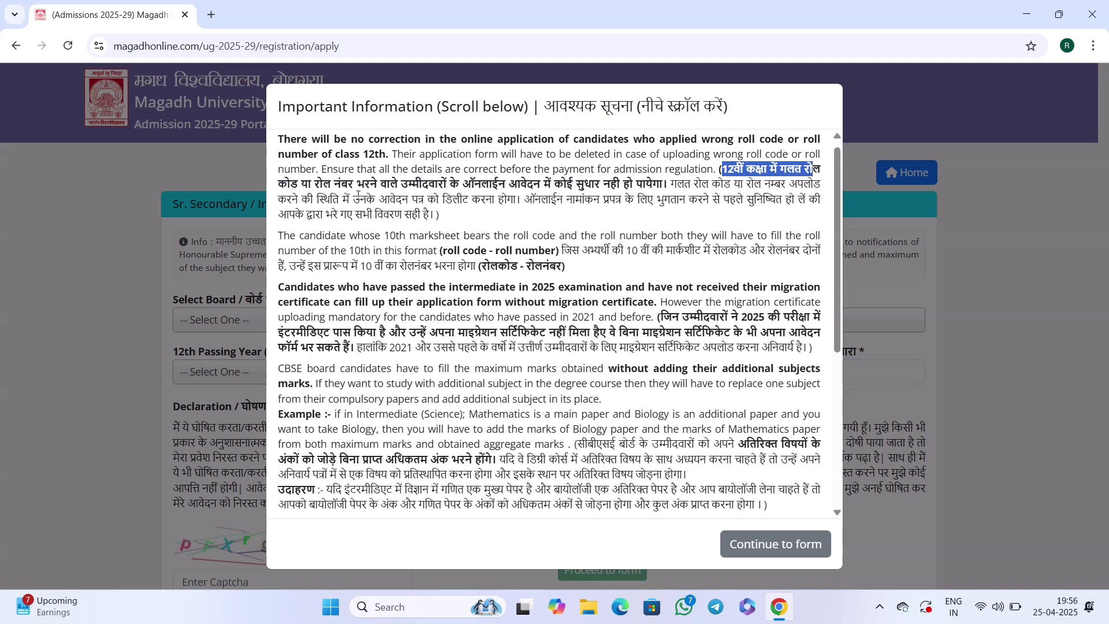
drag(314, 186, 664, 185)
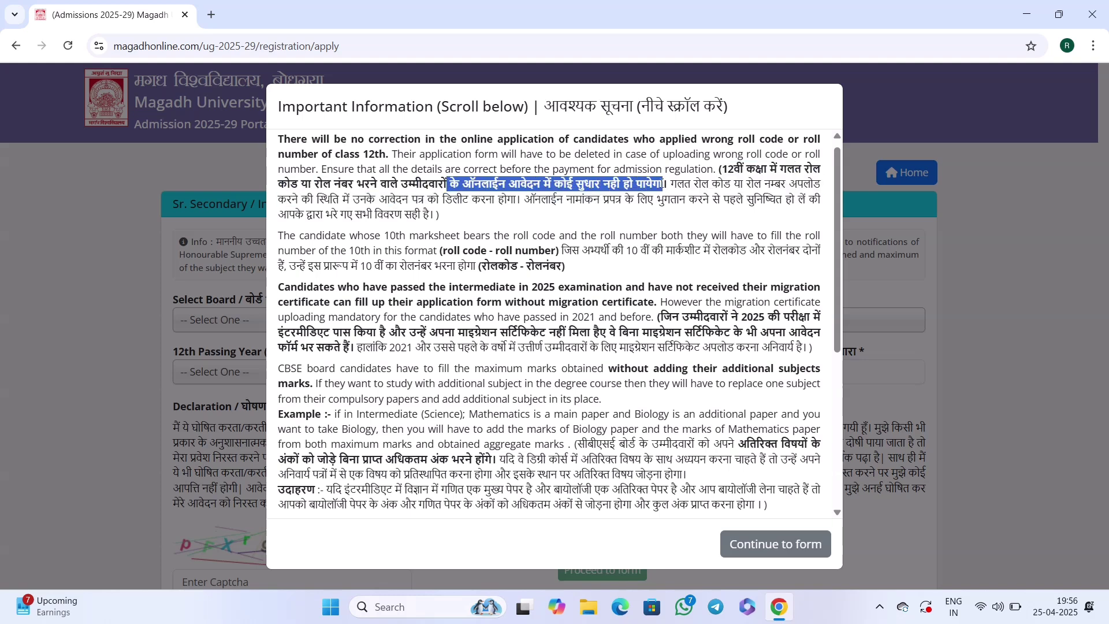
click(664, 185)
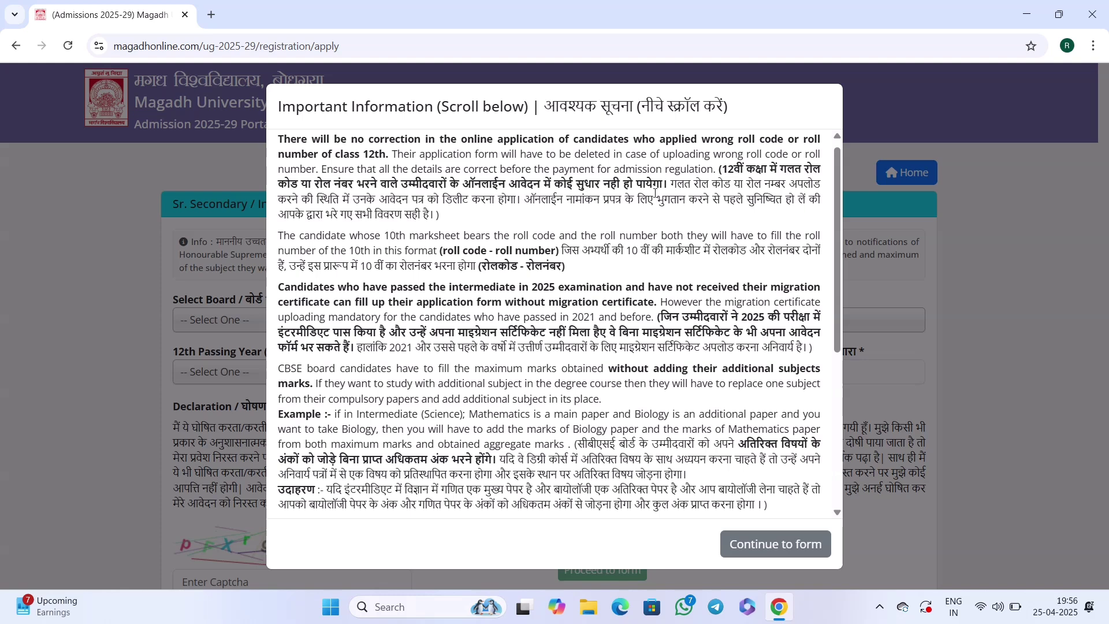
Read the notice's lines on roll numbers, class 12 mistakes and correct enrolment-form details.
drag(677, 183, 709, 185)
drag(746, 168, 801, 169)
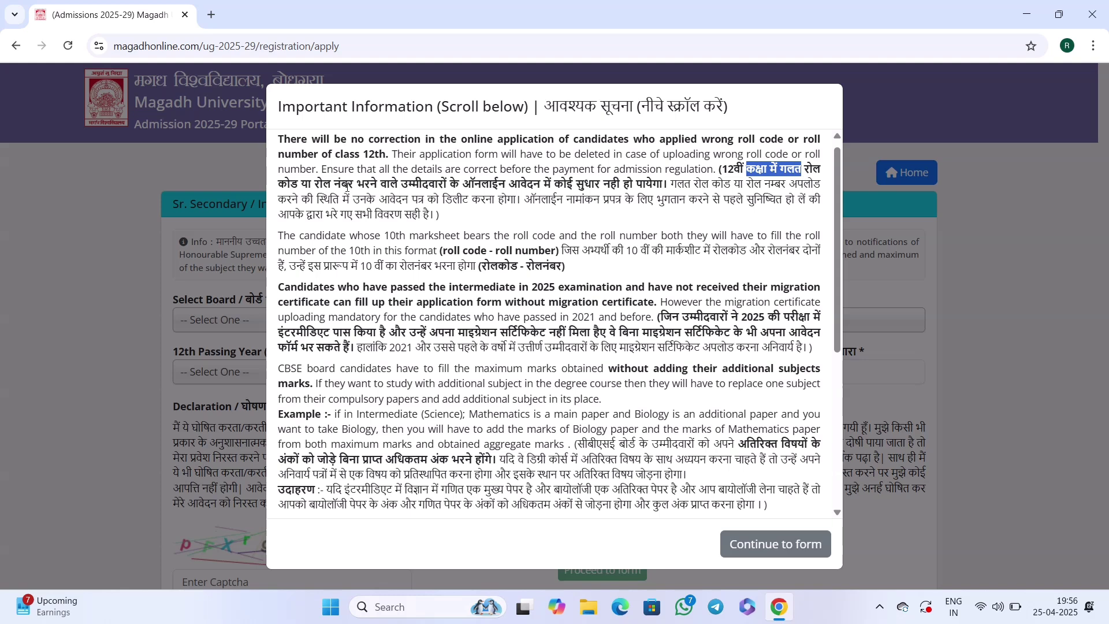
drag(315, 184, 459, 185)
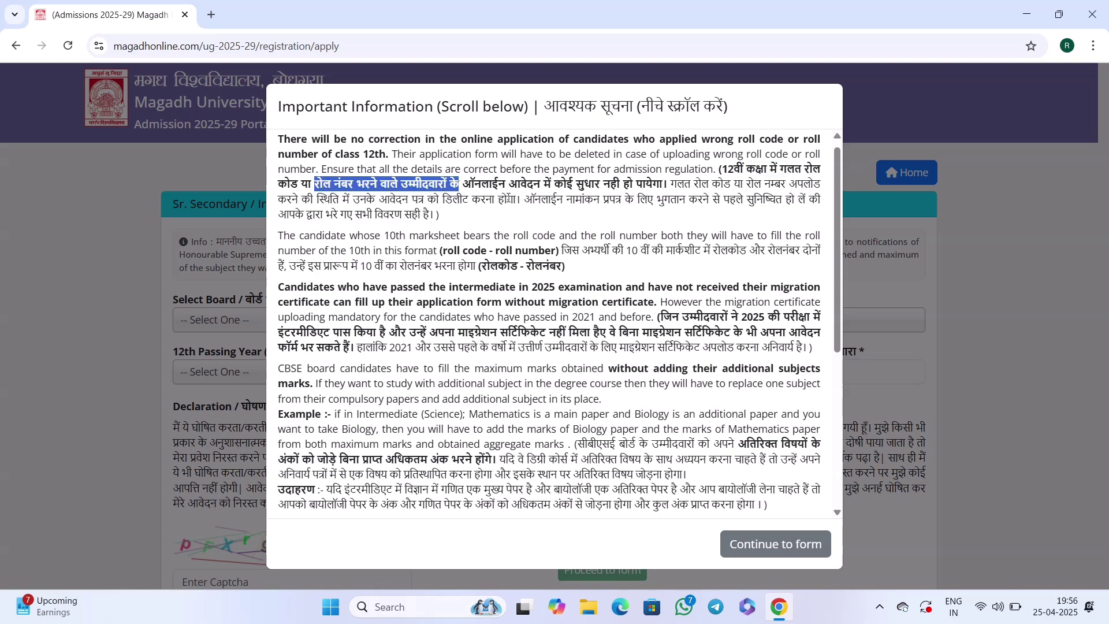
click(577, 205)
drag(552, 200, 636, 201)
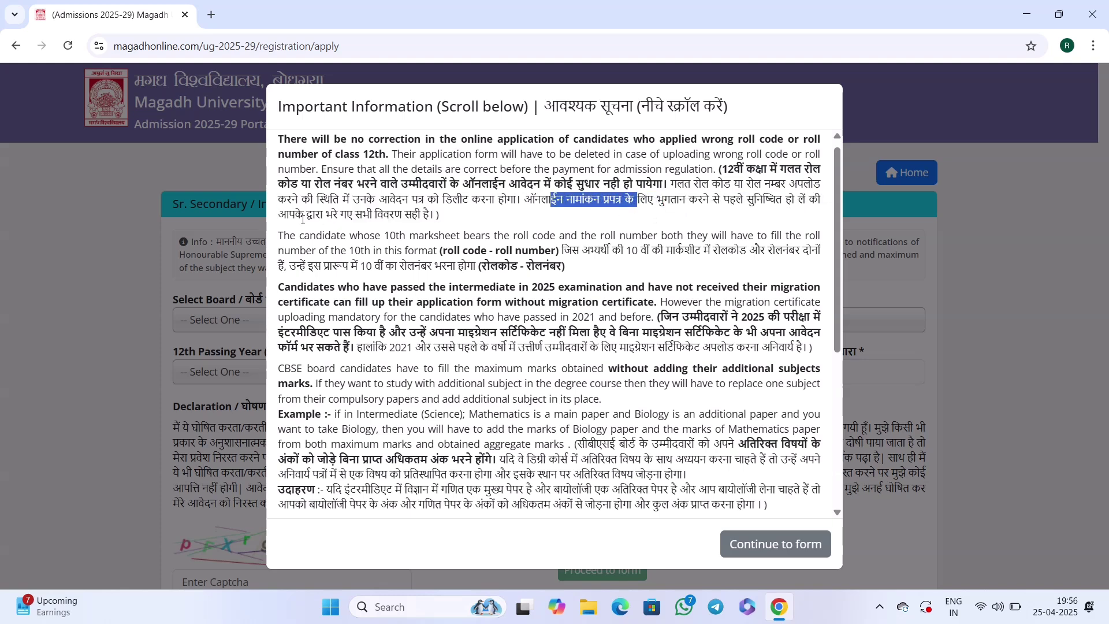
drag(305, 215, 423, 215)
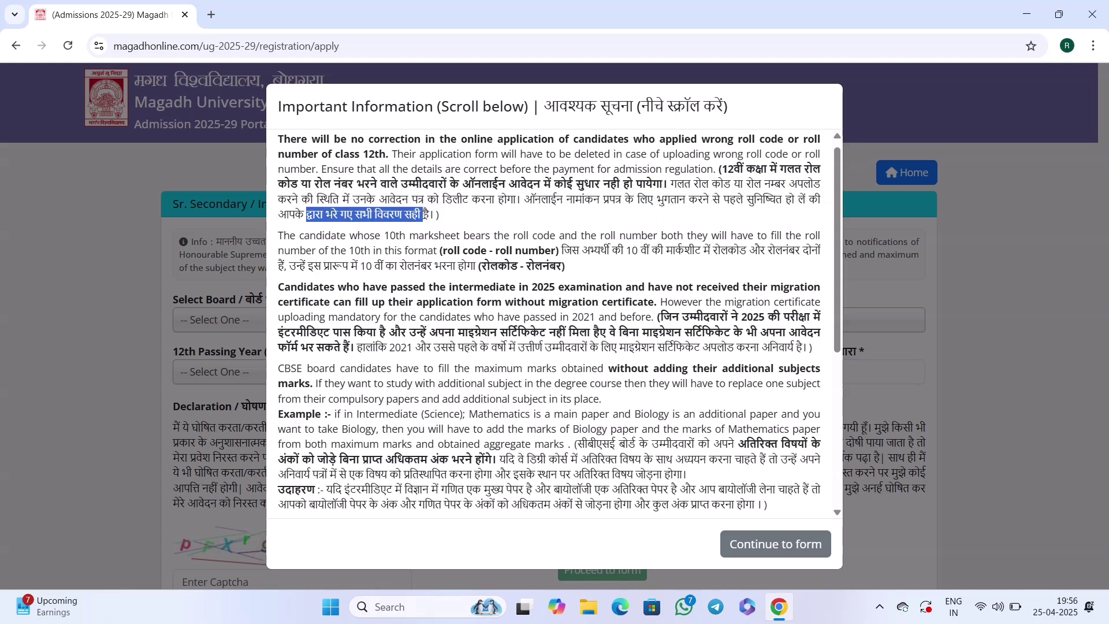
click(465, 224)
scroll(552, 228, up, 1)
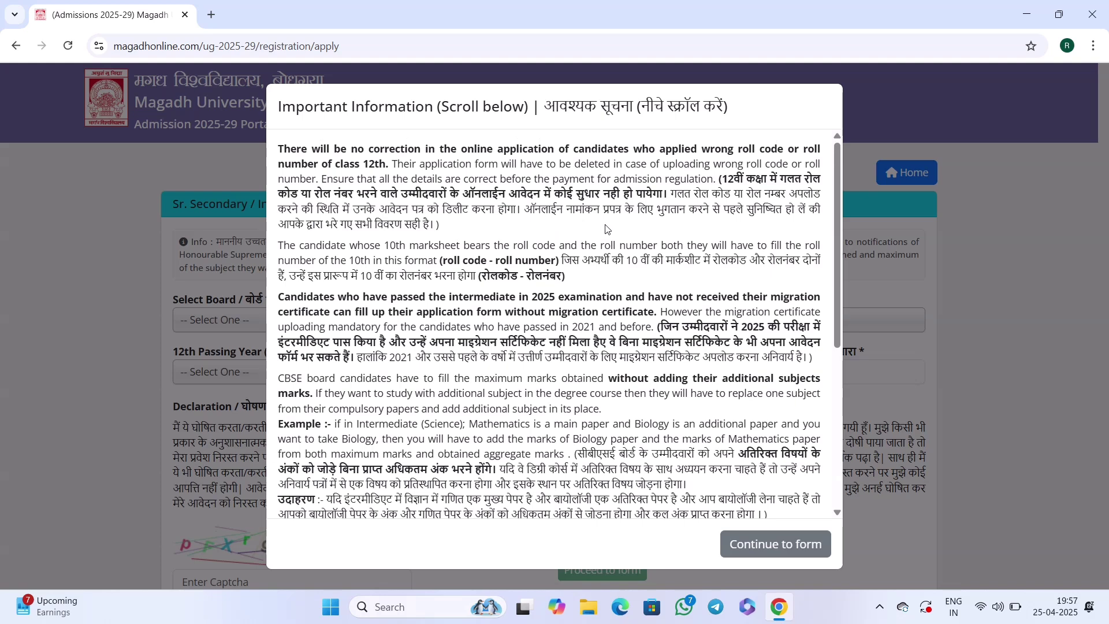
Read the notice's parts on paying for the enrolment form and 2025 intermediate candidates.
drag(549, 210, 593, 210)
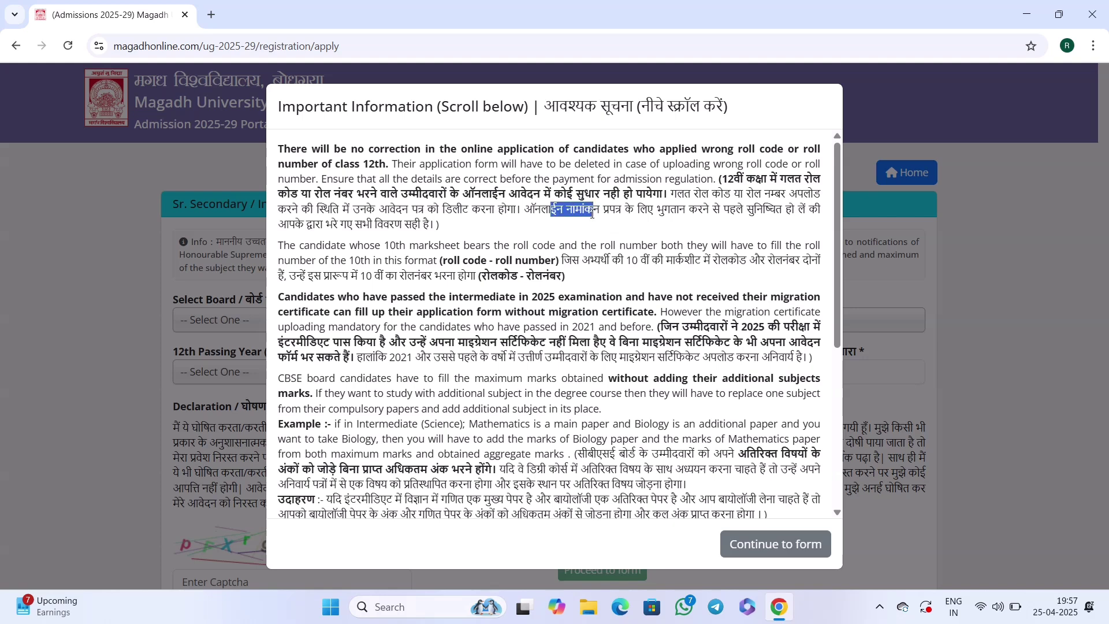
click(676, 221)
drag(609, 214, 687, 212)
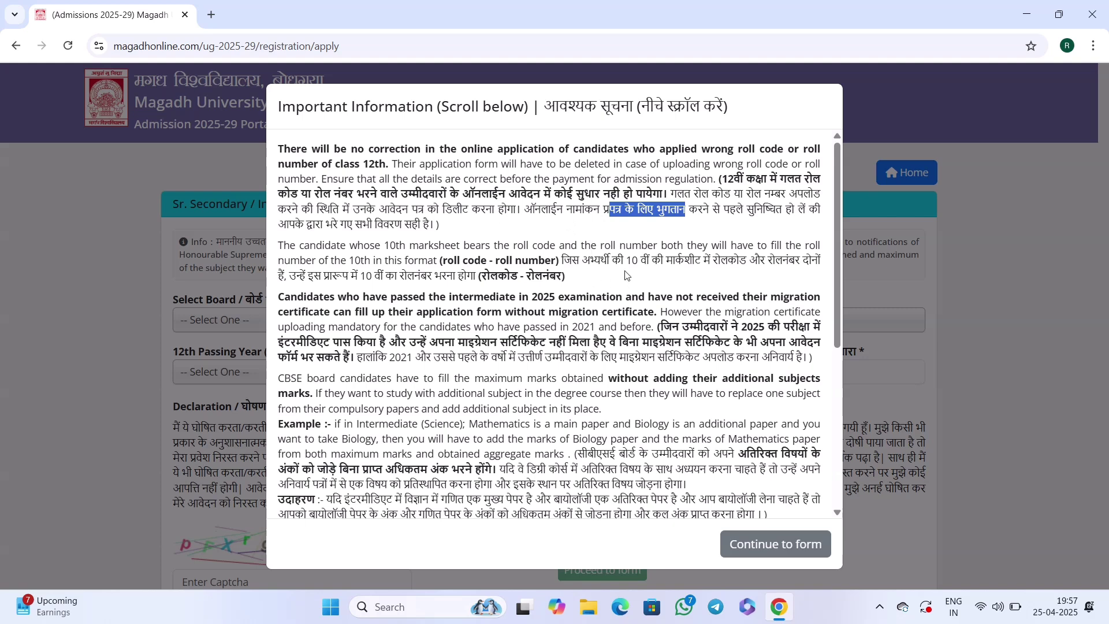
click(645, 333)
drag(661, 327, 815, 332)
drag(294, 344, 815, 346)
click(438, 348)
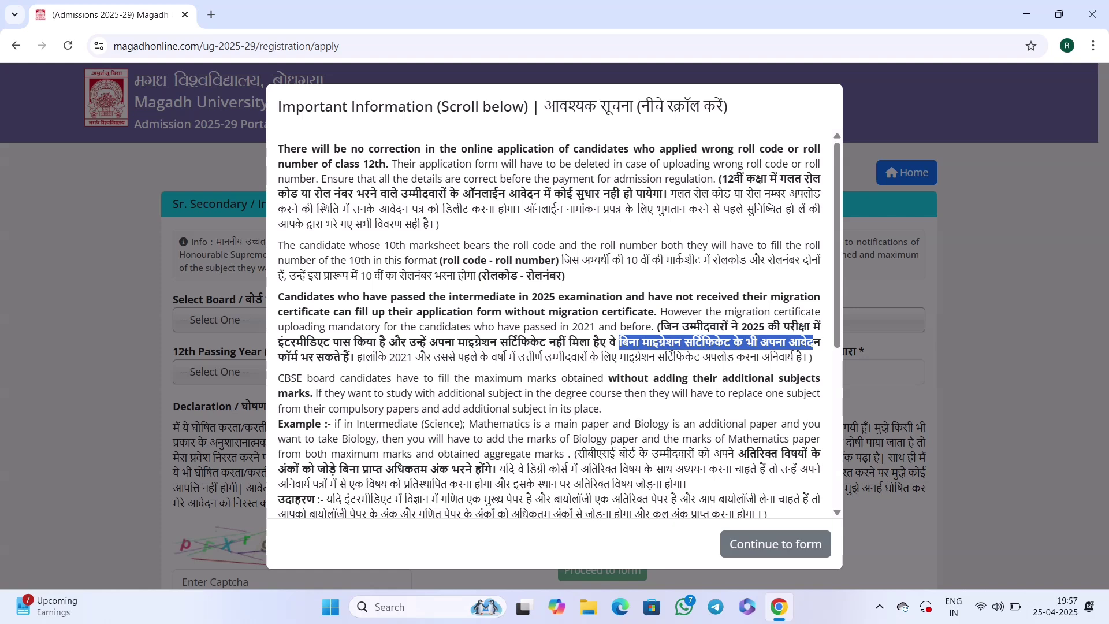
Read the migration certificate requirements, then scroll to the end of the editable-details list.
drag(297, 357, 355, 357)
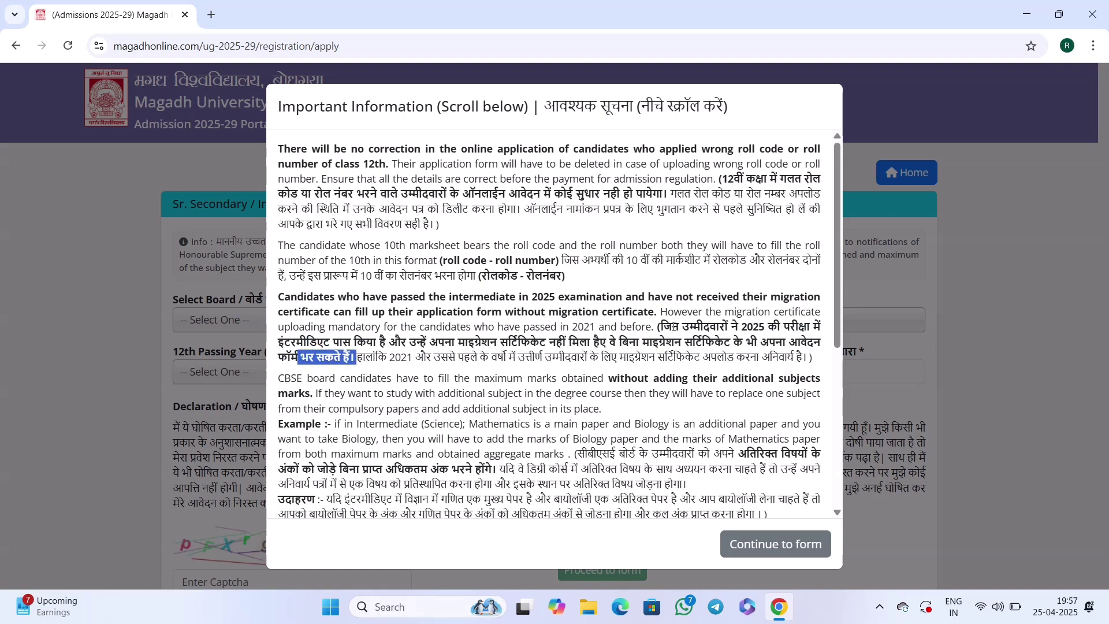
drag(672, 326, 803, 331)
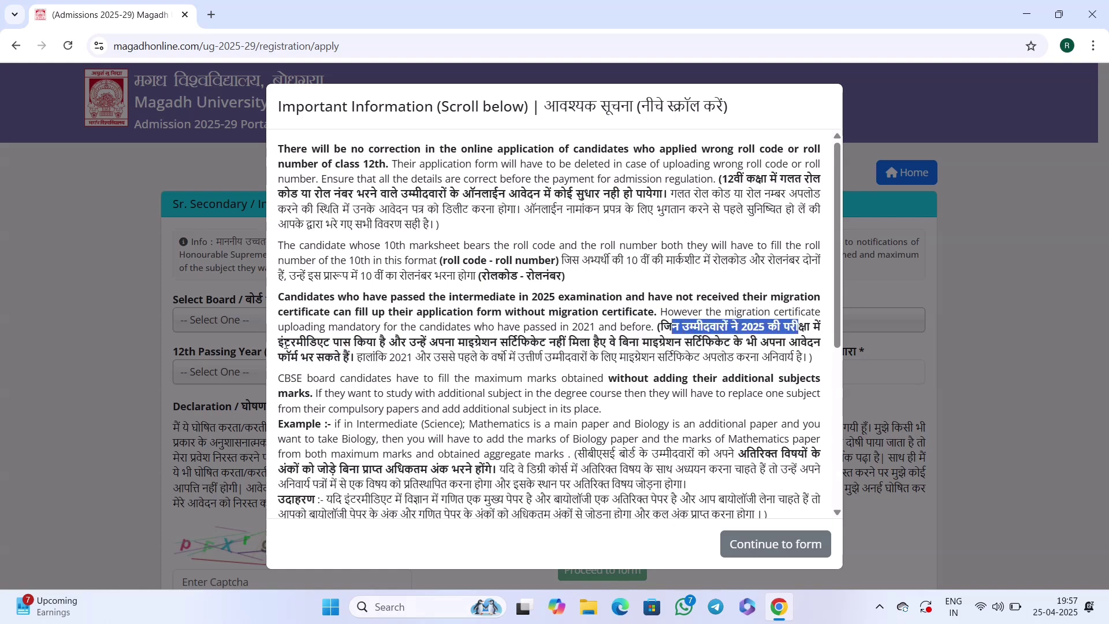
drag(277, 342, 366, 342)
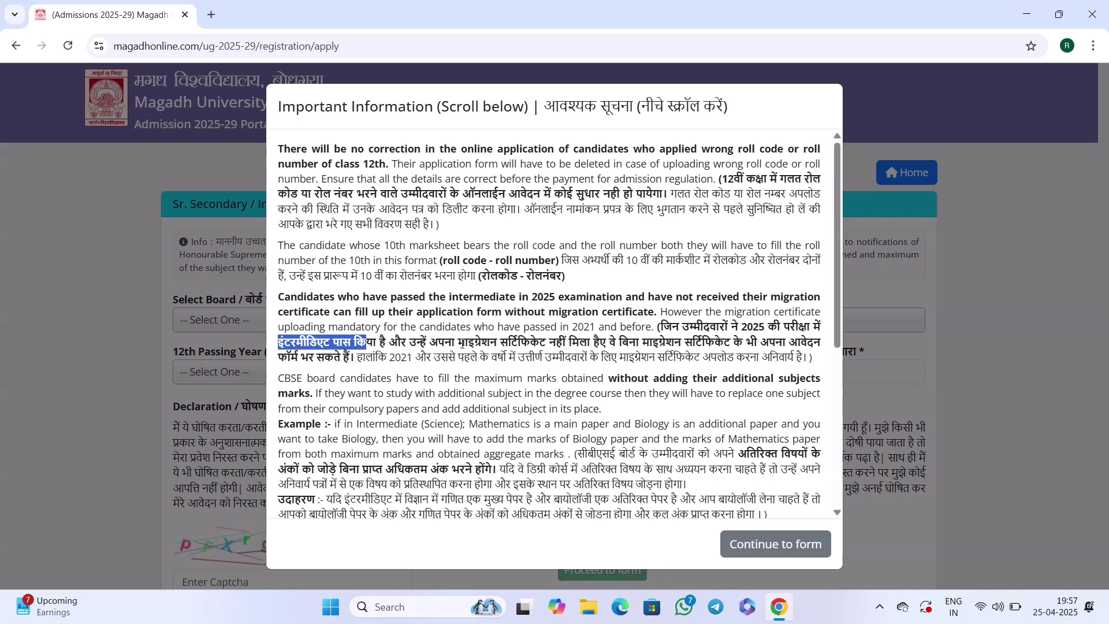
drag(459, 343, 551, 347)
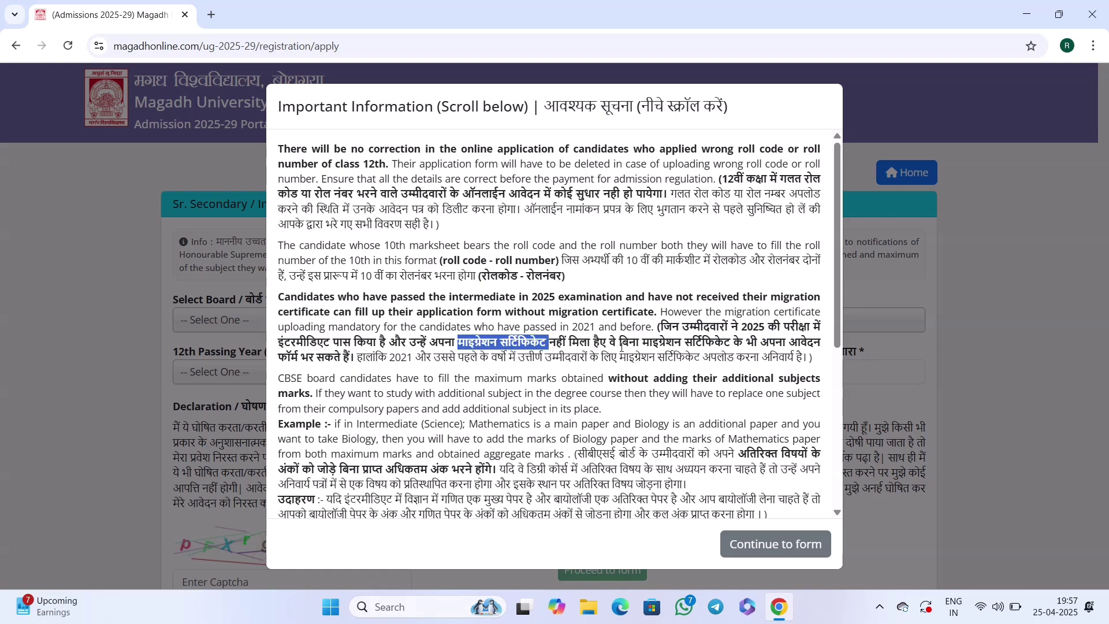
drag(620, 343, 814, 343)
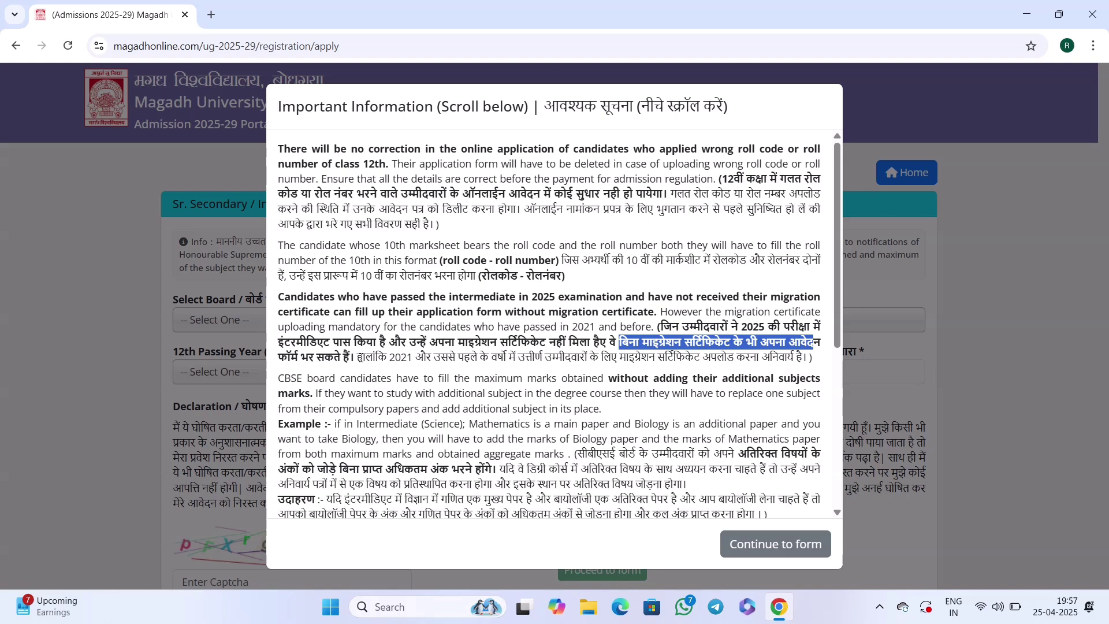
drag(357, 357, 810, 362)
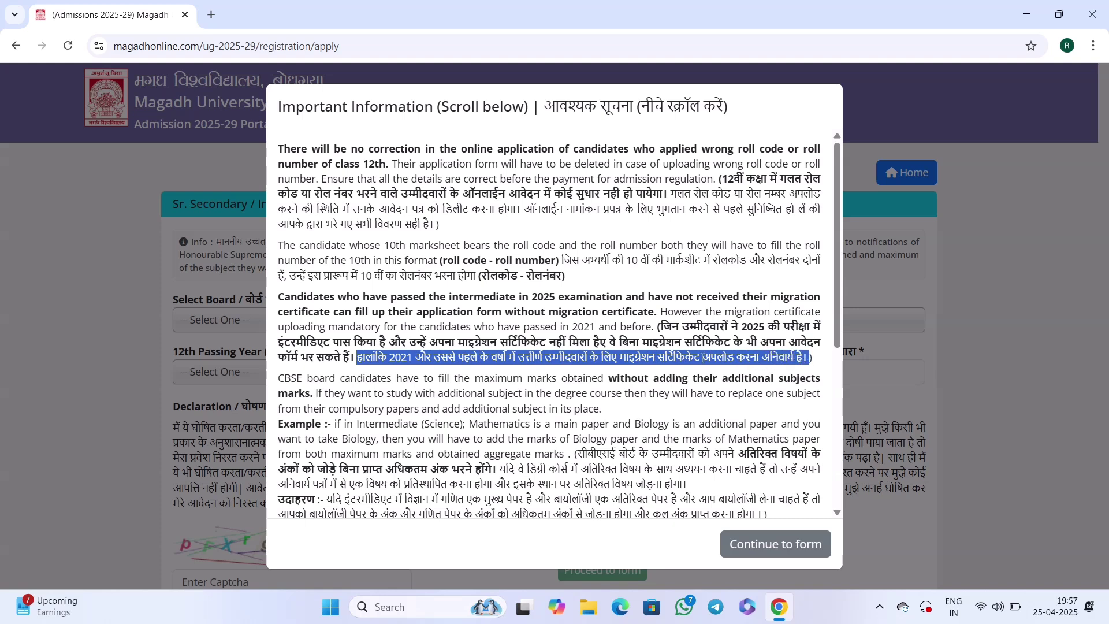
scroll(684, 345, down, 2)
scroll(645, 346, down, 2)
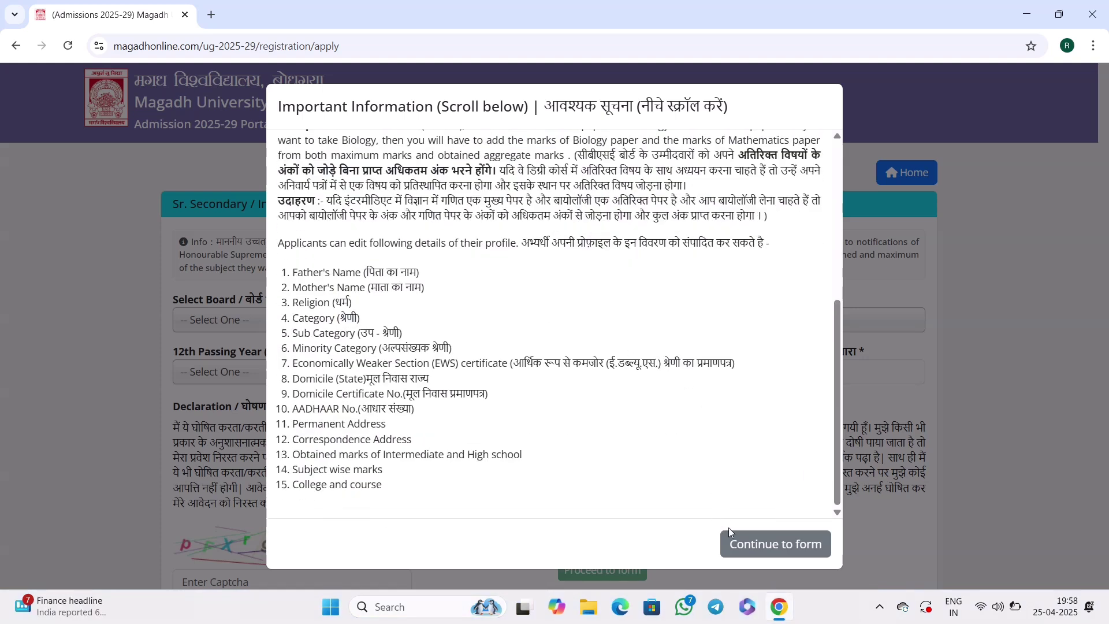
Close the notice and set the 12th board to Bihar School Examination Board, Patna, year 2025.
click(762, 549)
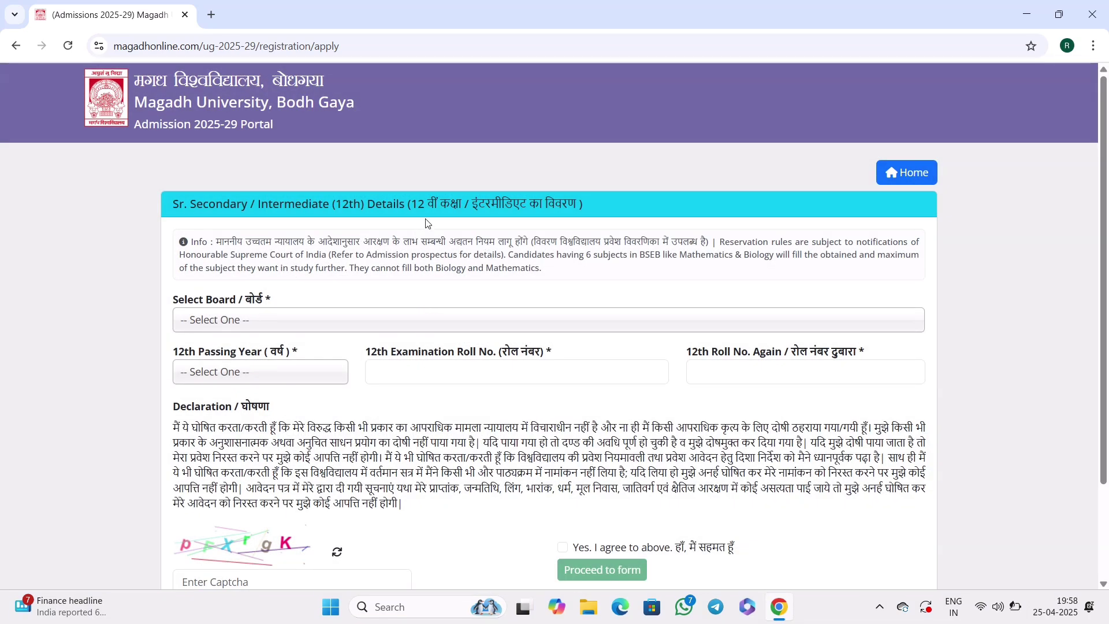
drag(417, 203, 567, 203)
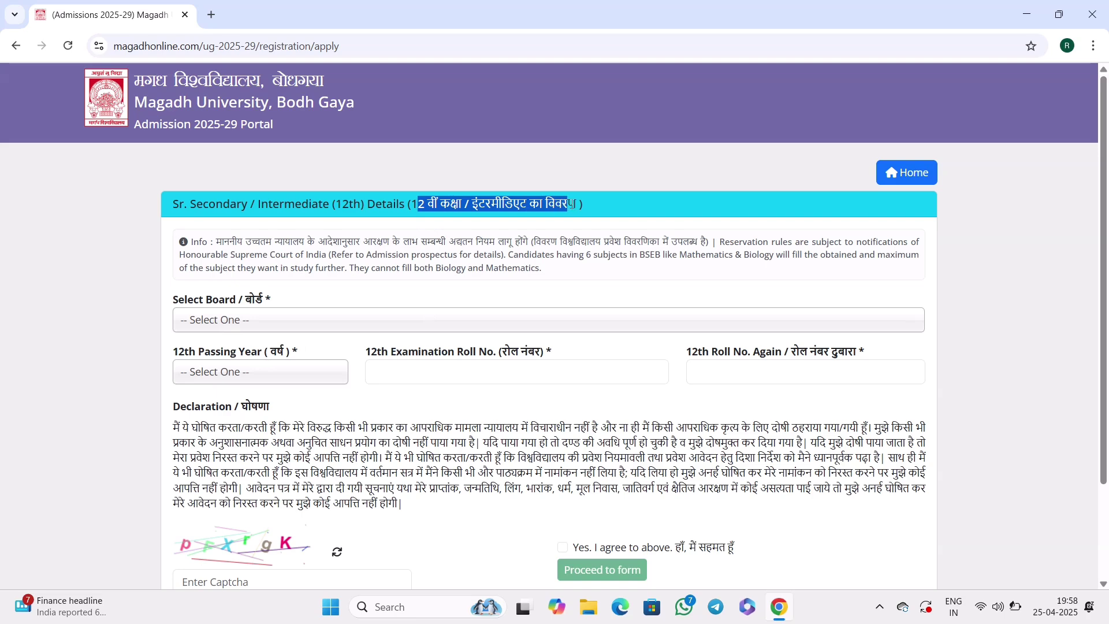
click(269, 328)
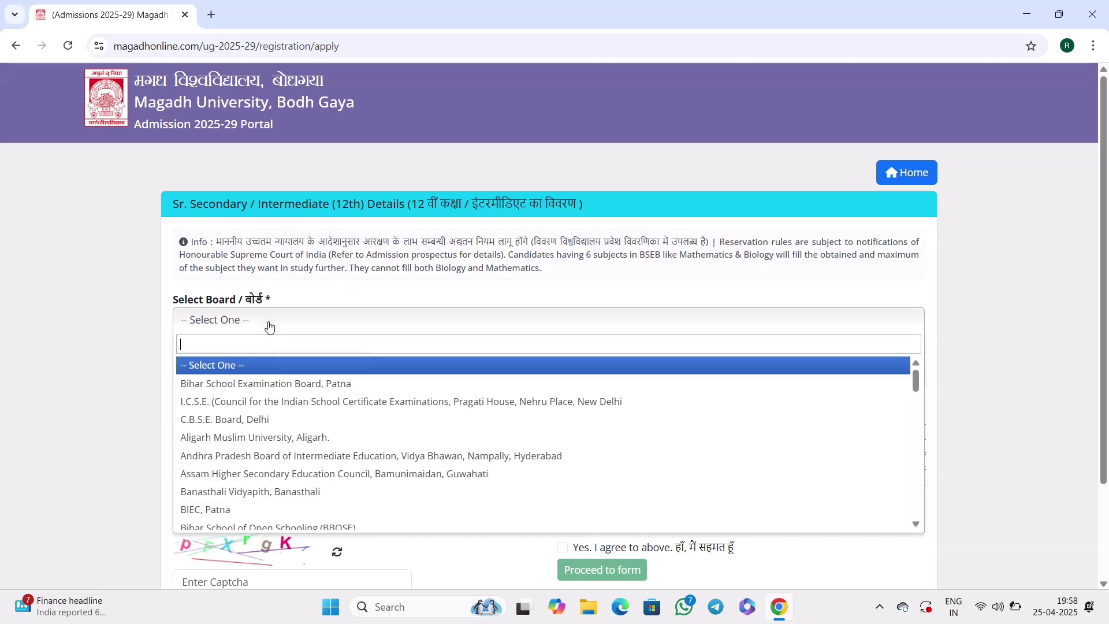
click(247, 382)
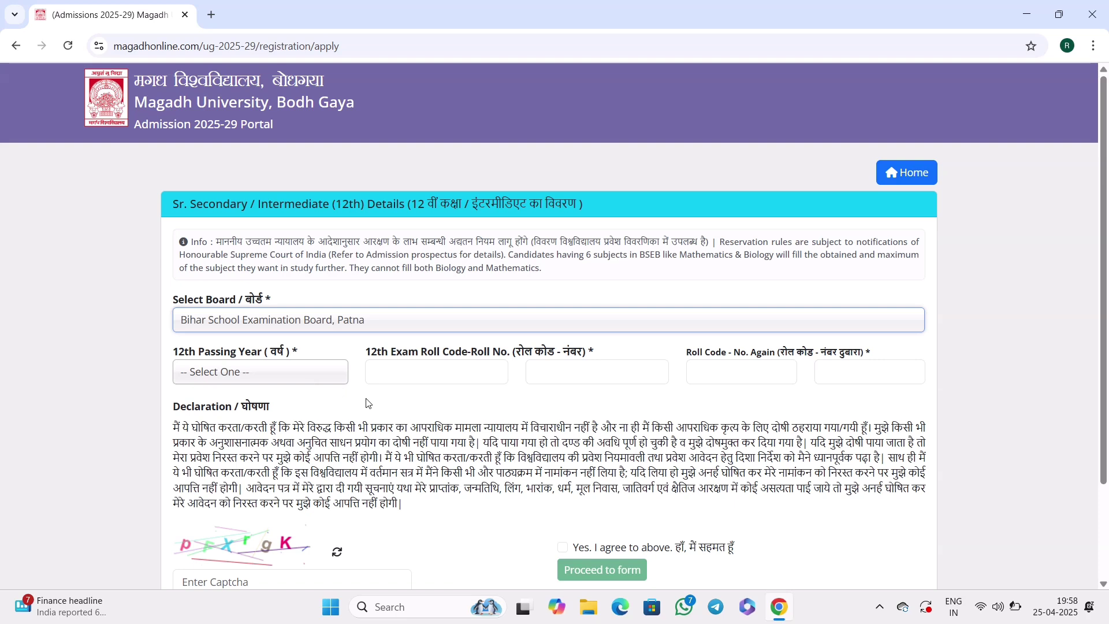
click(290, 374)
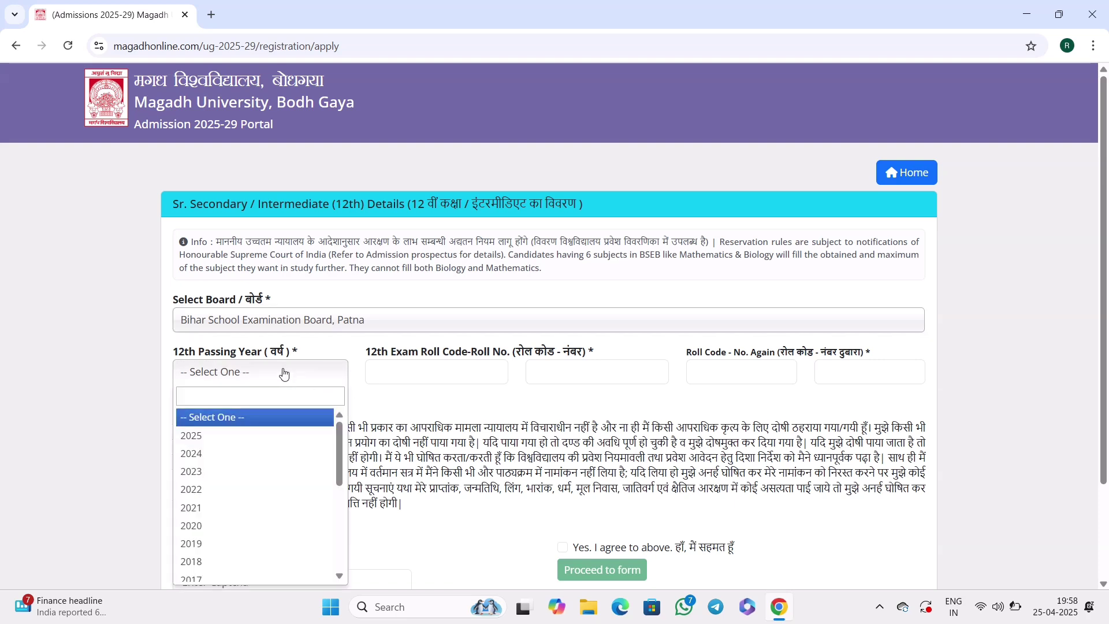
click(234, 435)
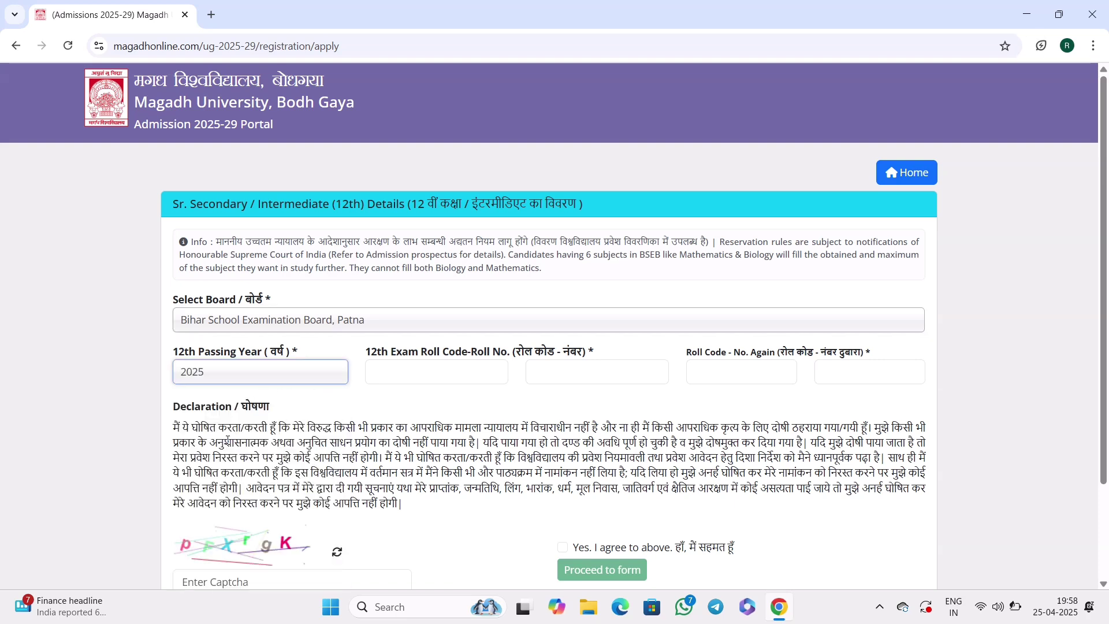
Fill the roll code, roll number, their confirmations and the captcha, then agree to the declaration.
click(395, 399)
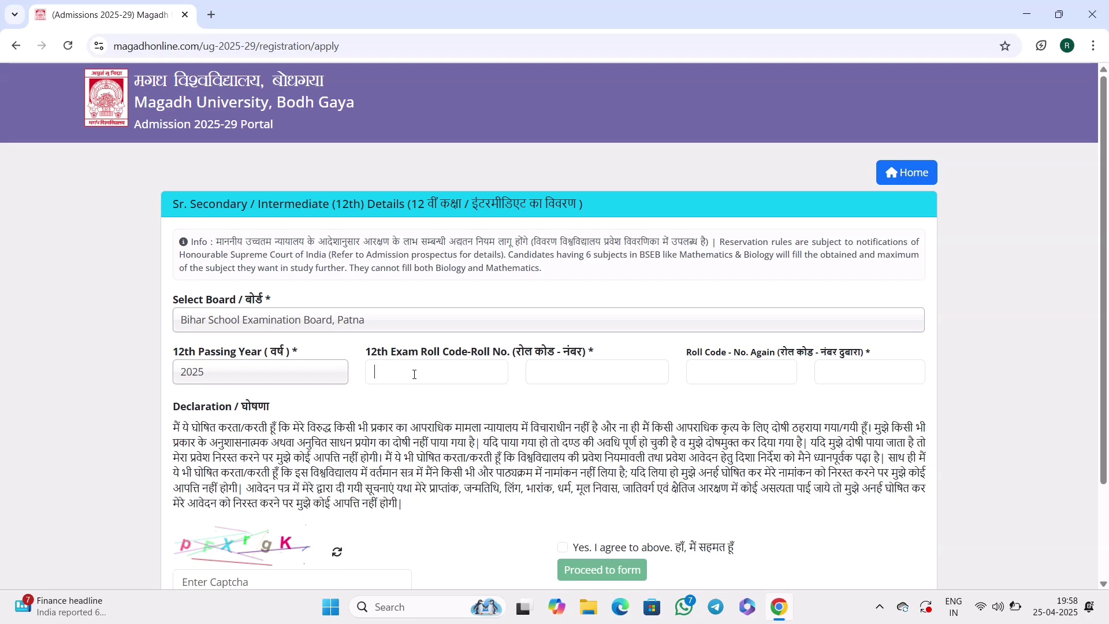
click(569, 371)
scroll(566, 289, down, 3)
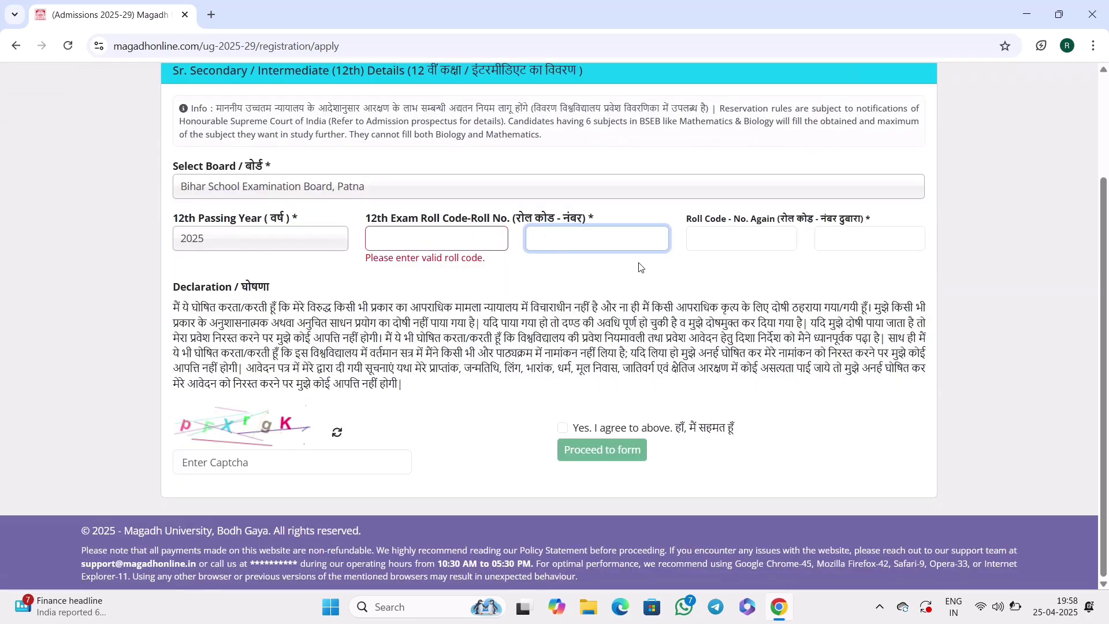
click(728, 238)
click(852, 236)
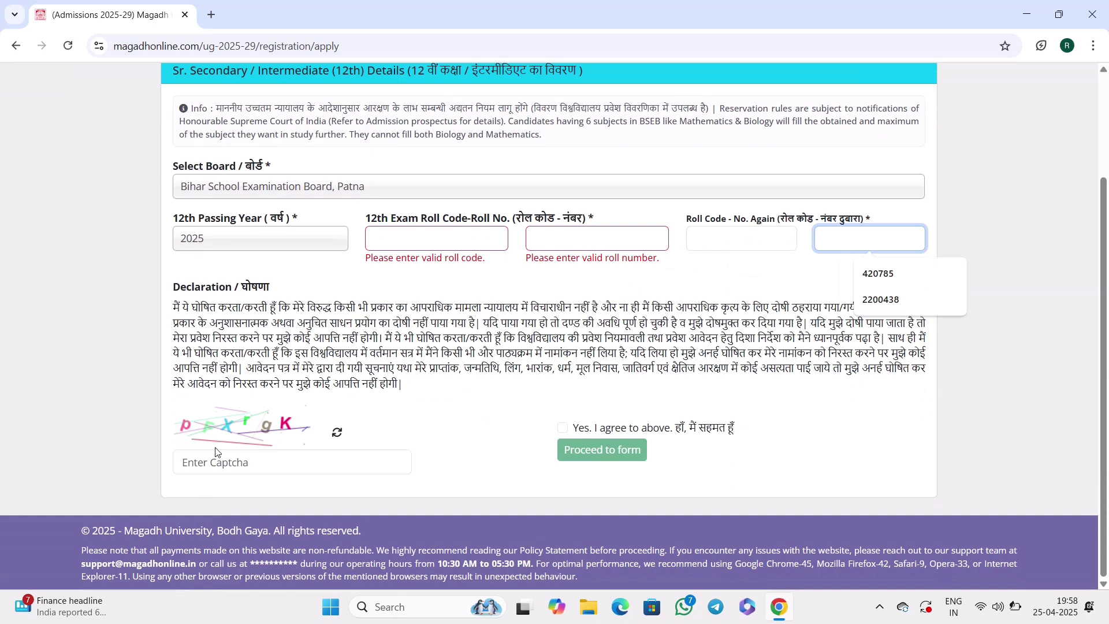
click(260, 464)
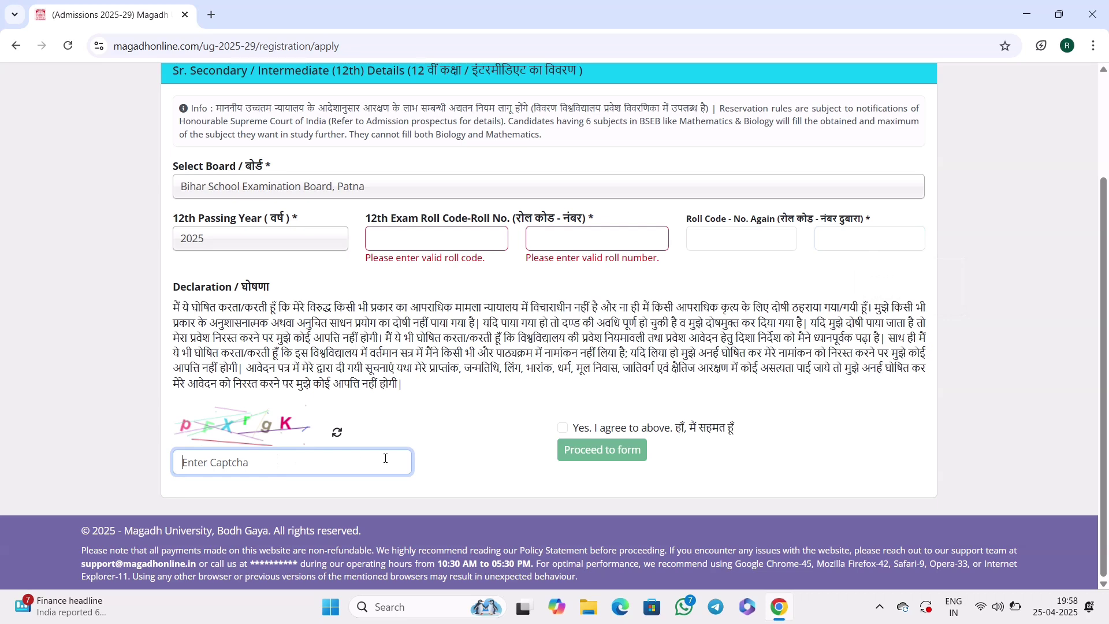
click(564, 430)
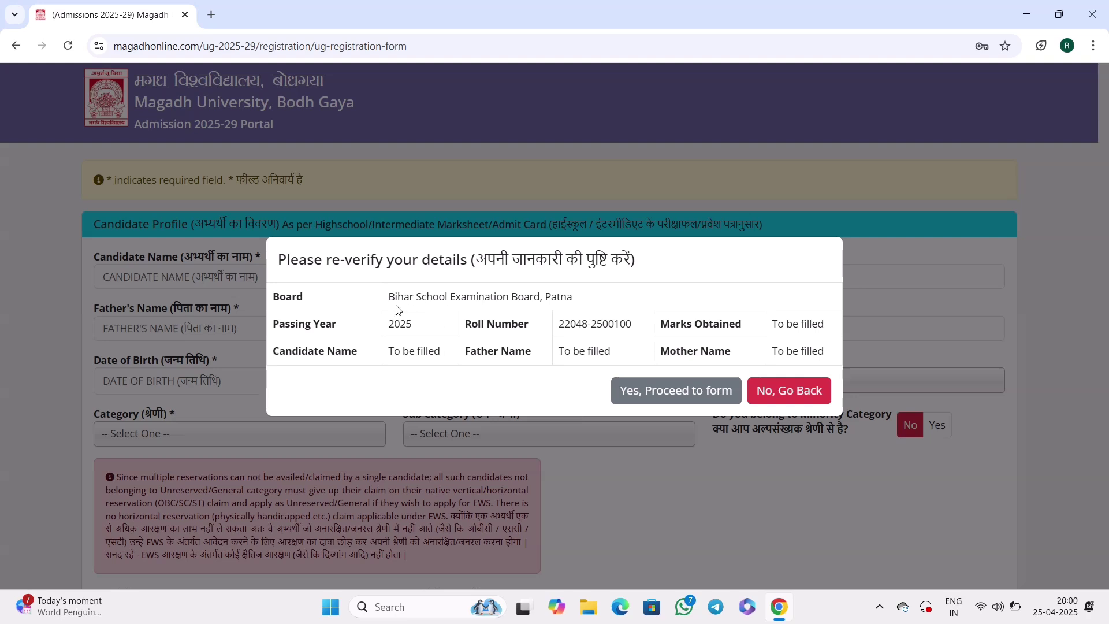
Check the re-verify dialog's board (Bihar School Examination Board, Patna), roll number and passing year 2025.
drag(395, 297, 496, 296)
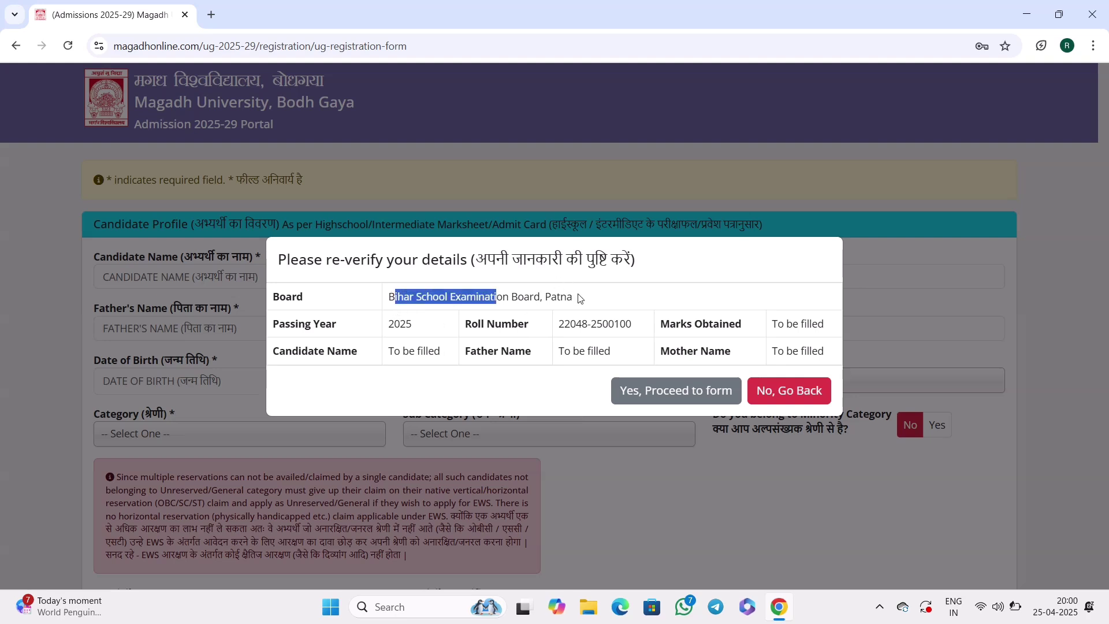
click(621, 324)
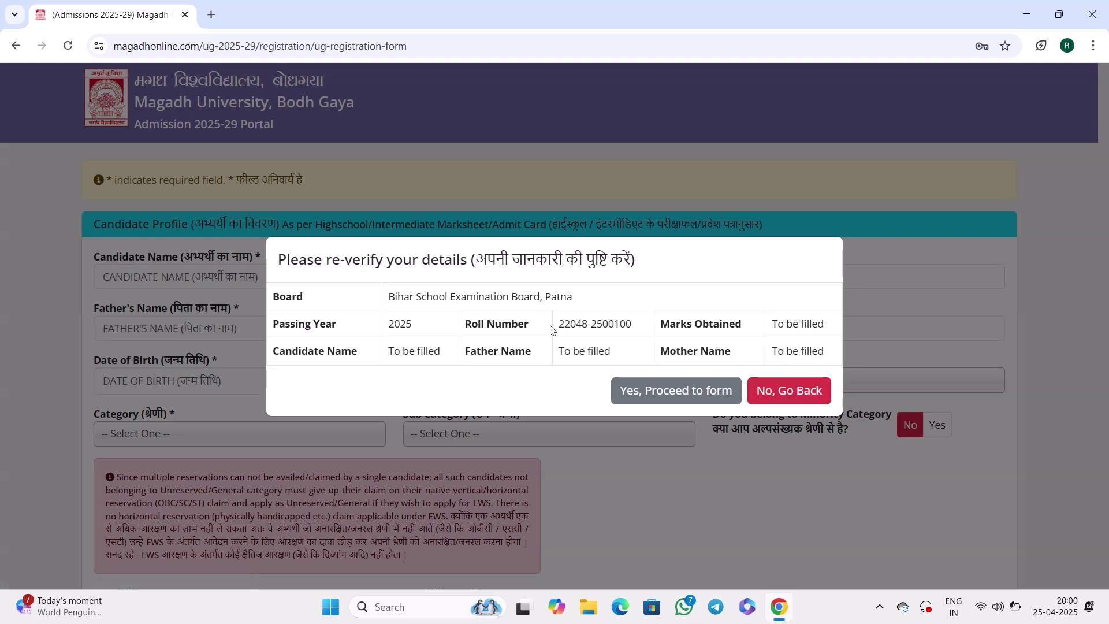
drag(554, 324, 620, 324)
double_click(400, 324)
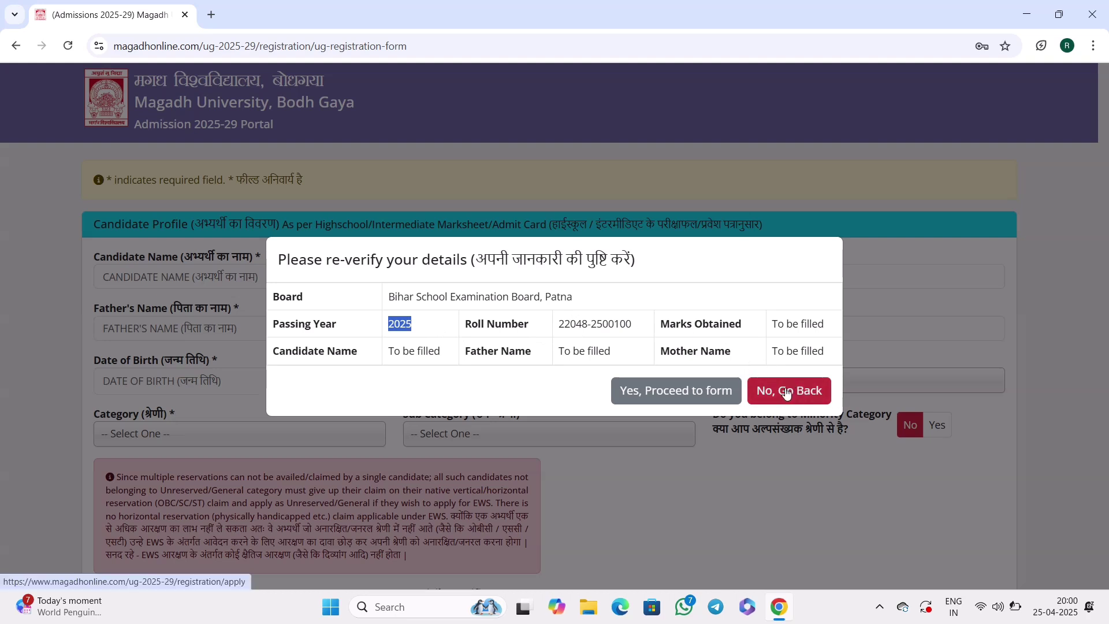
click(536, 329)
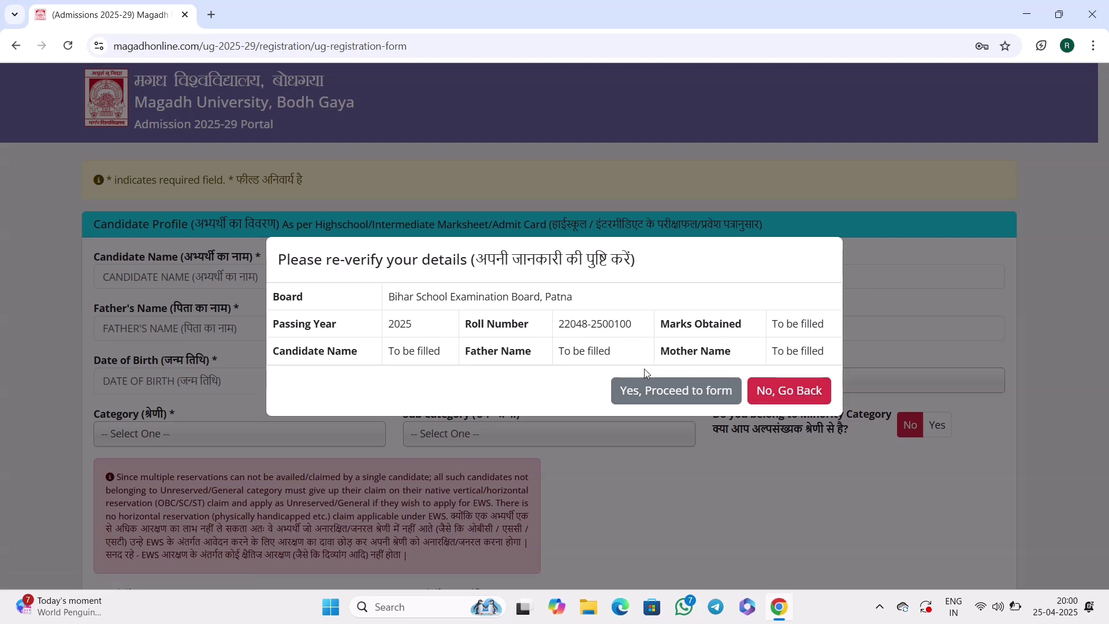
Proceed to the profile form, fill the candidate's, father's and mother's names, and pick the date of birth.
click(651, 395)
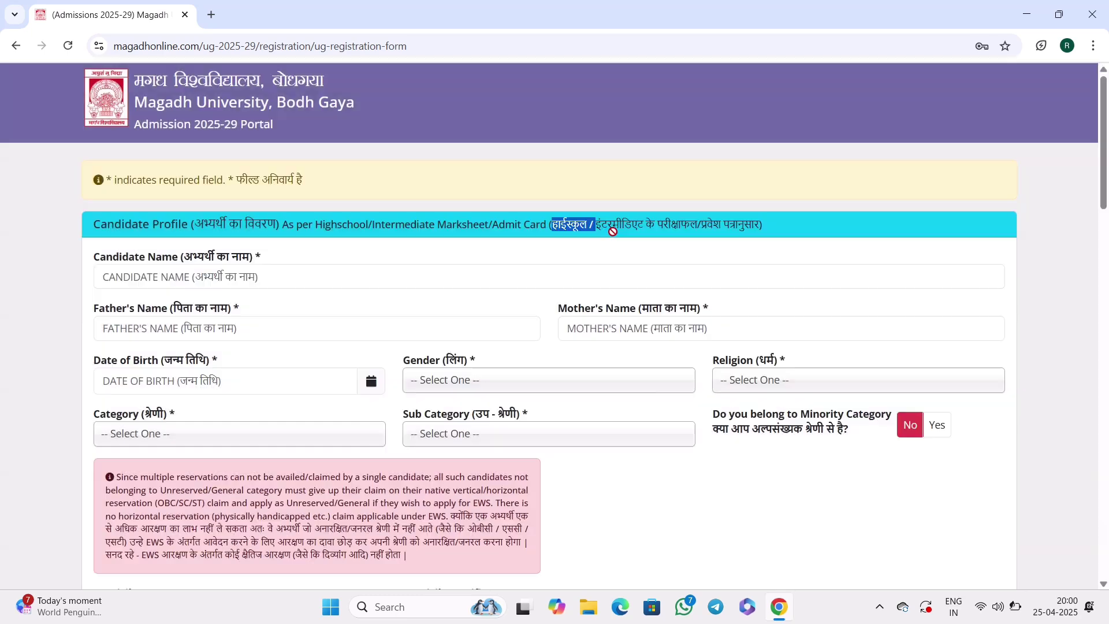
click(250, 278)
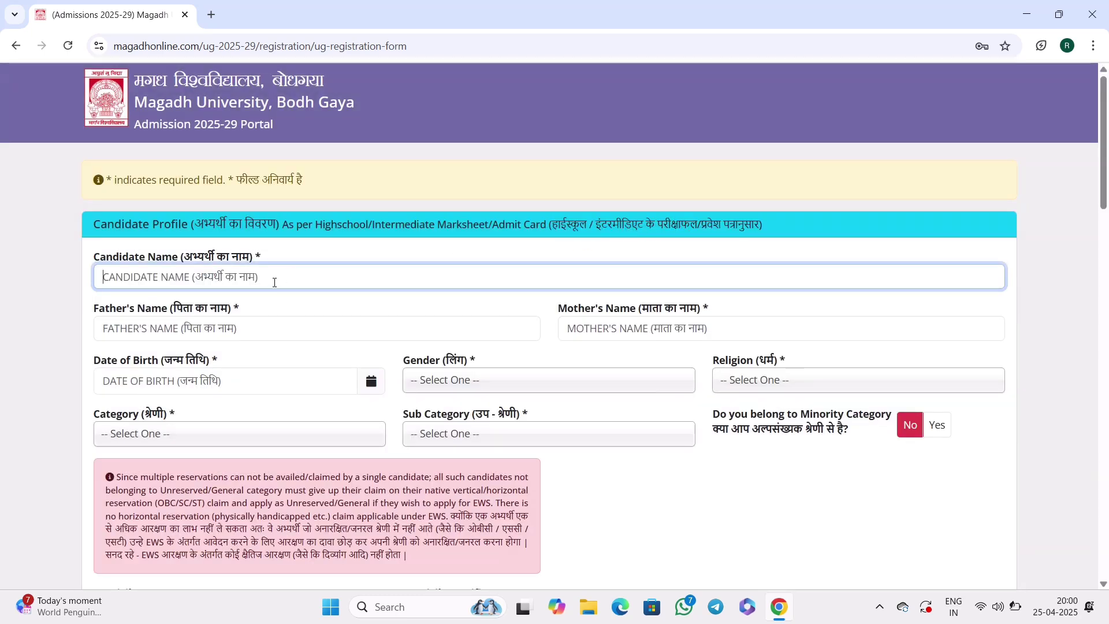
click(251, 330)
scroll(274, 206, down, 2)
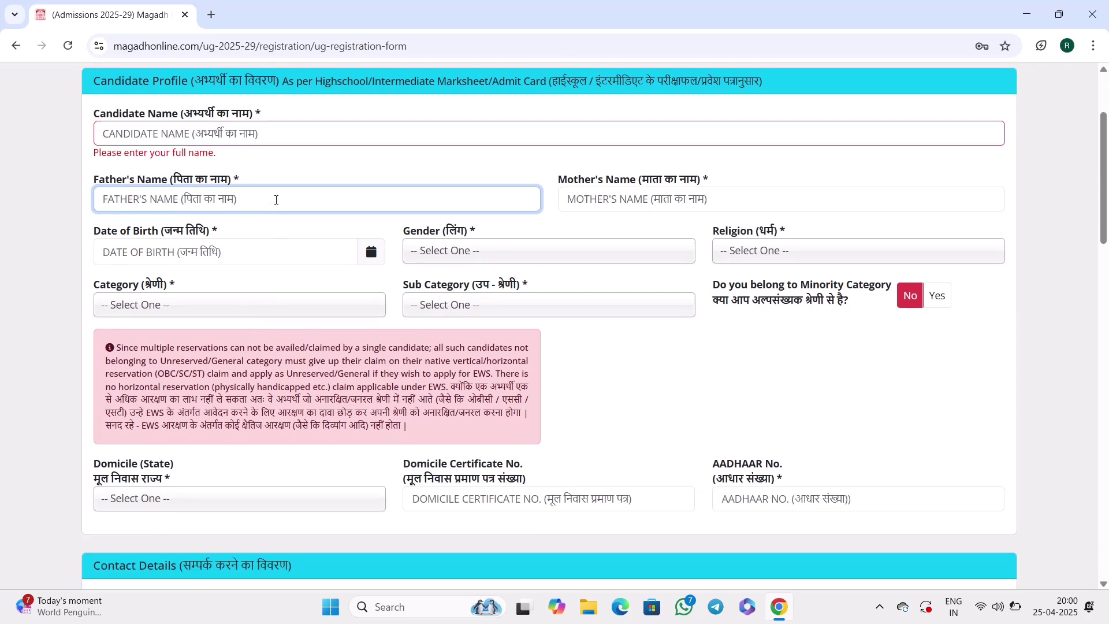
click(581, 197)
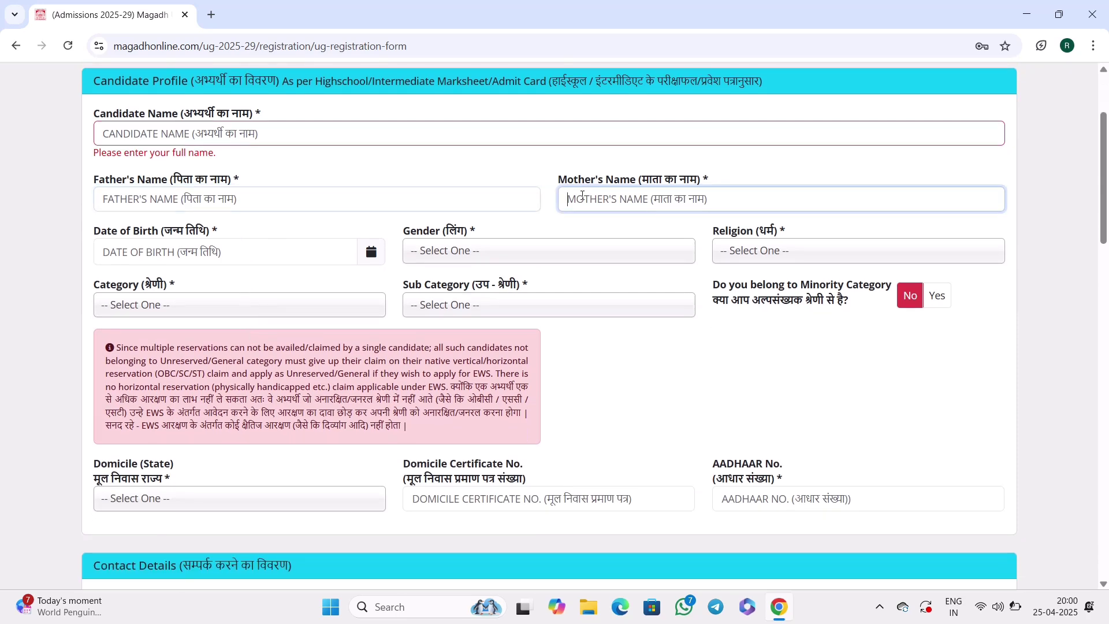
click(371, 251)
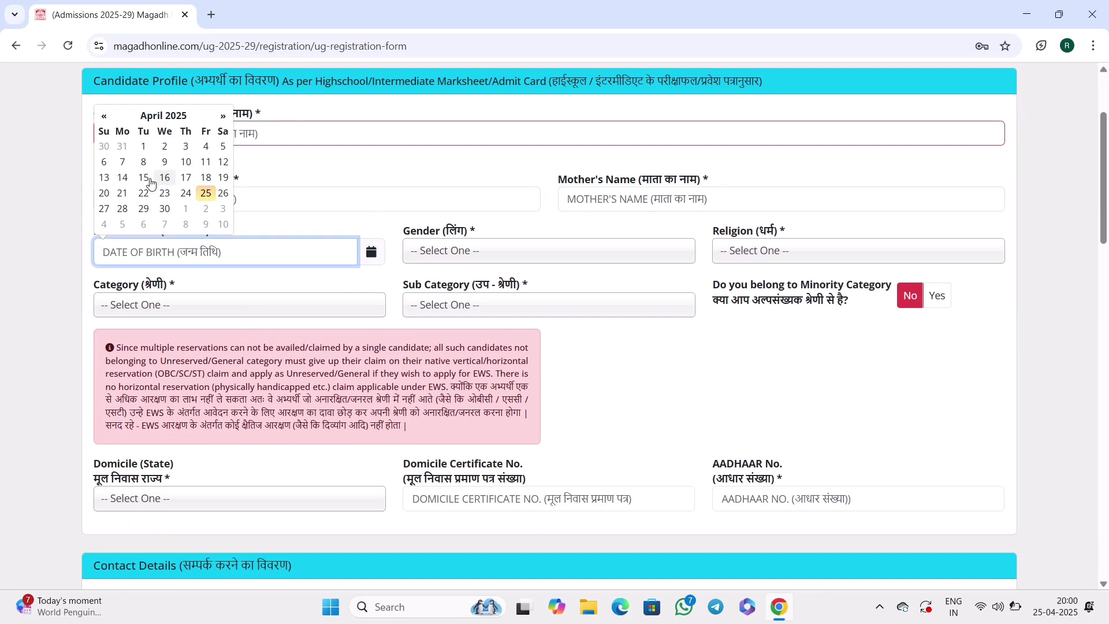
click(102, 116)
click(103, 116)
click(103, 116)
click(103, 116)
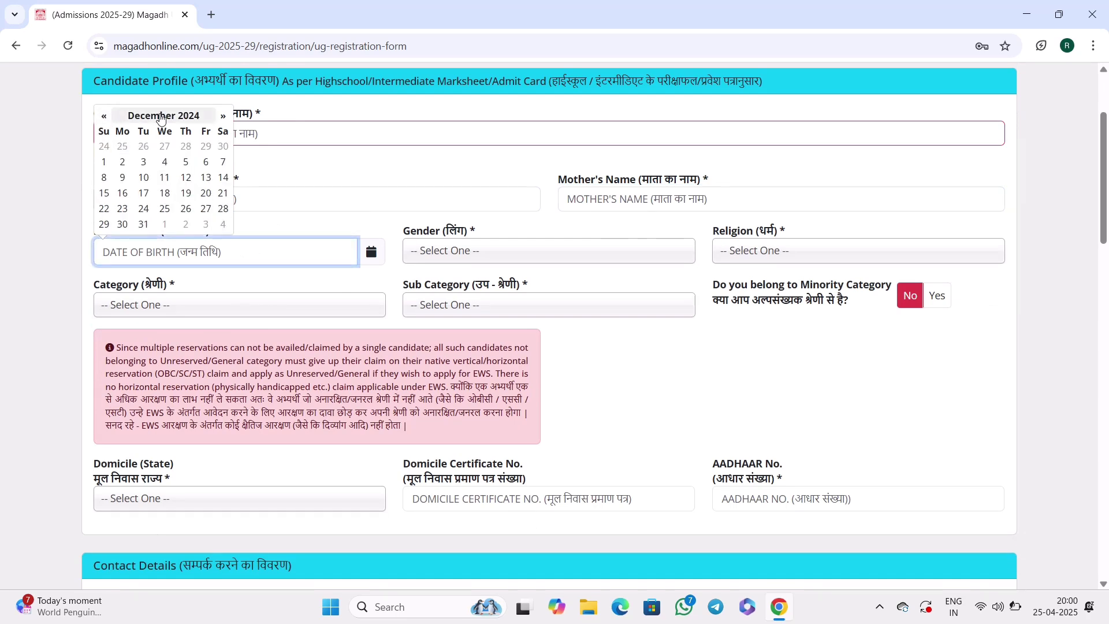
click(163, 115)
click(168, 101)
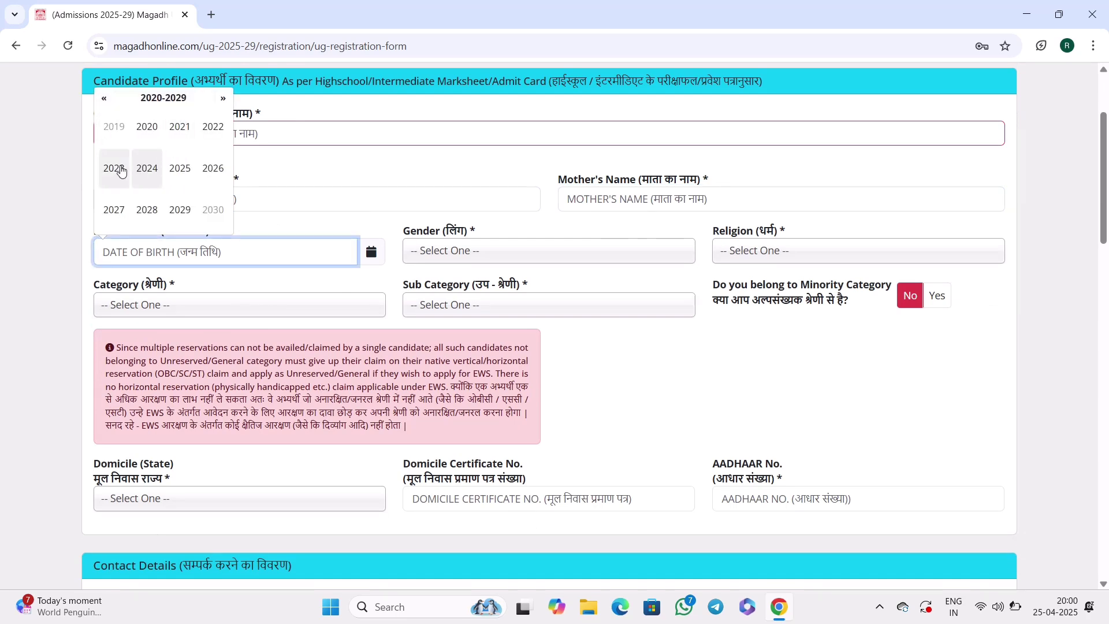
click(119, 168)
click(301, 204)
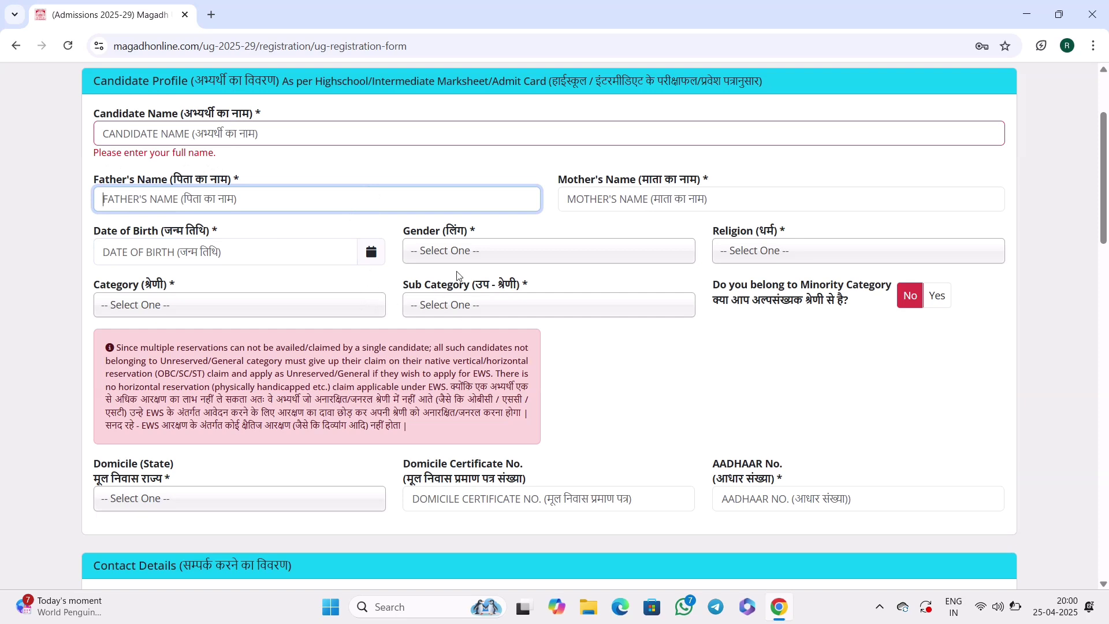
Set gender Male, religion Hindu, category BC-I and sub category Not Applicable.
click(414, 254)
click(433, 315)
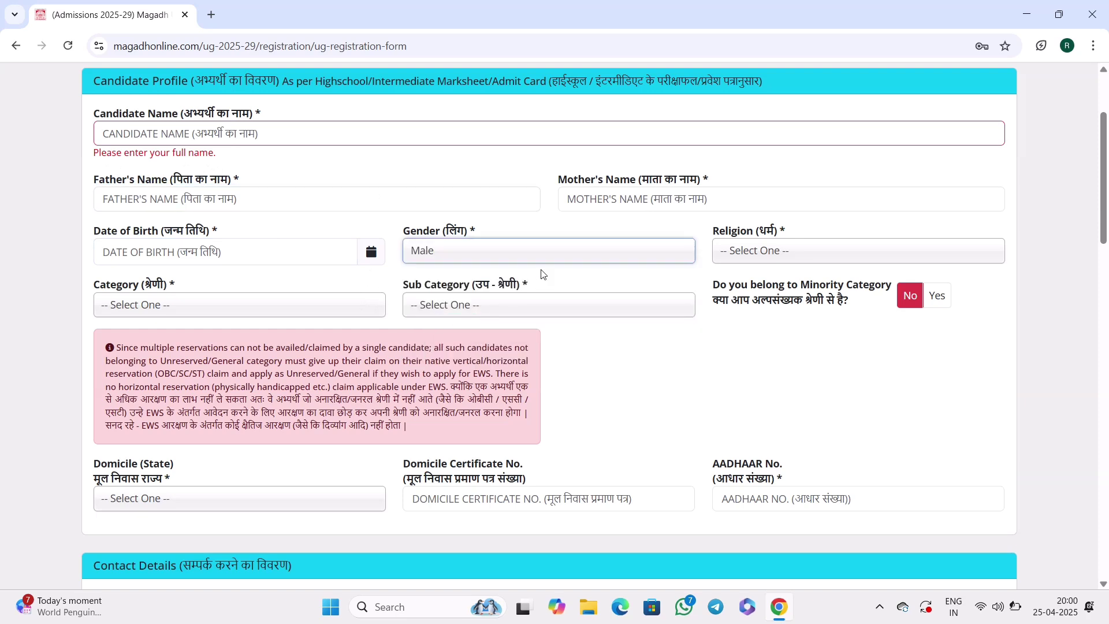
click(730, 256)
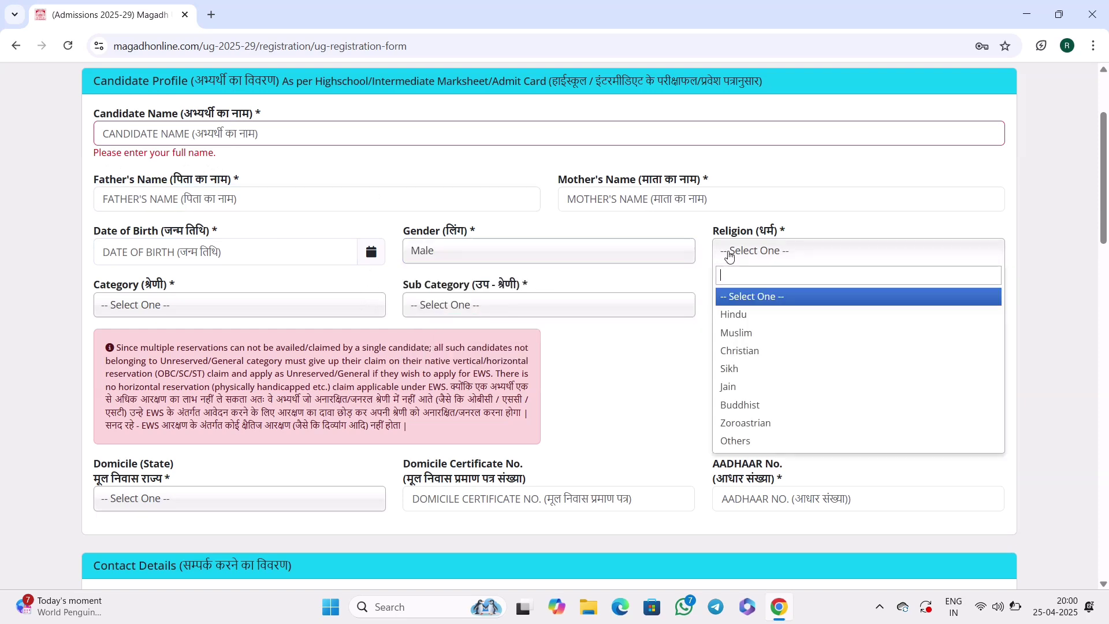
click(737, 322)
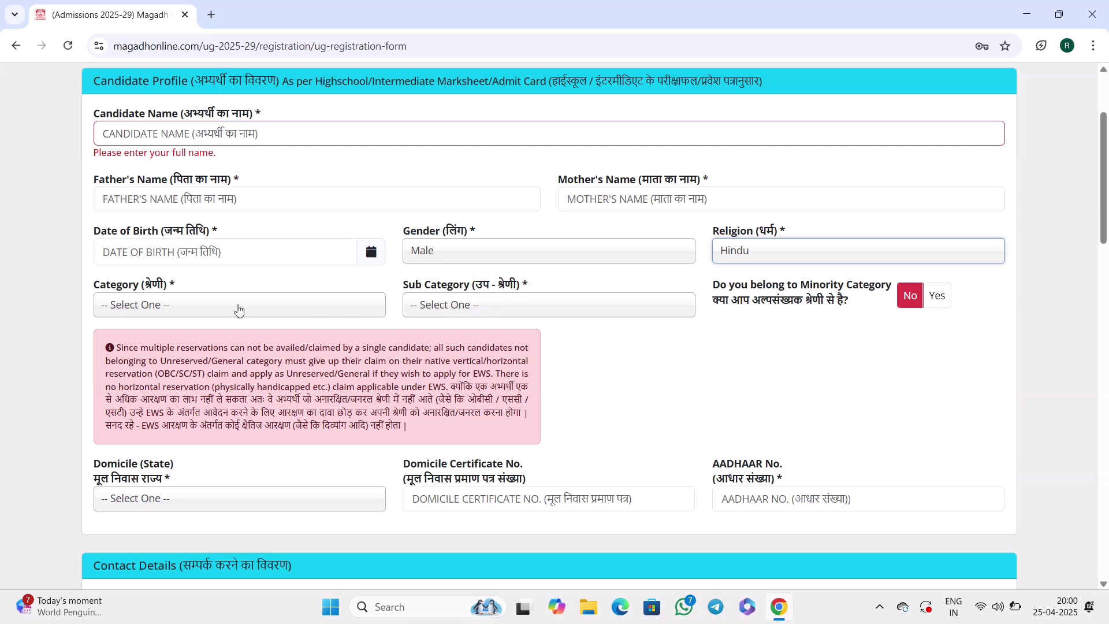
click(212, 309)
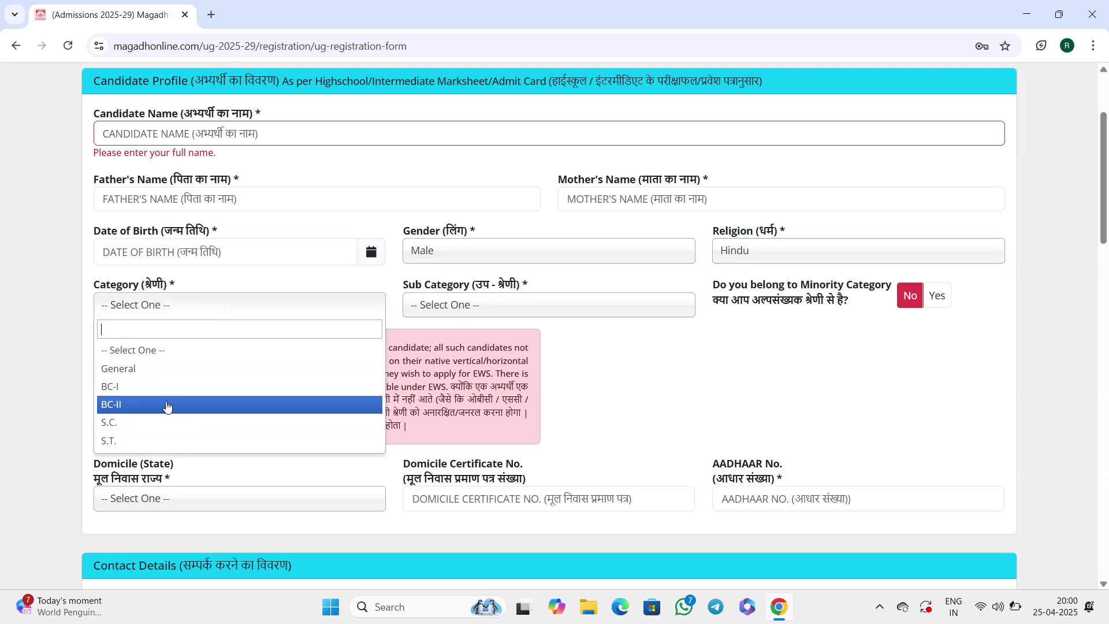
click(124, 387)
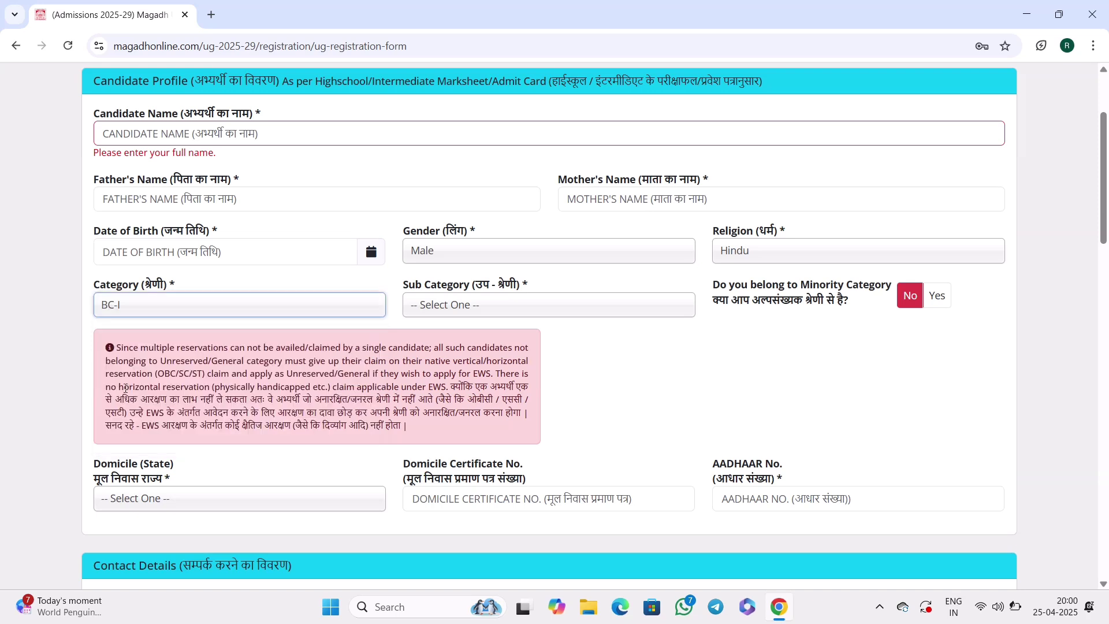
click(436, 306)
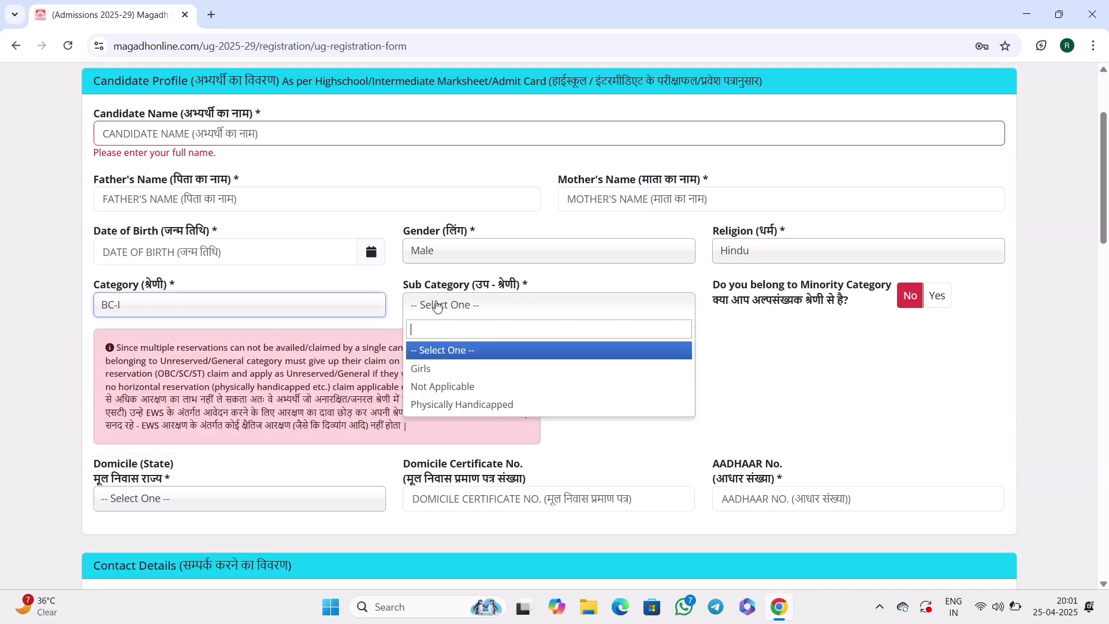
click(461, 388)
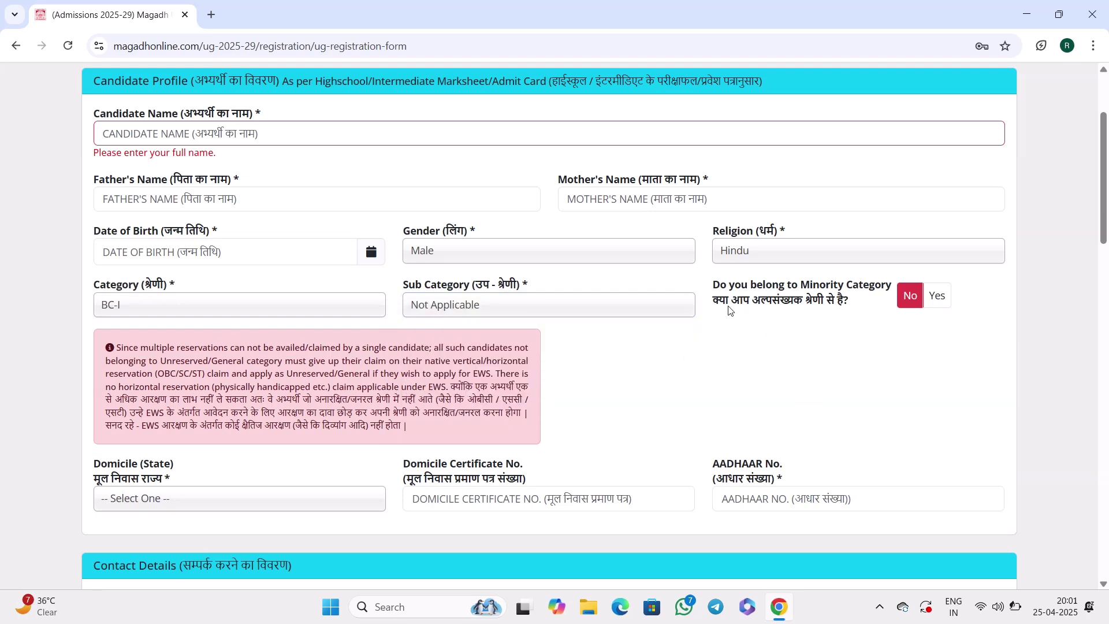
Mark minority category as No and set domicile state to Bihar, leaving the certificate number blank.
drag(713, 304, 822, 307)
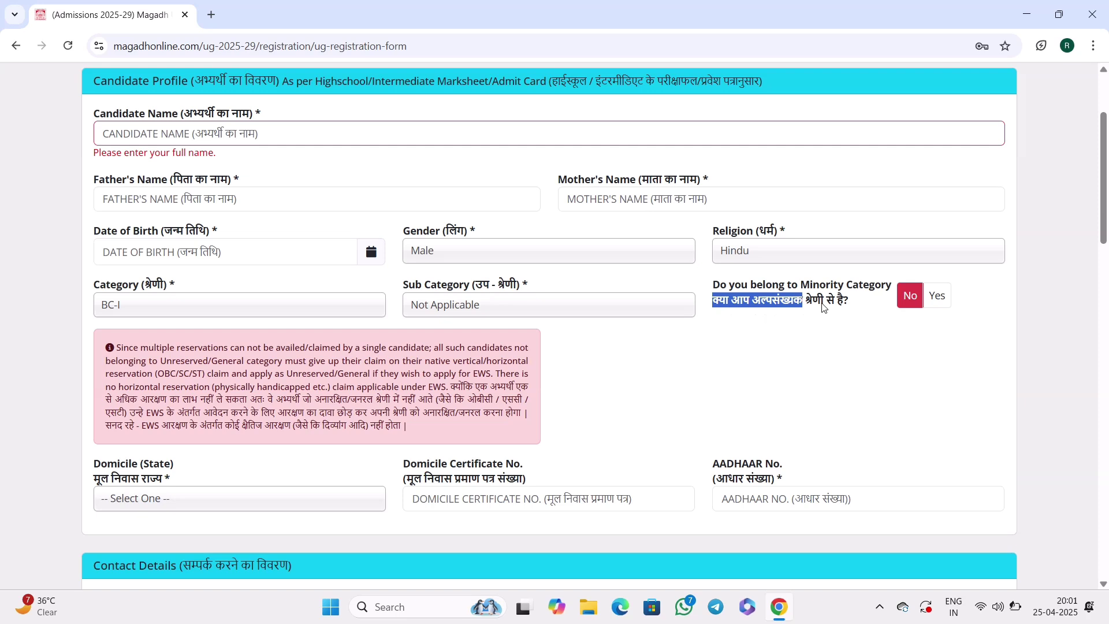
click(832, 300)
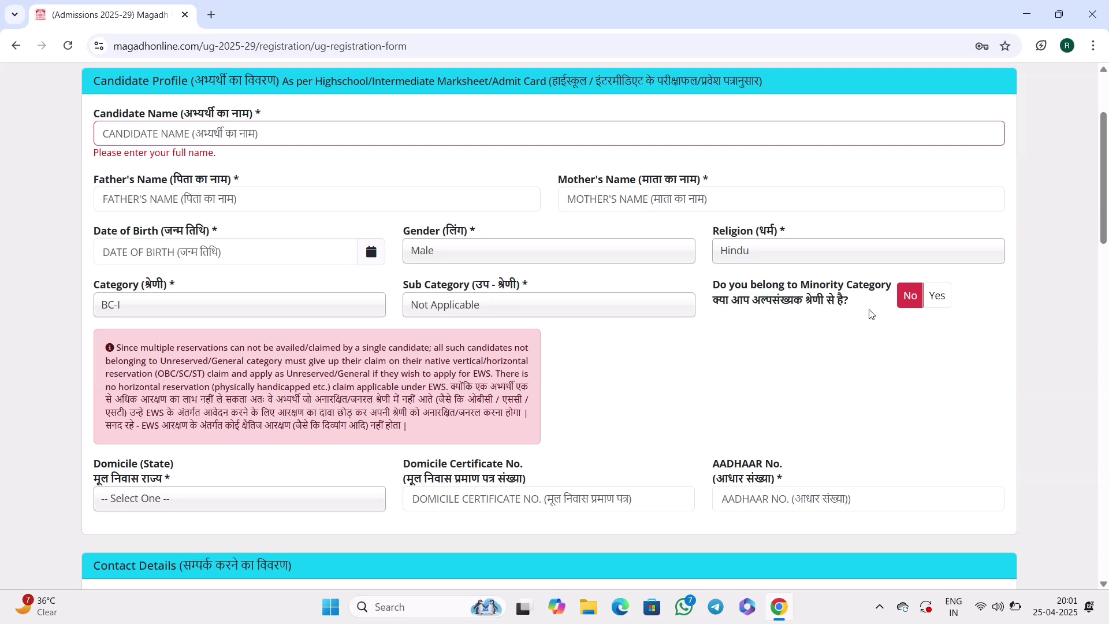
click(943, 307)
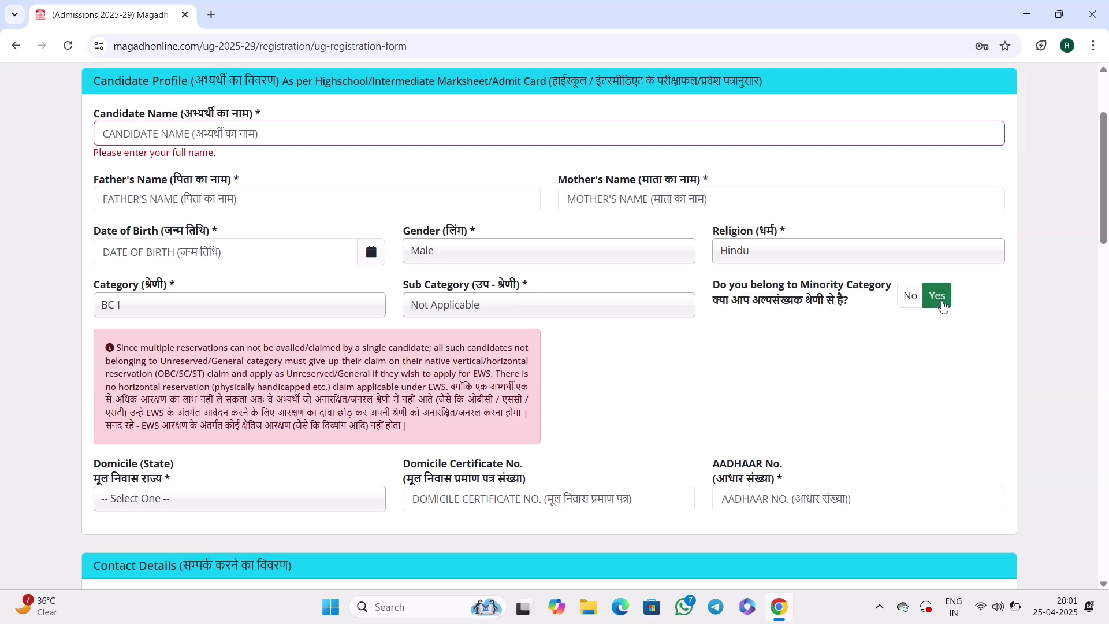
click(912, 300)
scroll(716, 371, down, 2)
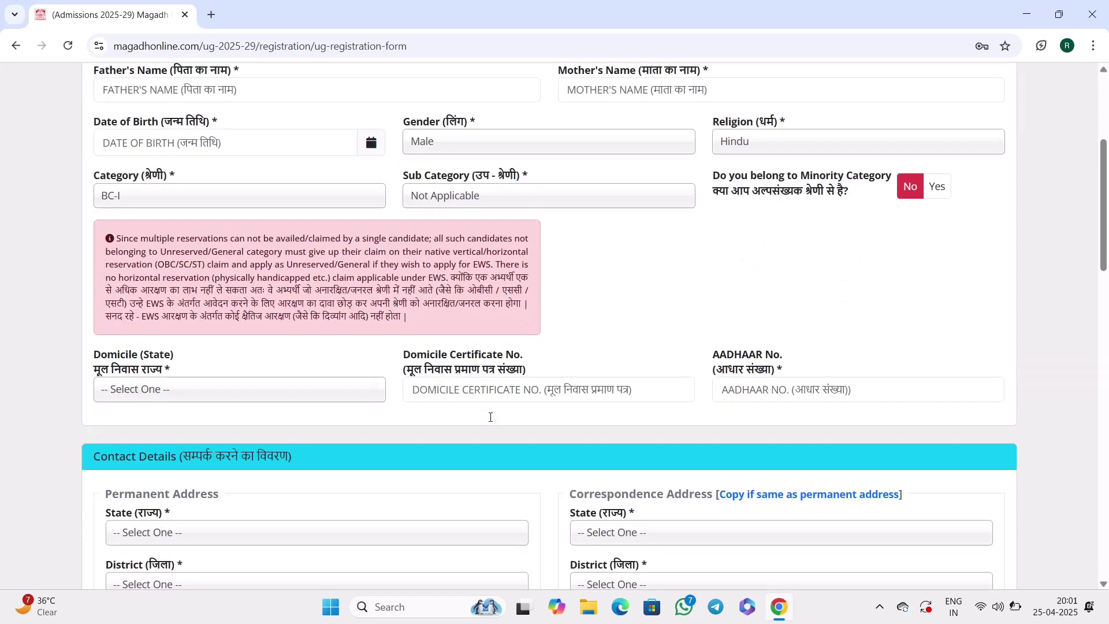
scroll(490, 417, down, 2)
click(202, 294)
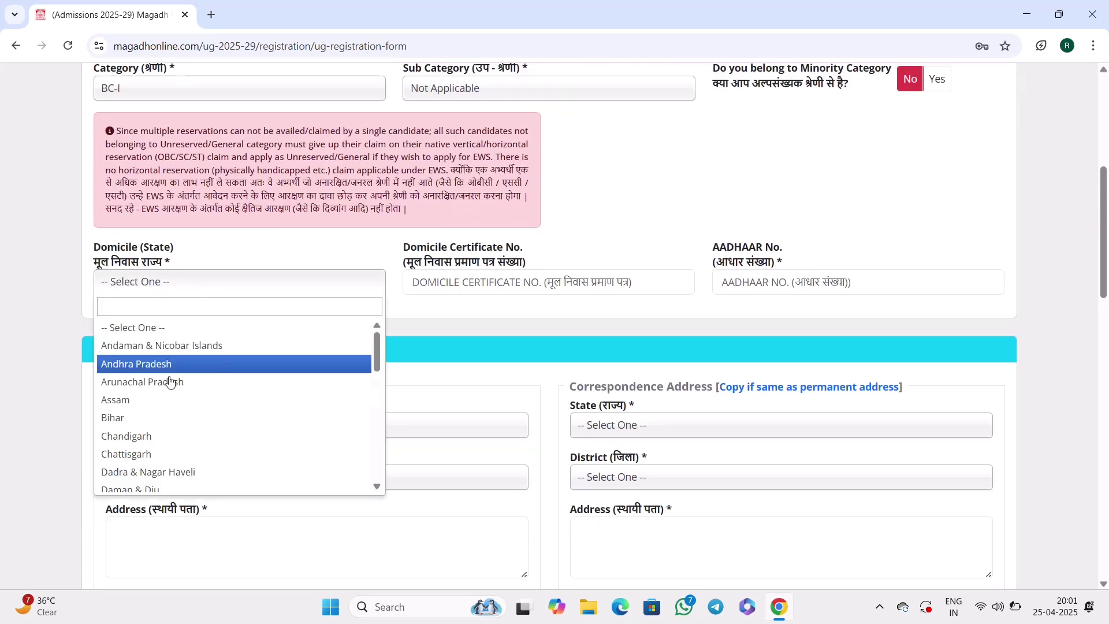
click(164, 418)
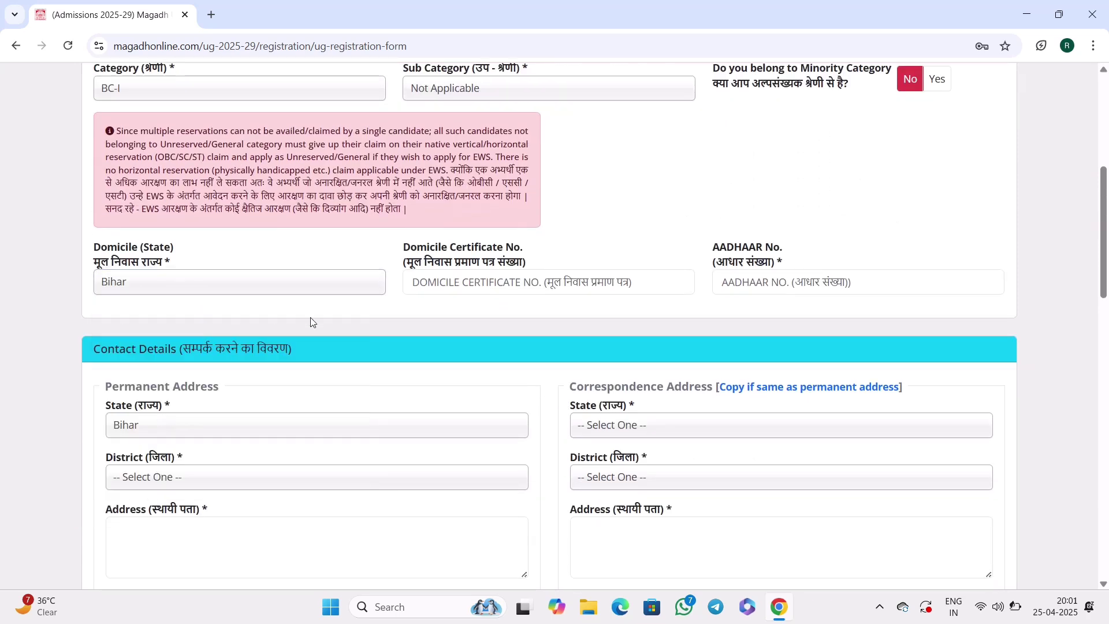
click(454, 289)
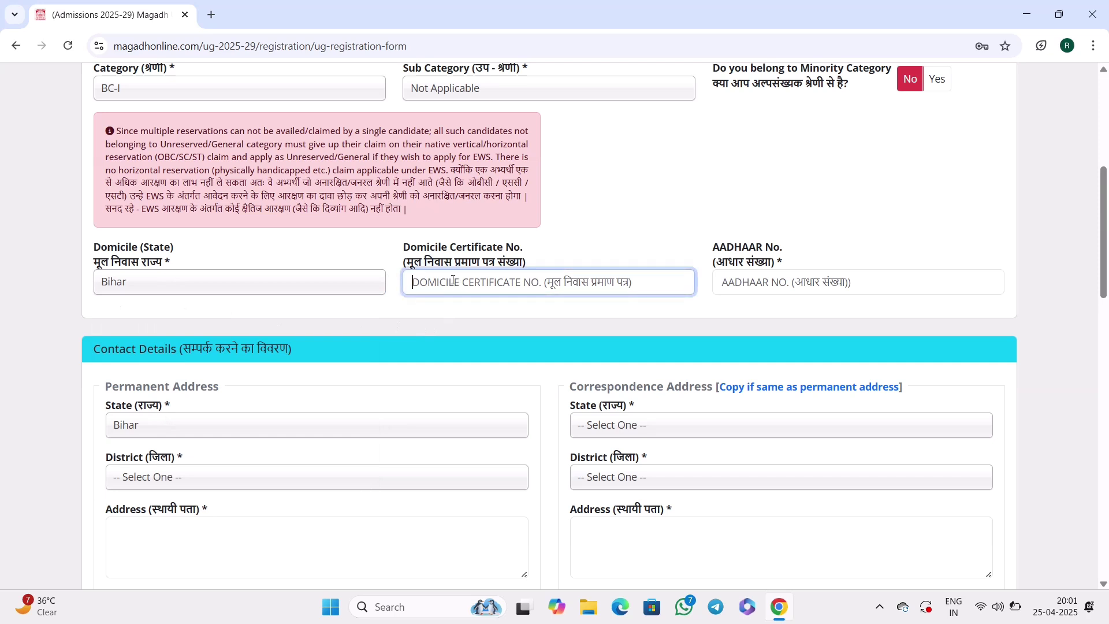
click(614, 228)
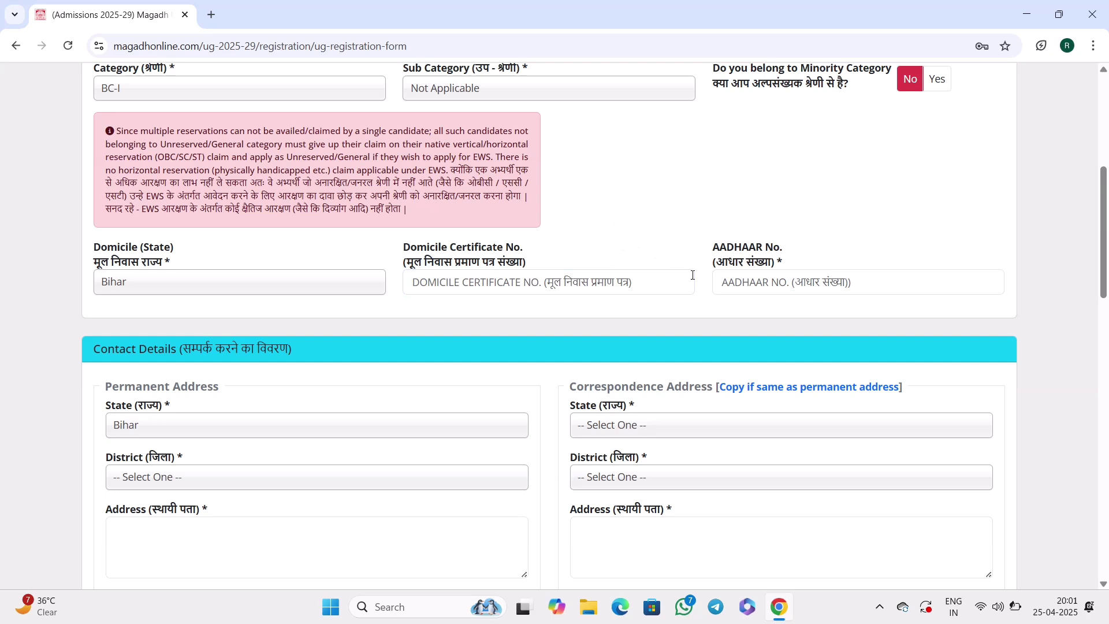
click(755, 280)
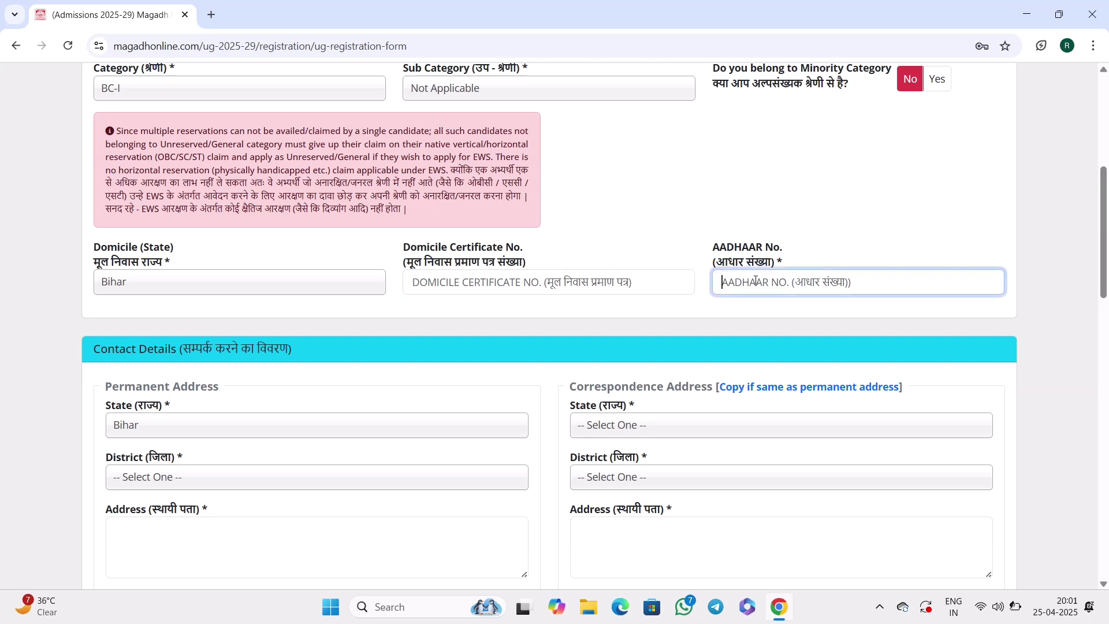
Leave Aadhaar blank and set the permanent address district to Jehanabad.
click(834, 248)
scroll(832, 249, down, 4)
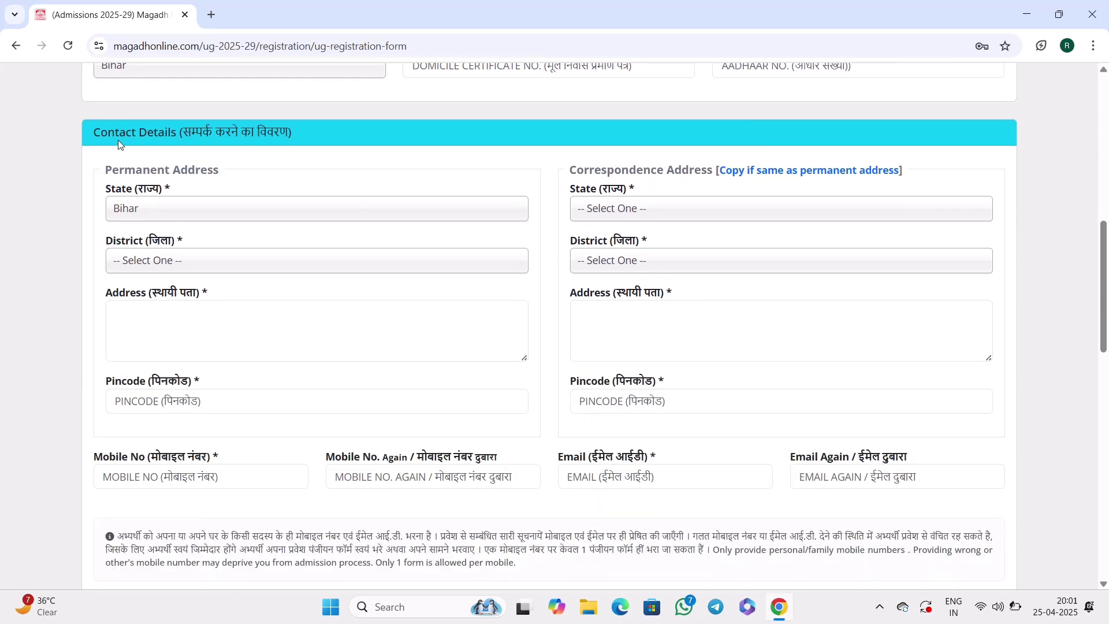
drag(132, 130, 240, 152)
click(116, 168)
drag(109, 168, 176, 171)
click(200, 211)
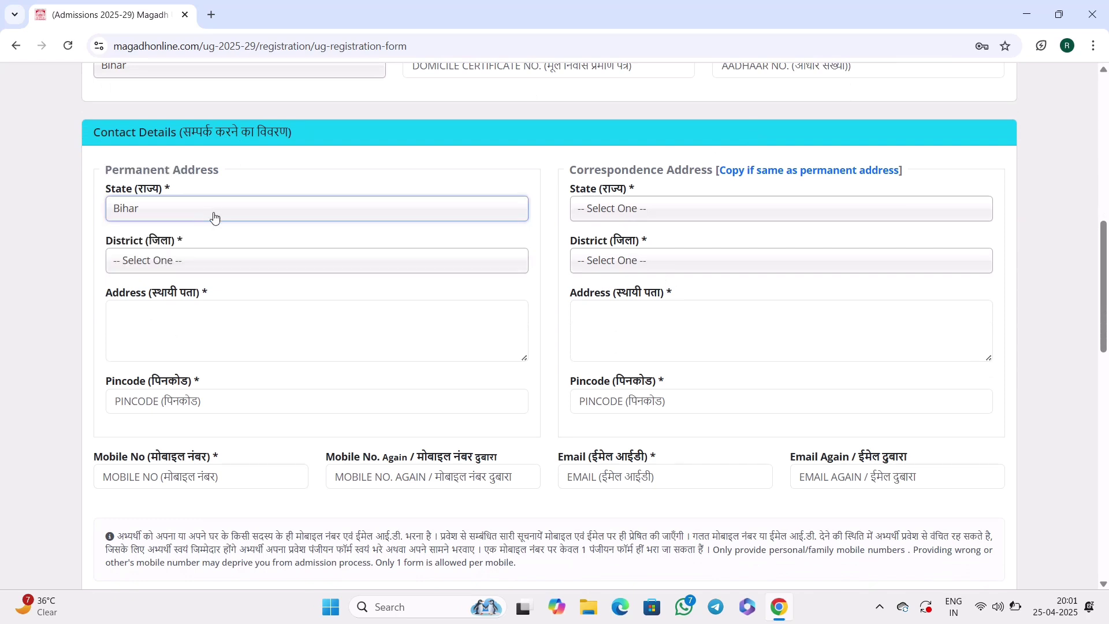
click(221, 261)
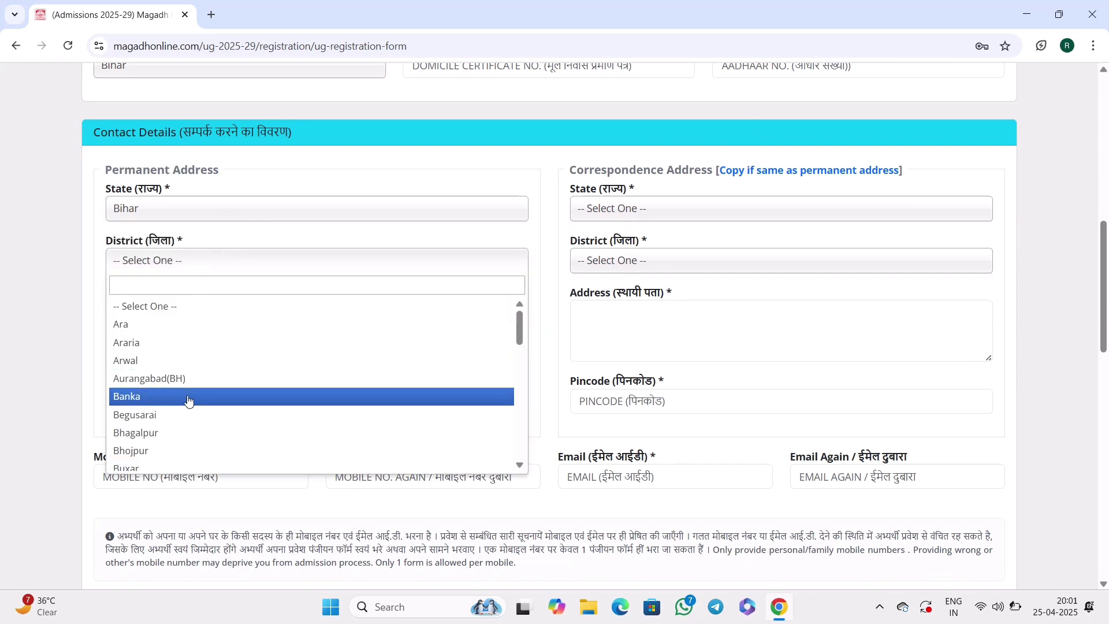
scroll(191, 398, down, 3)
click(227, 448)
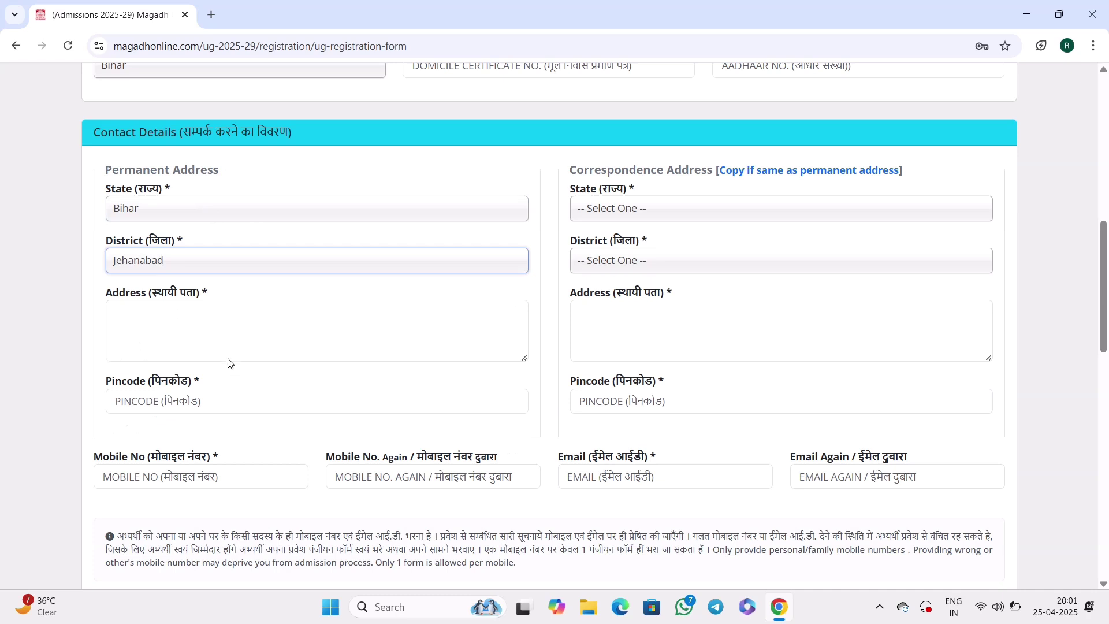
Go through the permanent address, Pincode and mobile number fields.
click(269, 326)
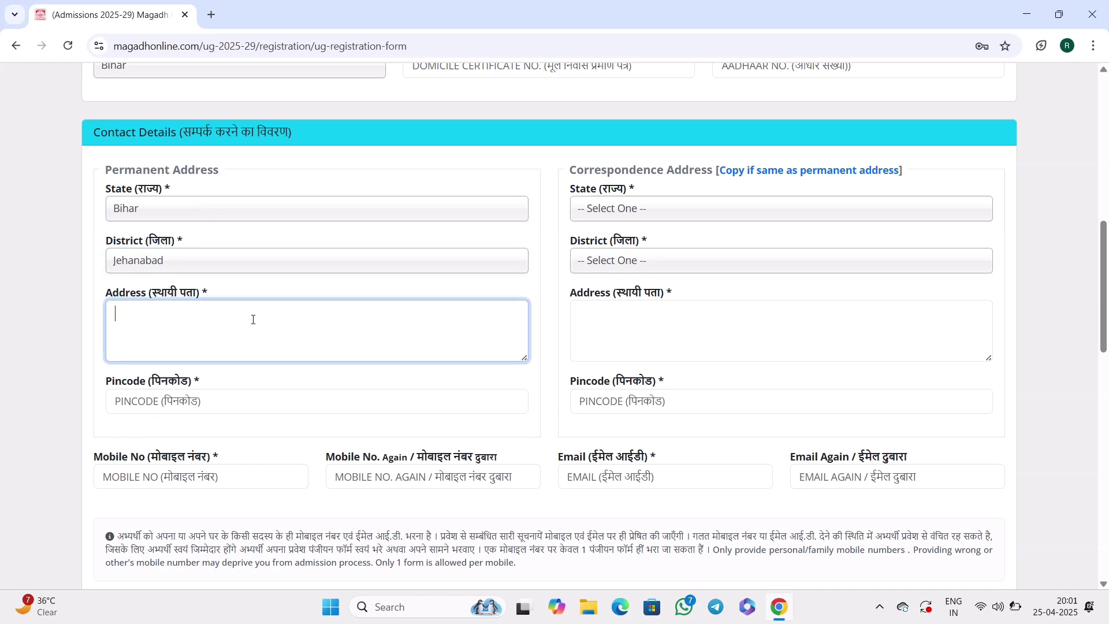
click(255, 405)
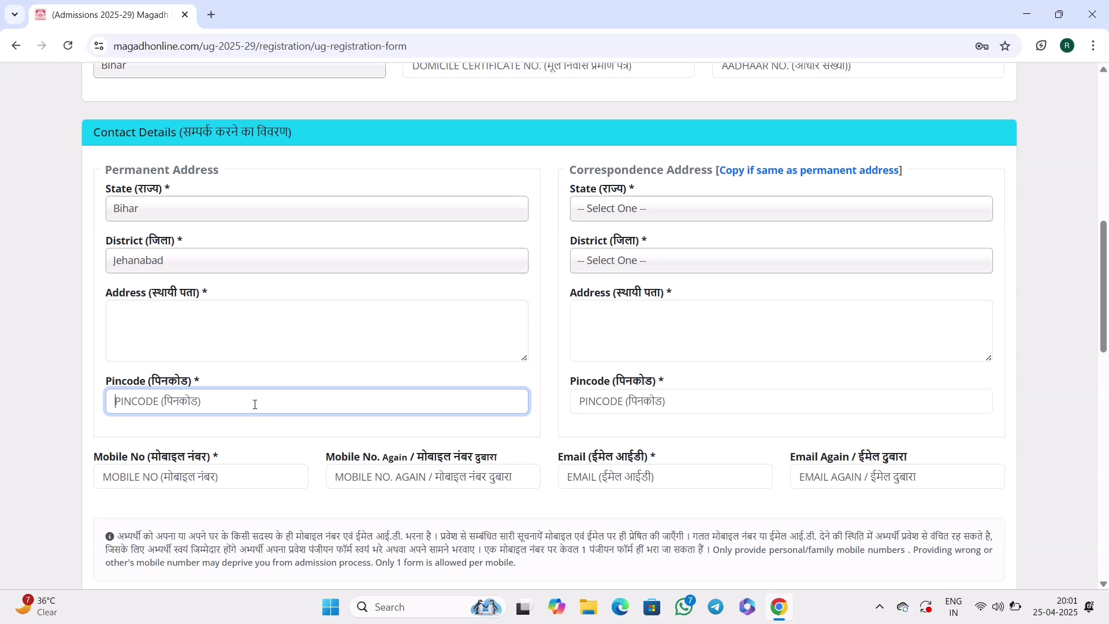
click(312, 436)
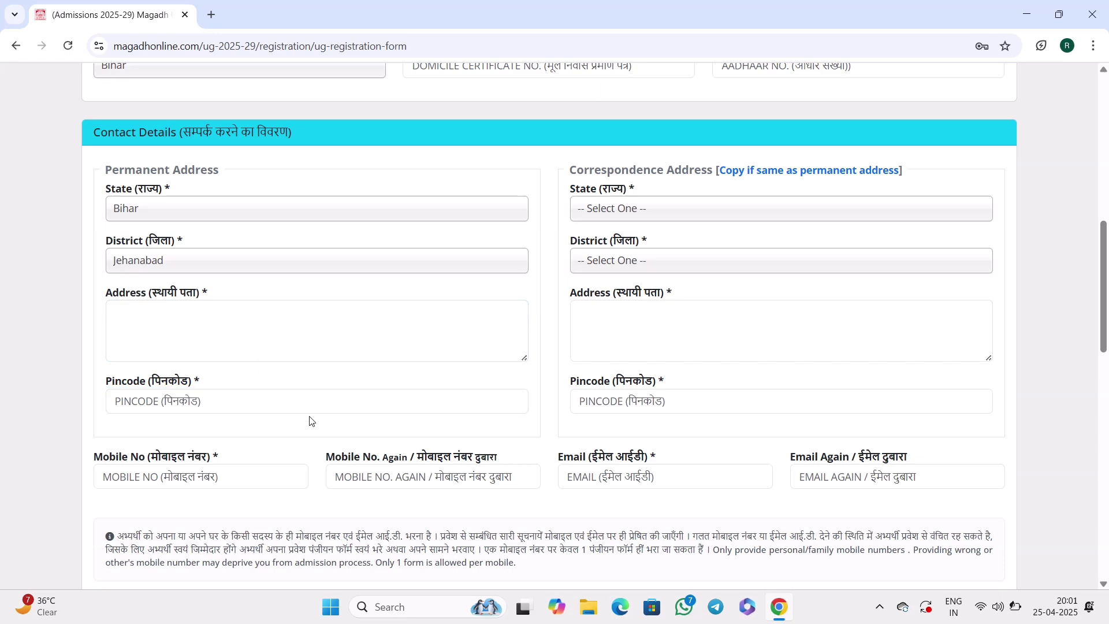
scroll(312, 421, down, 1)
click(275, 409)
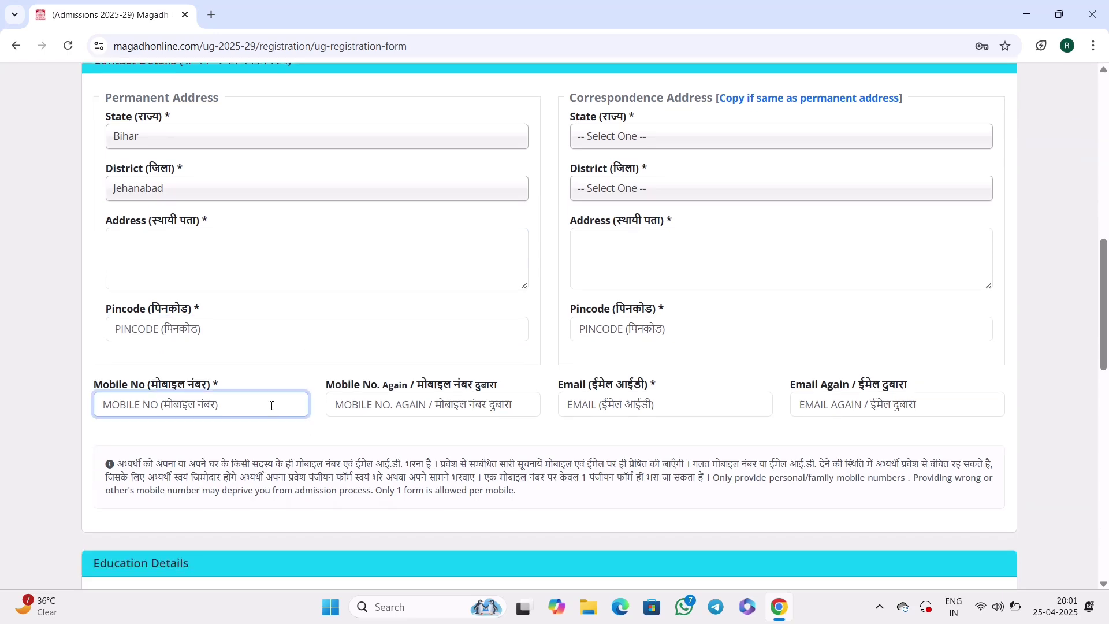
click(288, 434)
scroll(288, 434, down, 4)
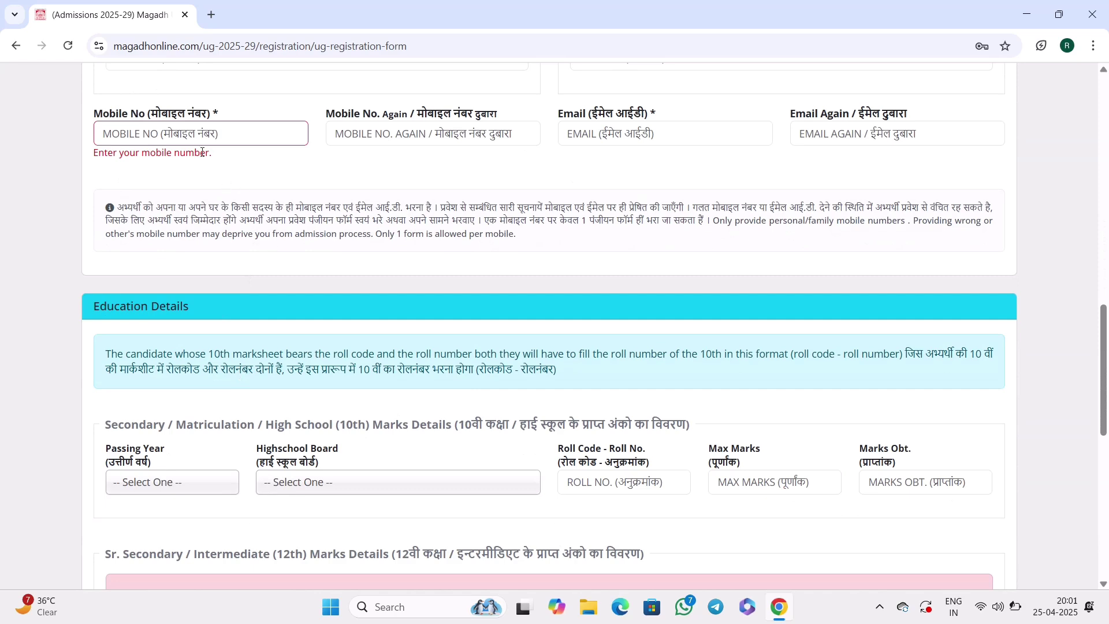
click(281, 133)
click(387, 134)
scroll(434, 272, up, 5)
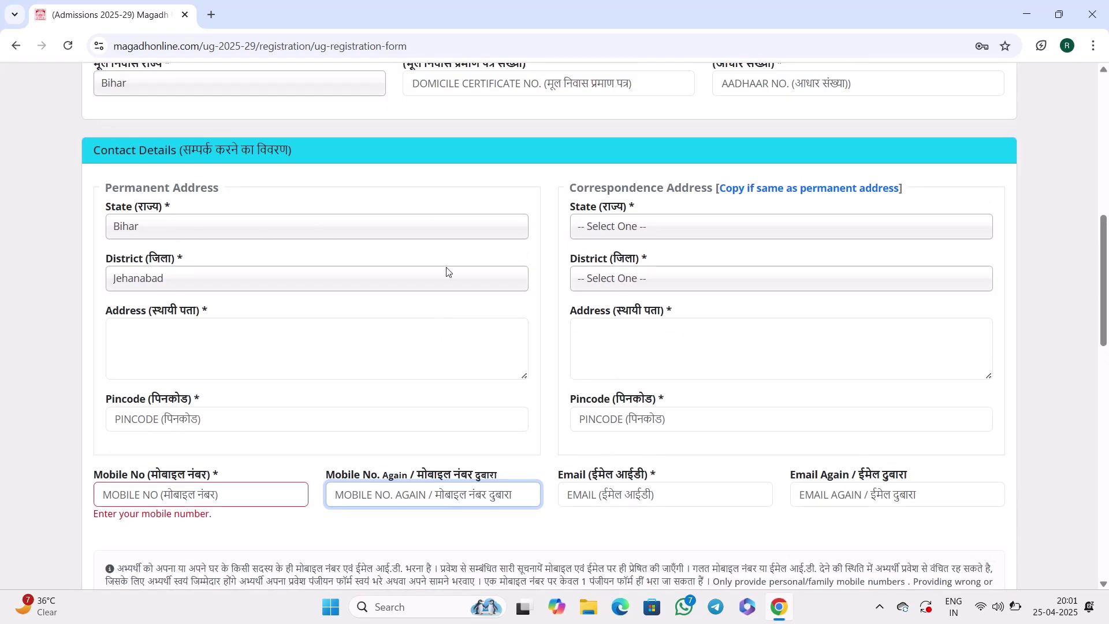
Copy the permanent address (Bihar, Jehanabad) into the correspondence address.
scroll(230, 189, down, 3)
drag(111, 186, 643, 239)
scroll(616, 344, down, 3)
scroll(643, 239, up, 5)
drag(588, 115, 657, 115)
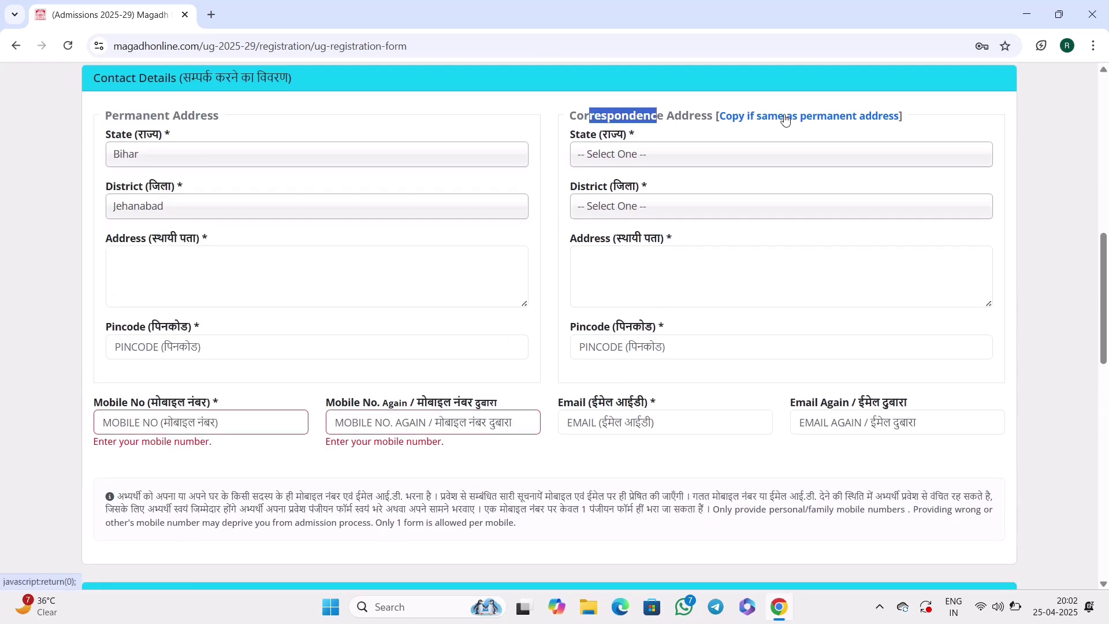
click(816, 117)
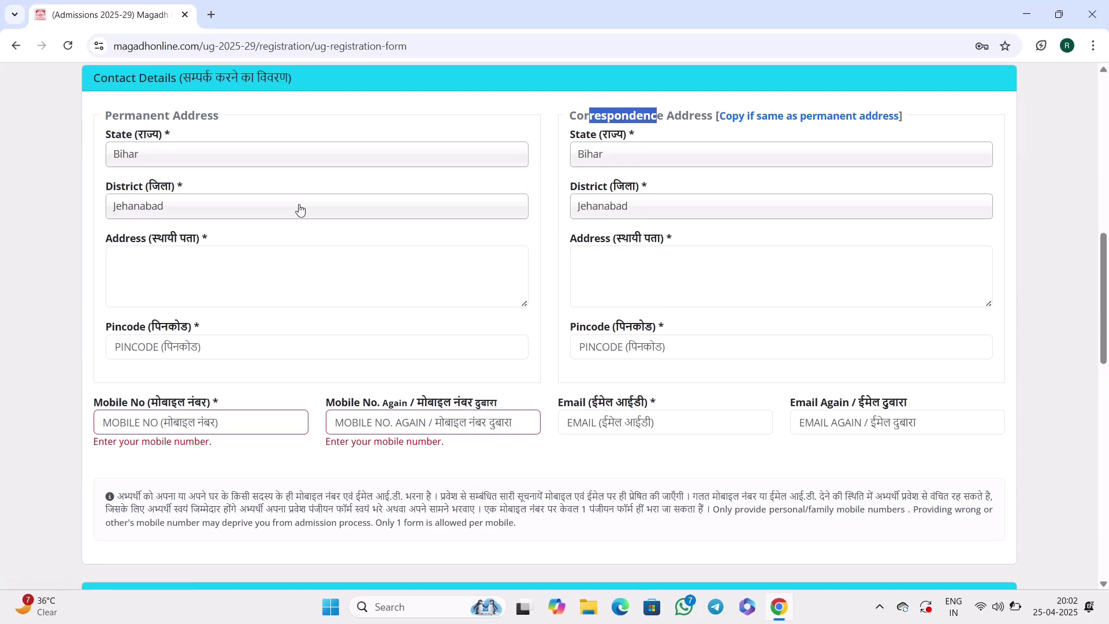
scroll(202, 166, down, 6)
drag(94, 162, 202, 165)
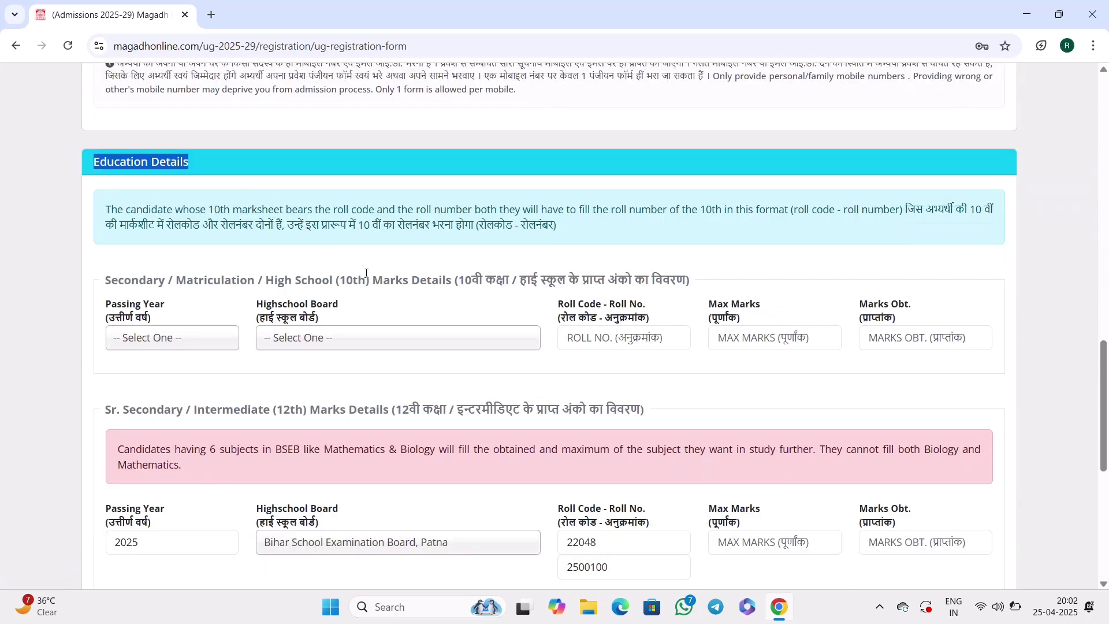
Enter 10th details: passing year 2024, Bihar School Examination Board, Patna, roll code, roll number and marks.
scroll(367, 273, down, 1)
click(323, 297)
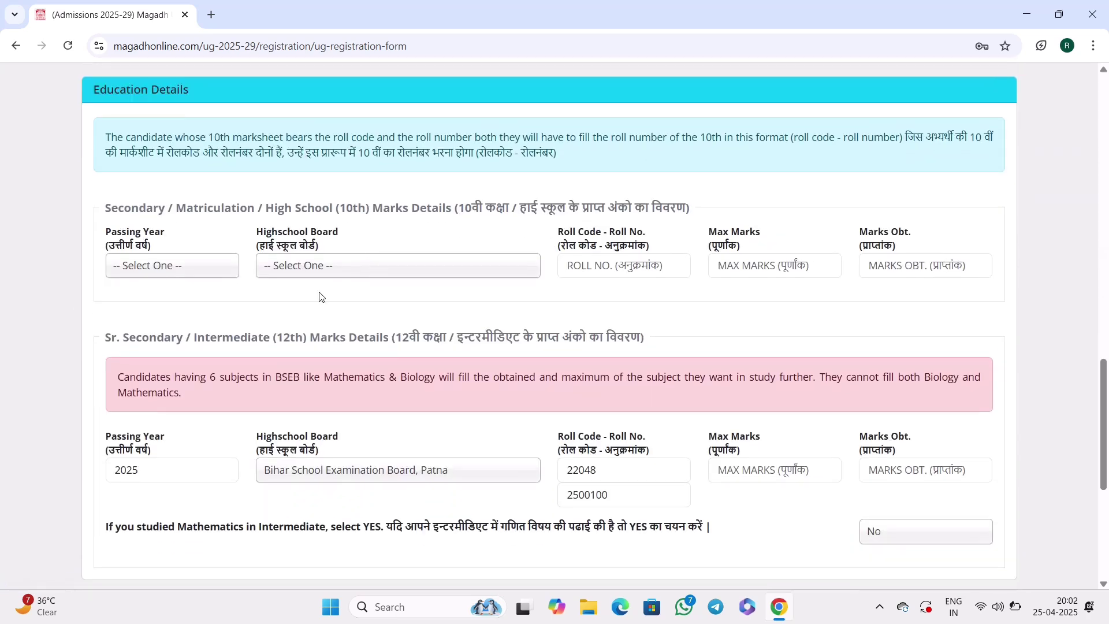
click(170, 275)
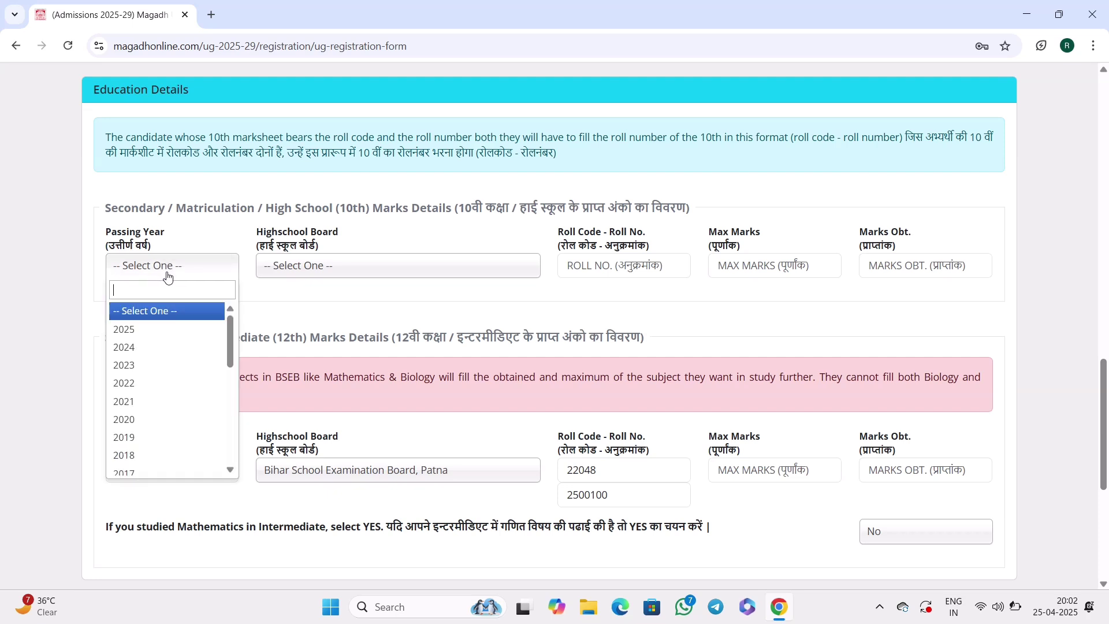
click(153, 347)
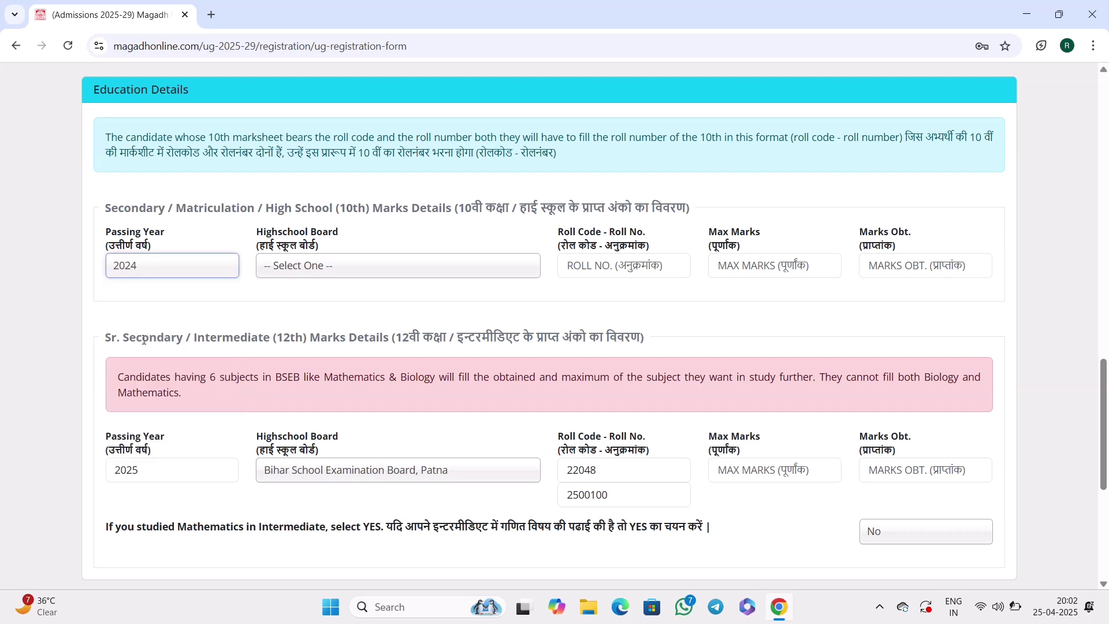
click(281, 272)
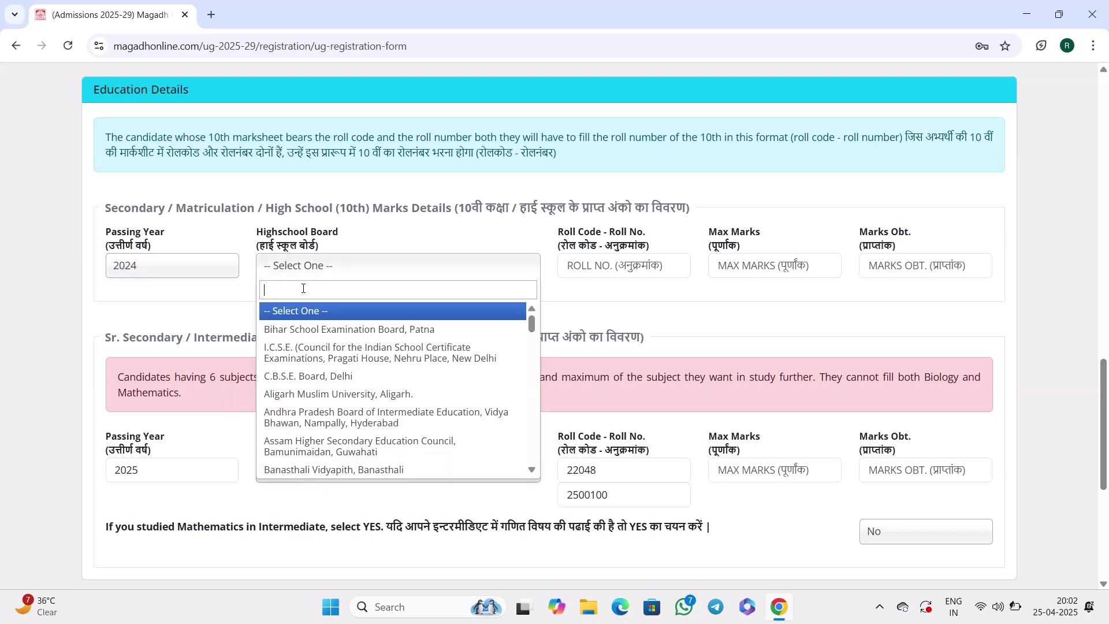
click(305, 329)
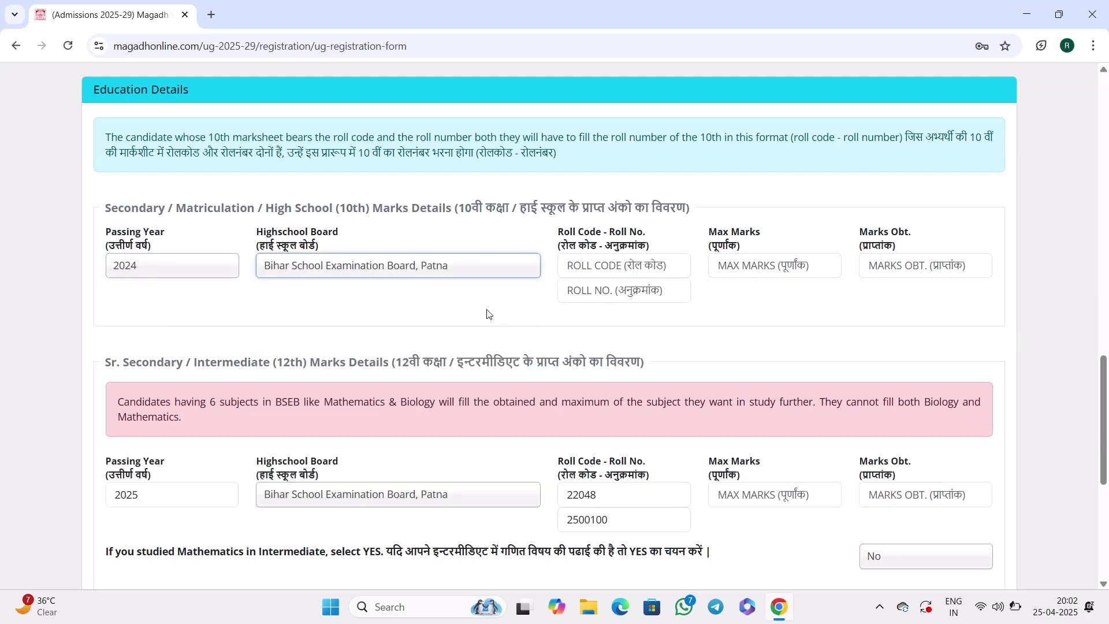
click(605, 266)
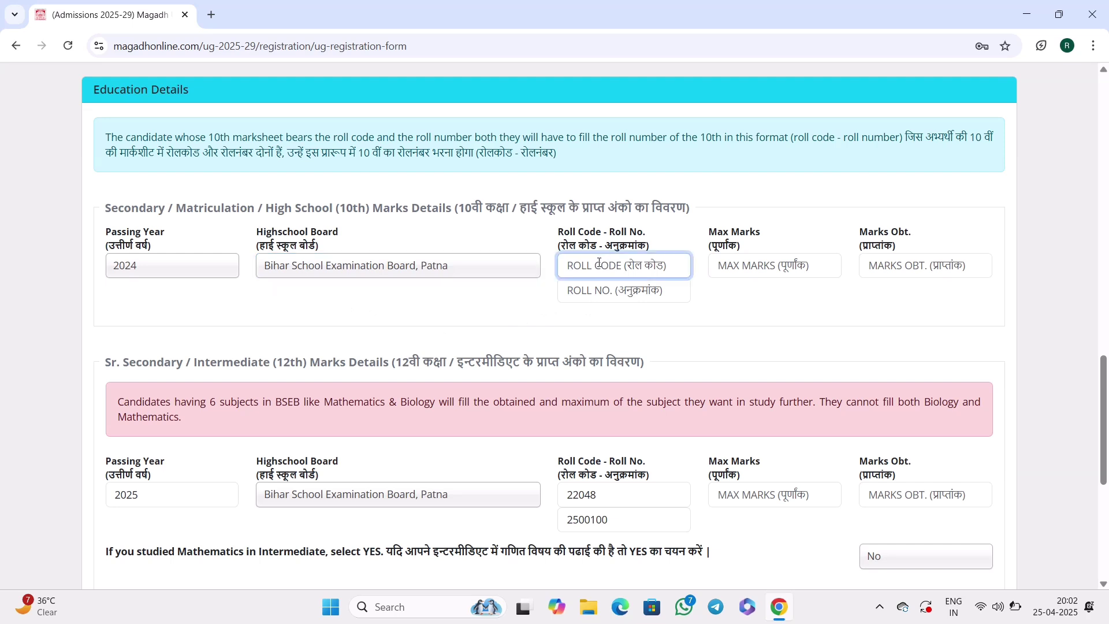
click(603, 289)
scroll(612, 280, down, 2)
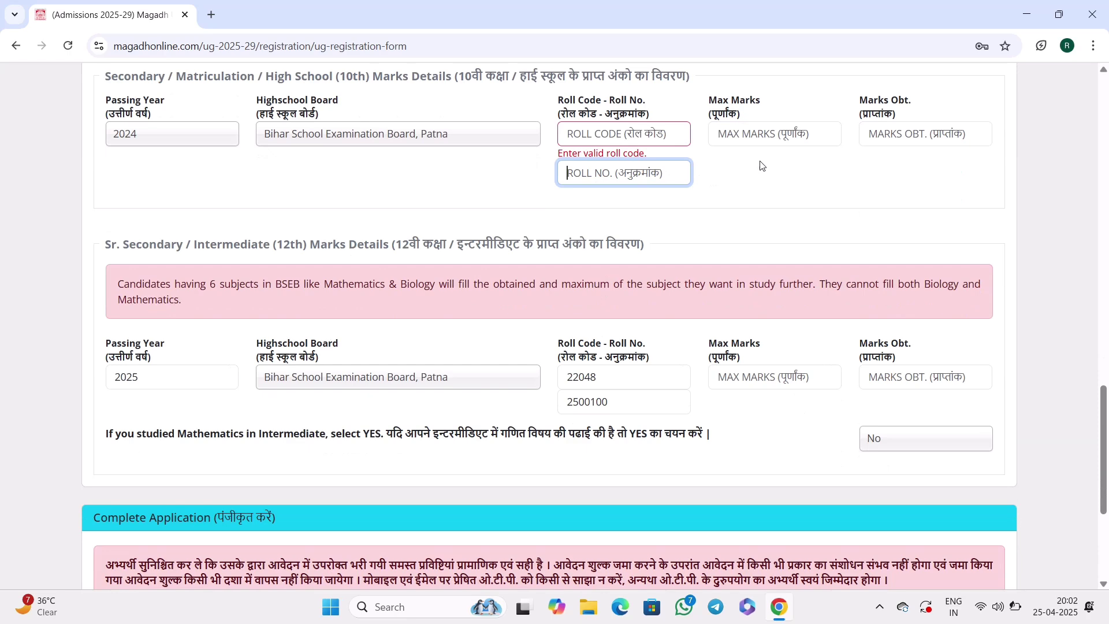
click(754, 142)
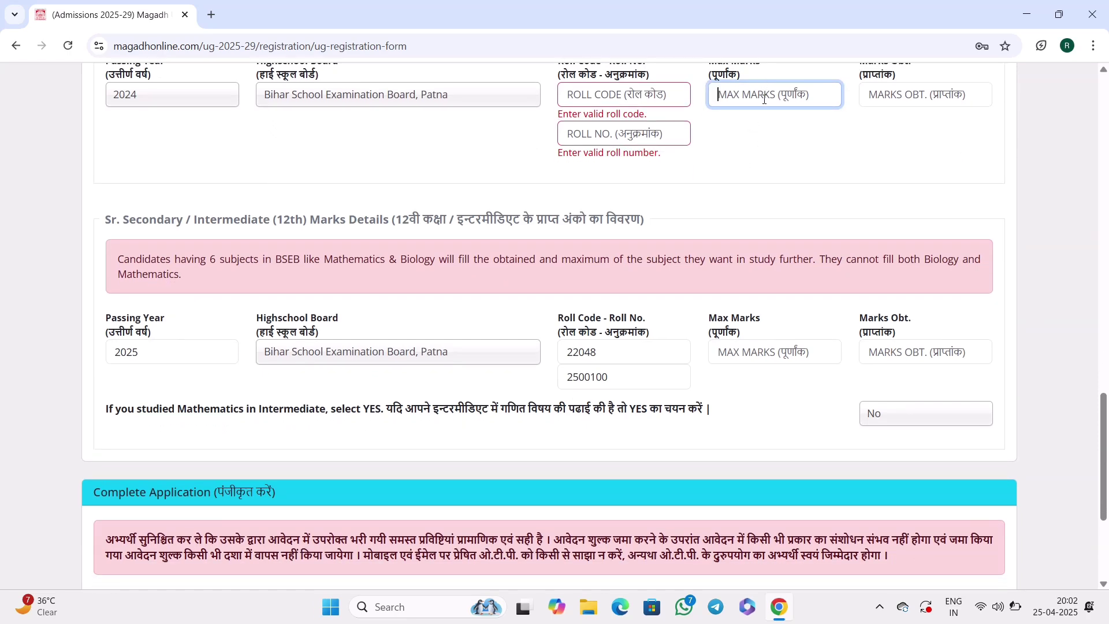
scroll(766, 241, up, 2)
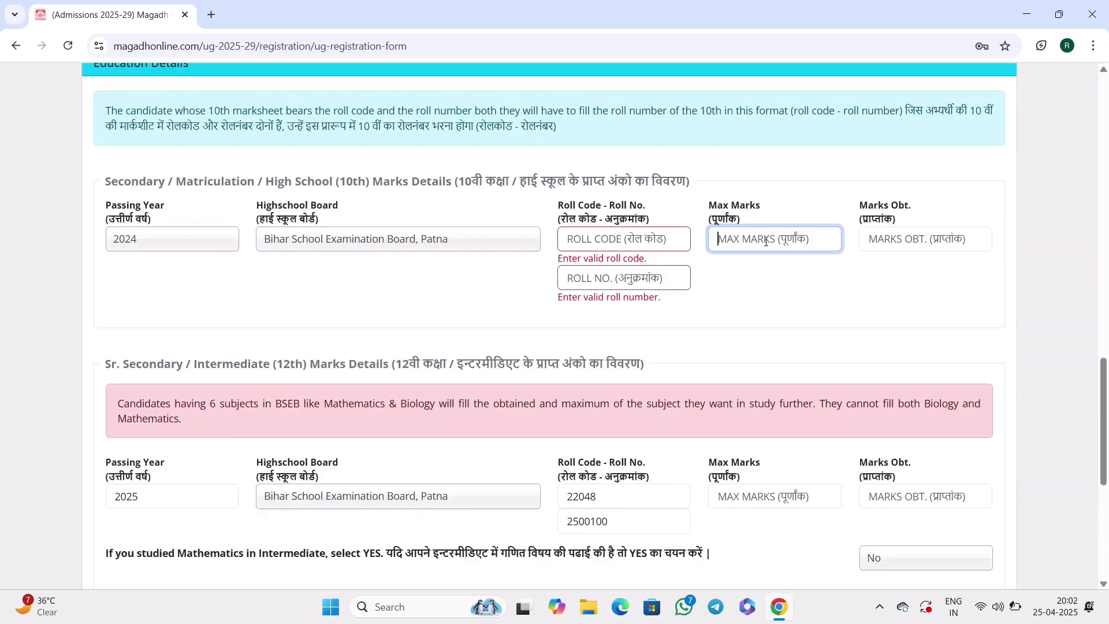
click(887, 245)
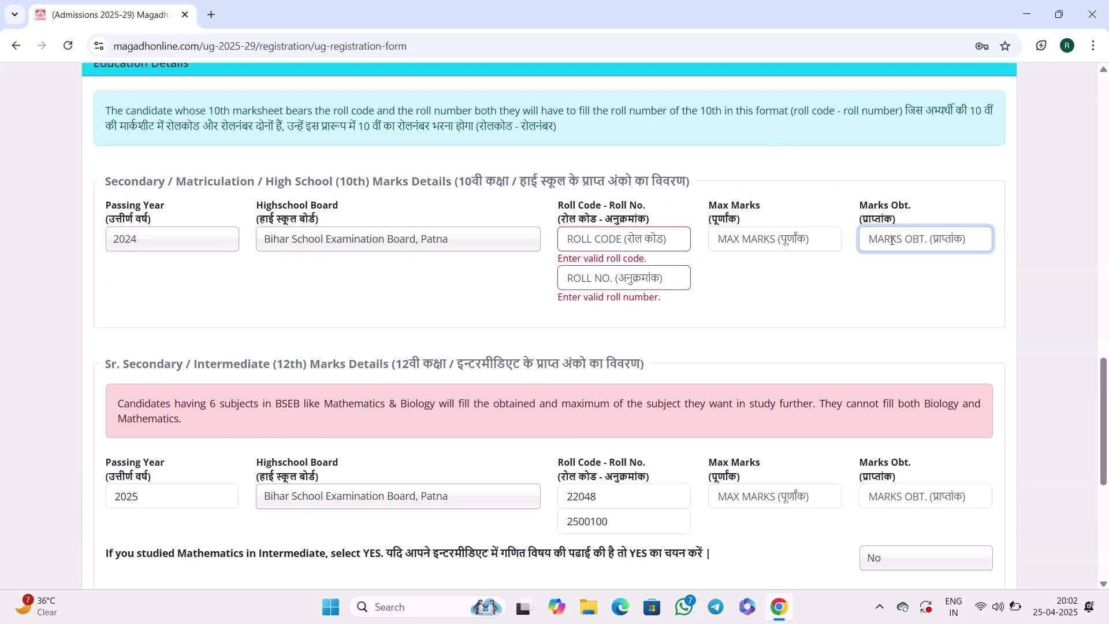
click(737, 272)
Fill the 12th maximum marks and marks obtained fields.
scroll(738, 272, down, 2)
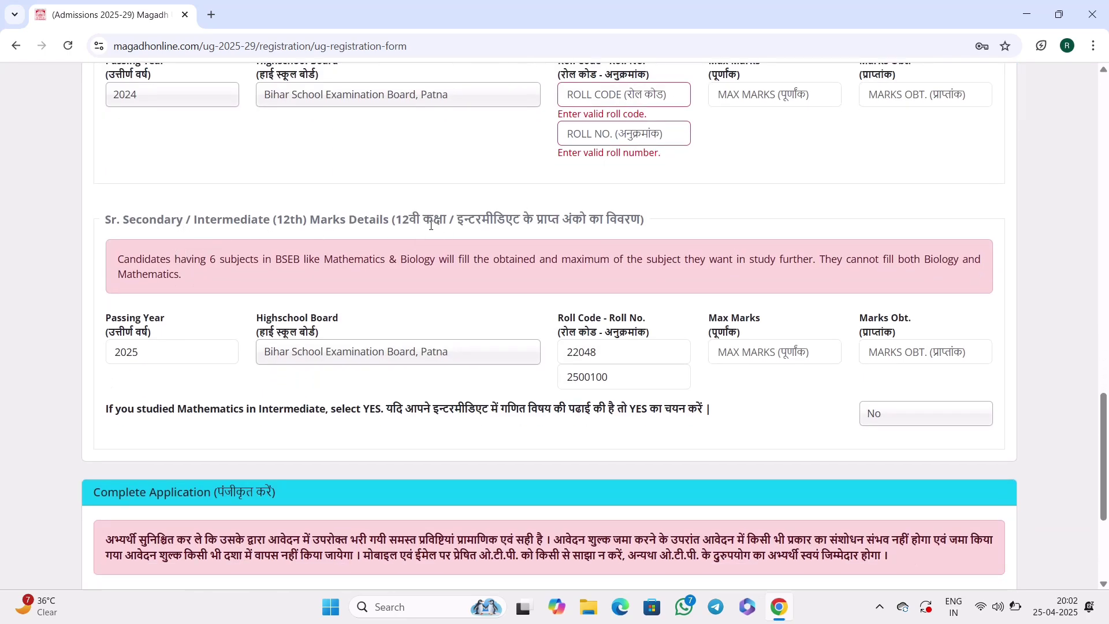
drag(406, 222, 644, 222)
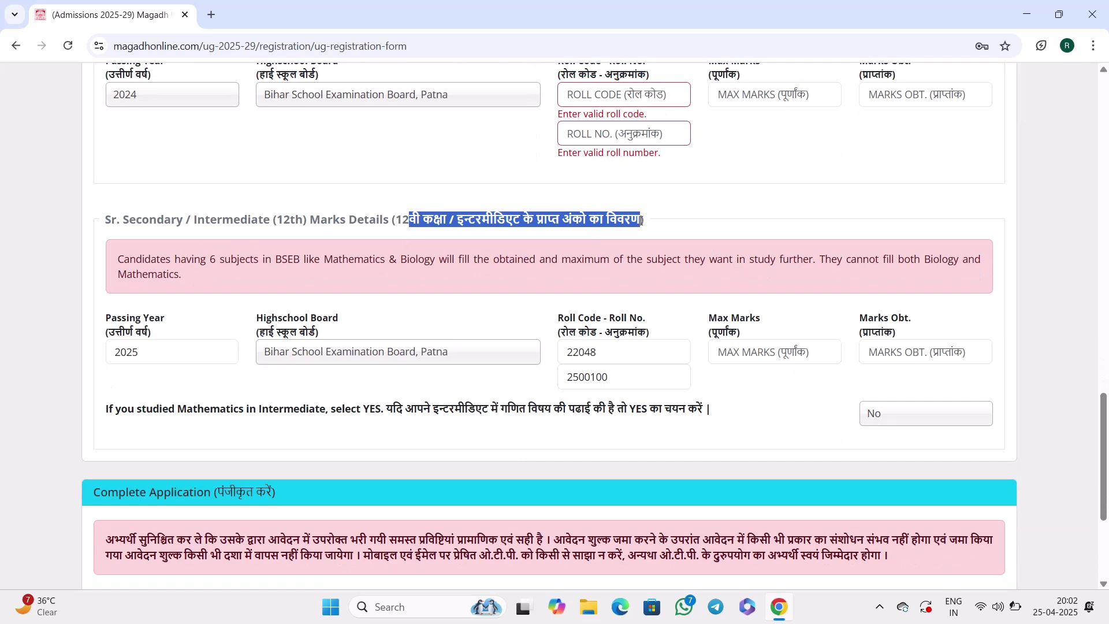
click(577, 224)
scroll(577, 224, down, 1)
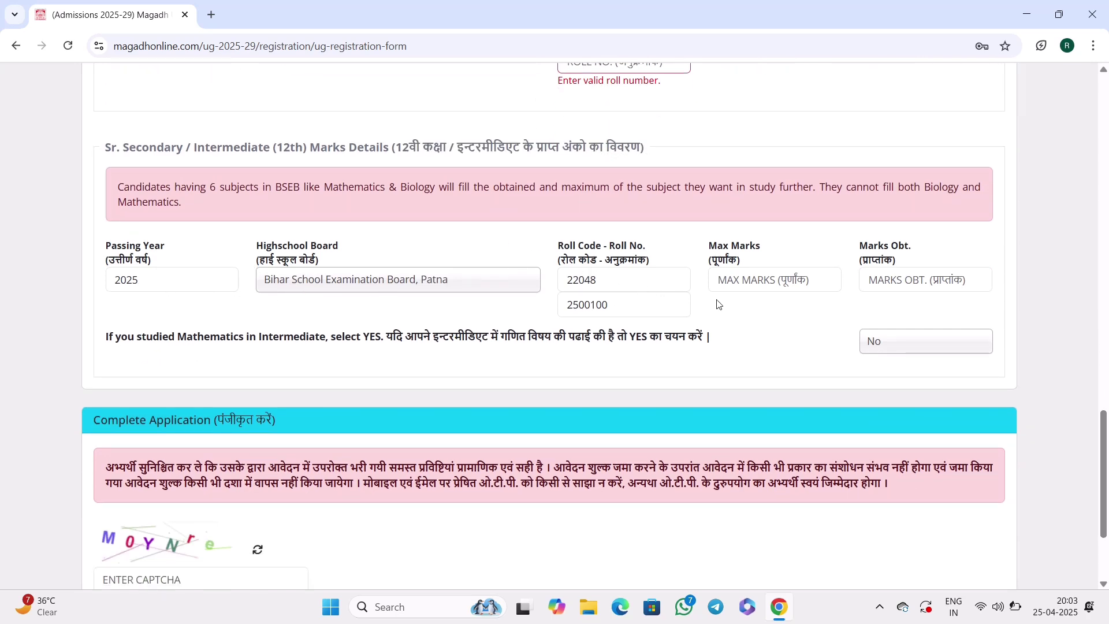
click(753, 287)
click(896, 283)
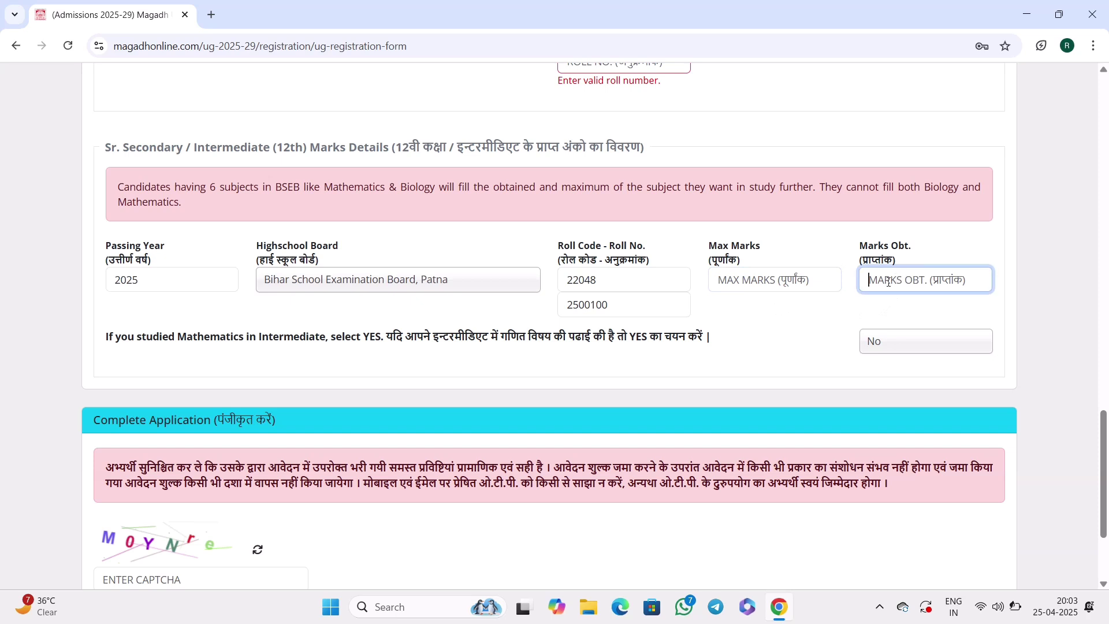
click(810, 321)
scroll(790, 324, down, 1)
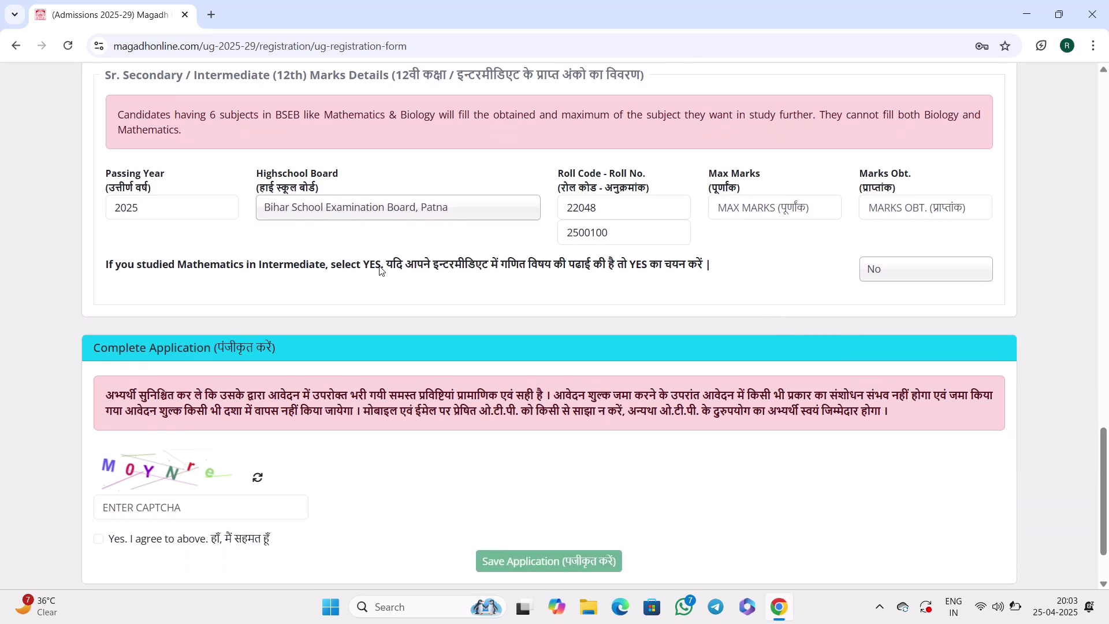
Answer No to Mathematics in Intermediate, enter the captcha and accept the declaration.
drag(386, 267, 619, 267)
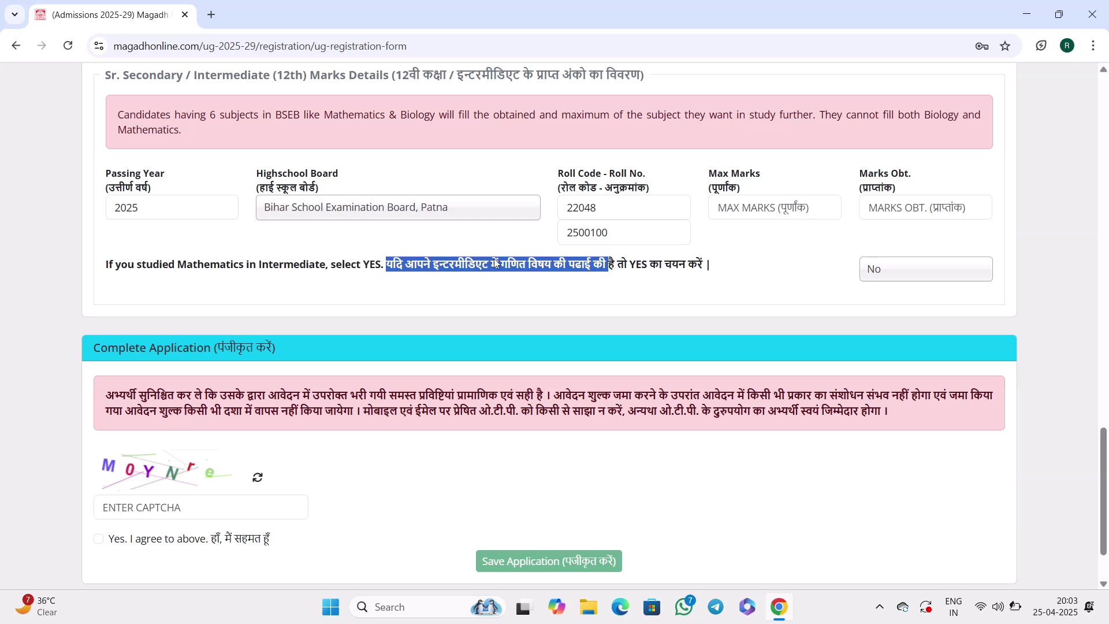
click(400, 268)
click(899, 270)
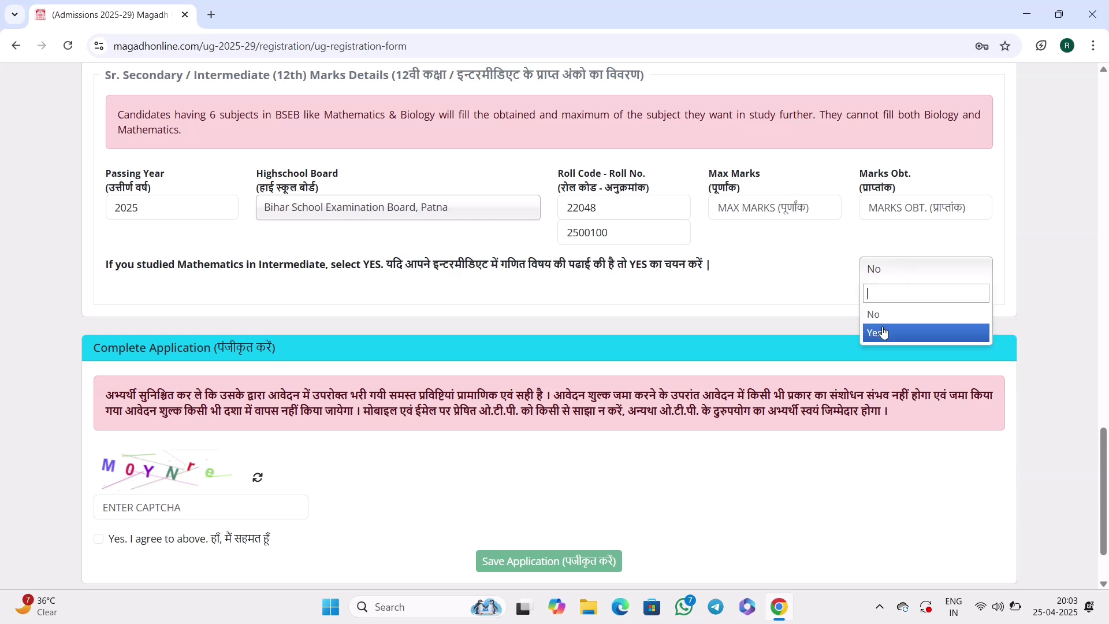
click(882, 333)
click(877, 274)
click(876, 313)
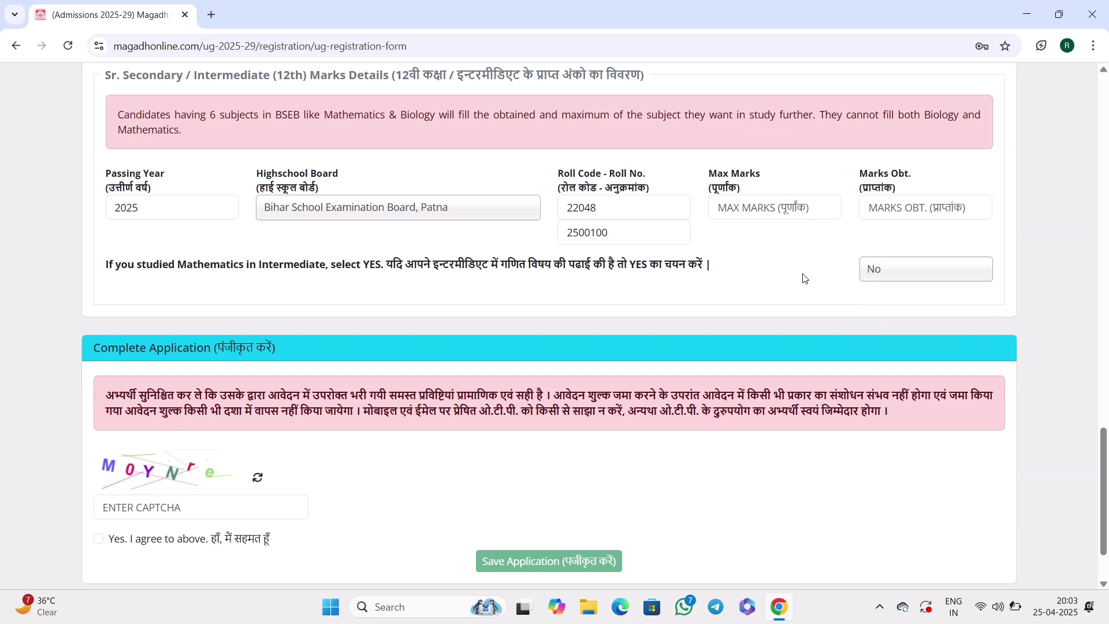
scroll(816, 250, down, 2)
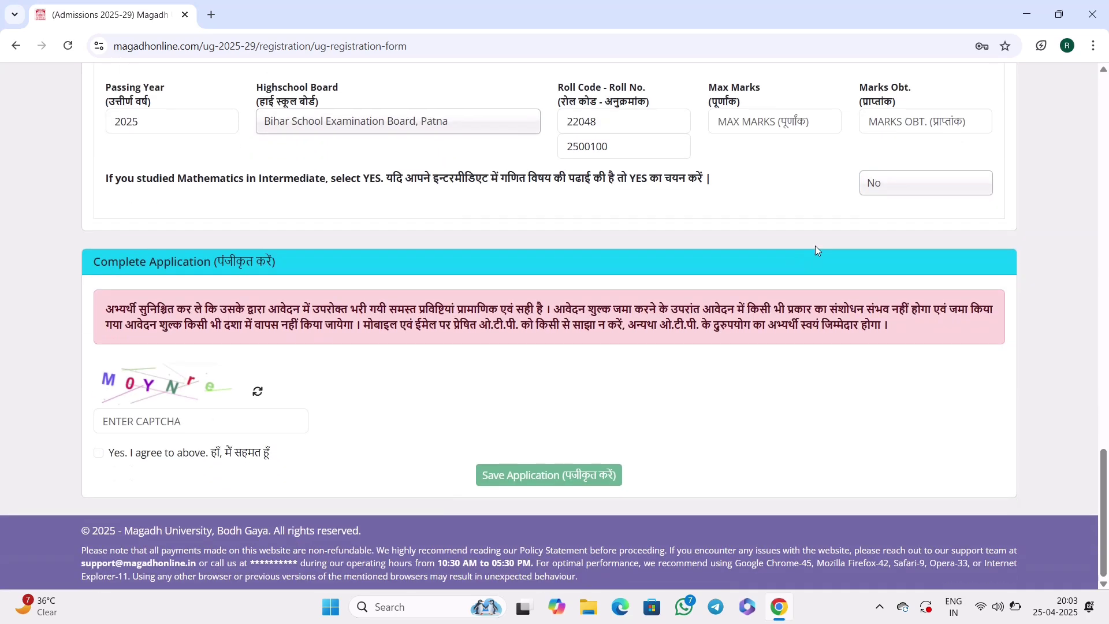
click(292, 414)
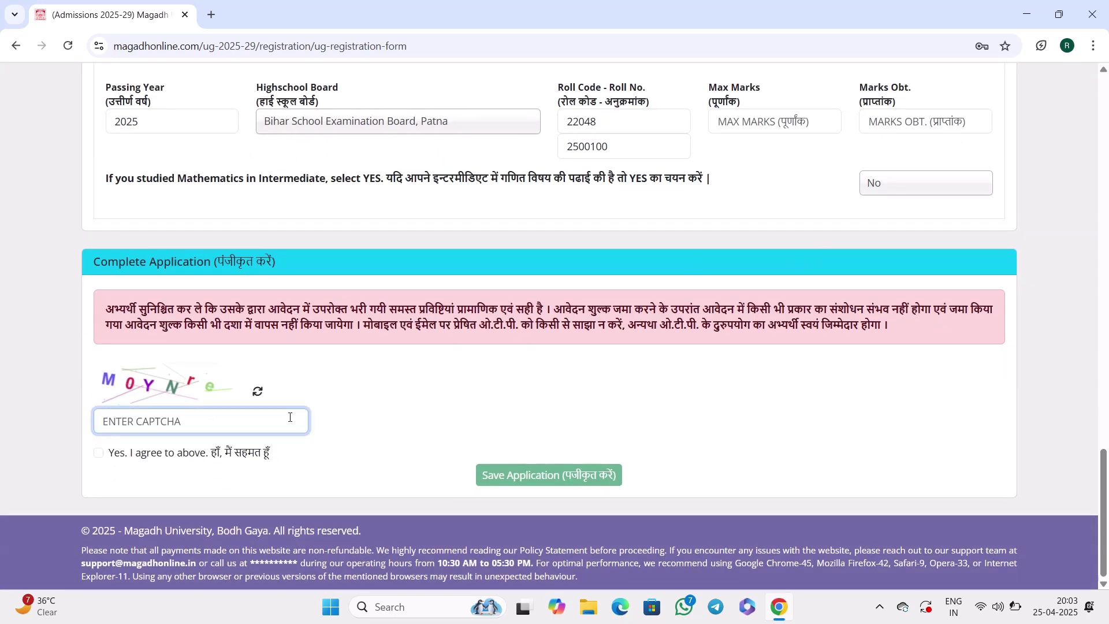
click(99, 454)
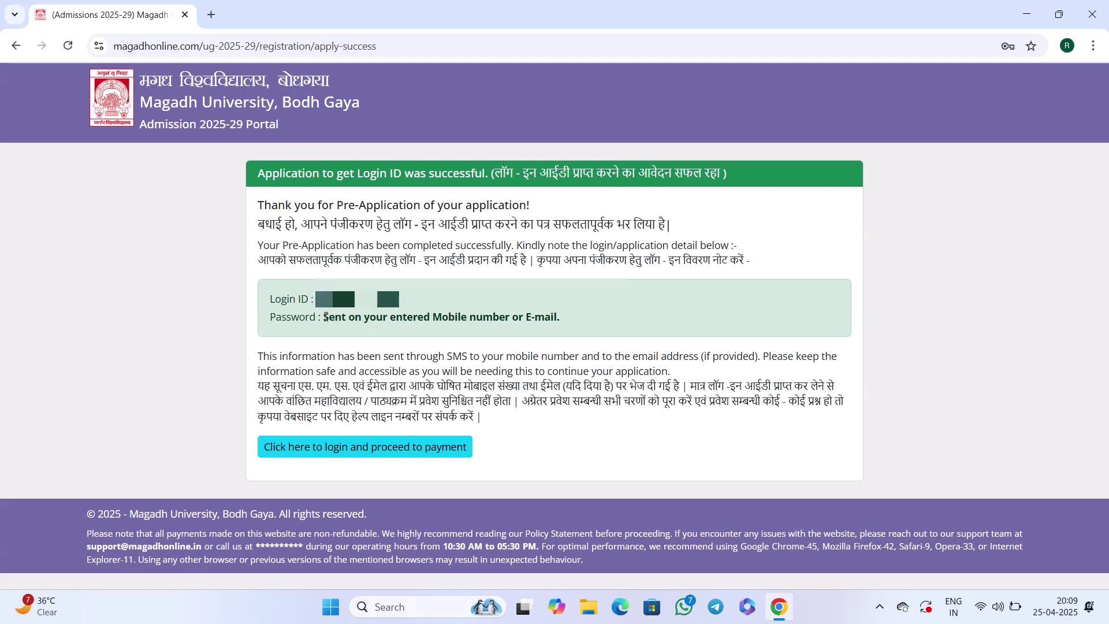
Note where the password was sent, re-enter the captcha and sign in to the applicant account.
drag(325, 317, 509, 317)
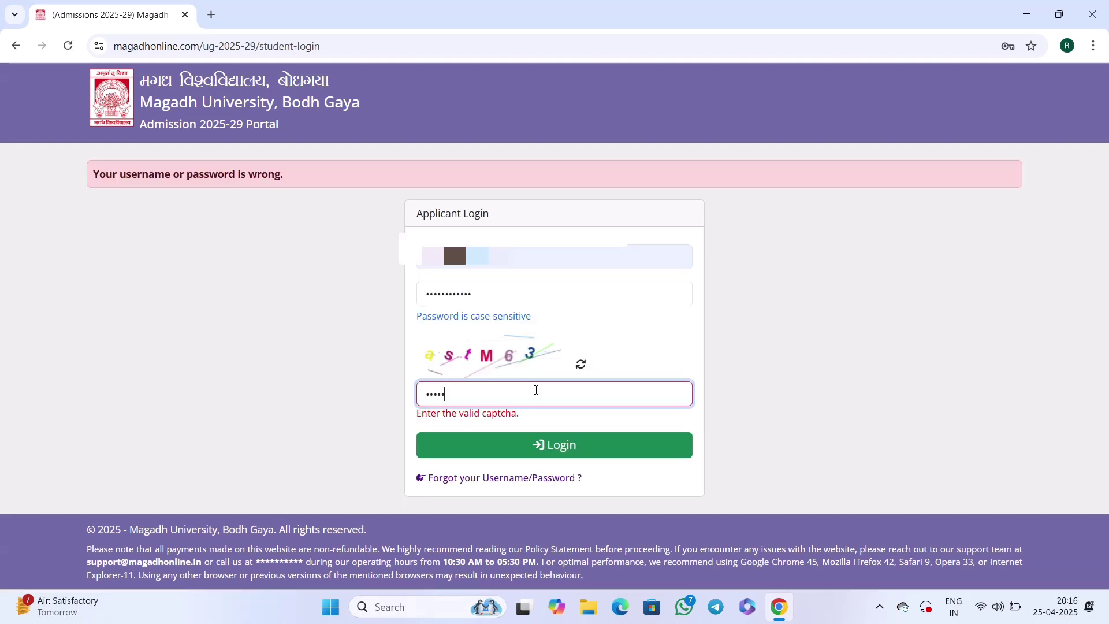
key(BackSpace)
key(BackSpace)
key(BackSpace)
key(BackSpace)
click(554, 444)
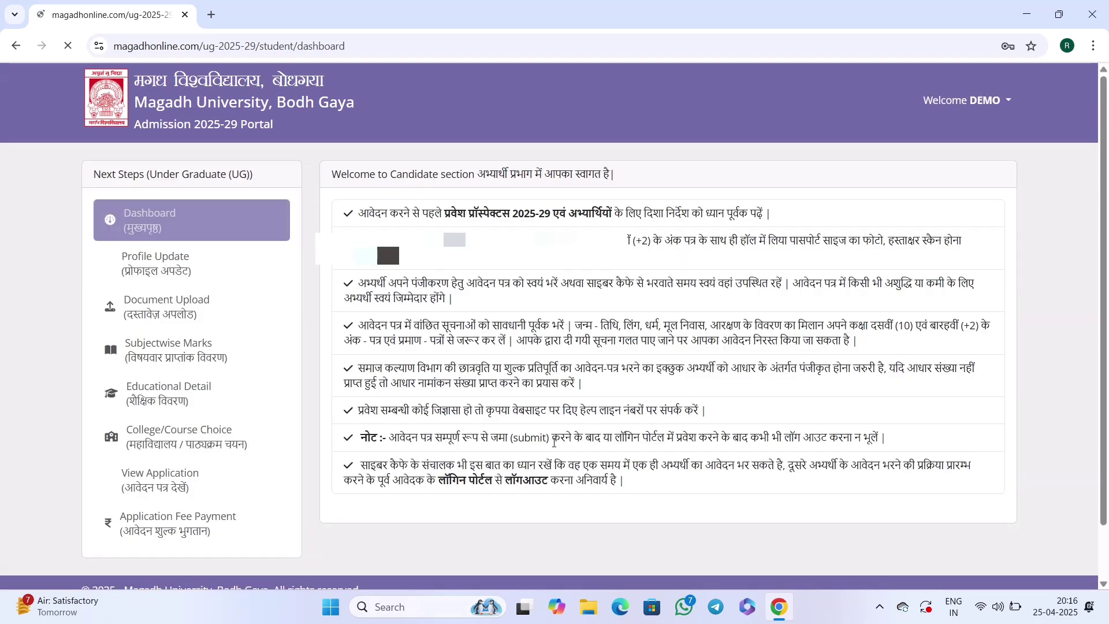
In Profile Update, choose Rural residence and Low income group, then update the profile.
scroll(274, 296, down, 1)
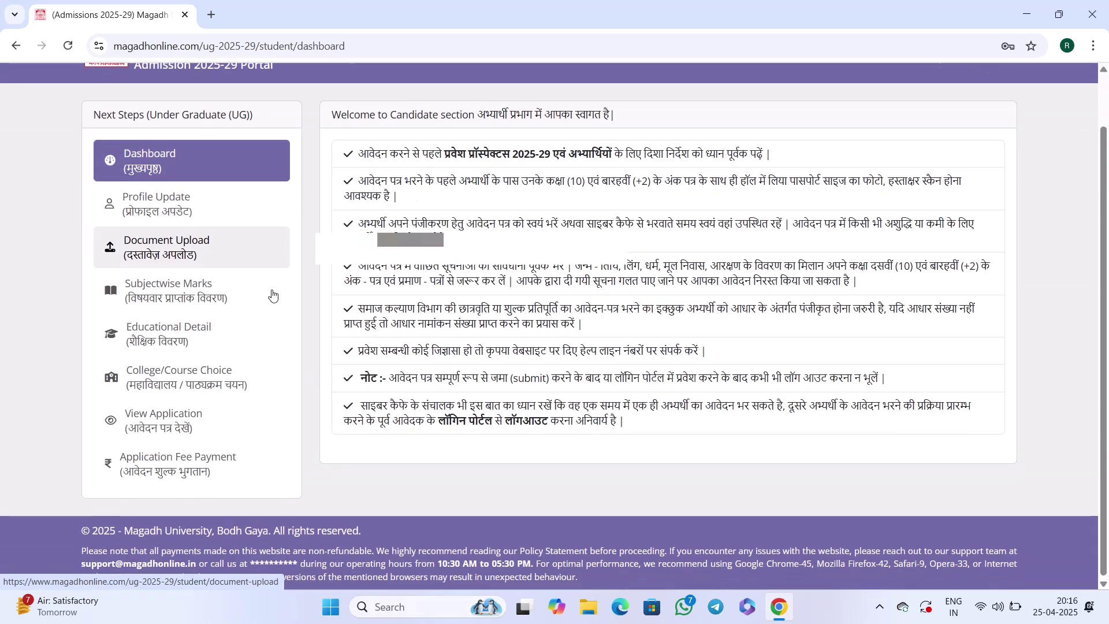
click(197, 206)
scroll(521, 317, down, 9)
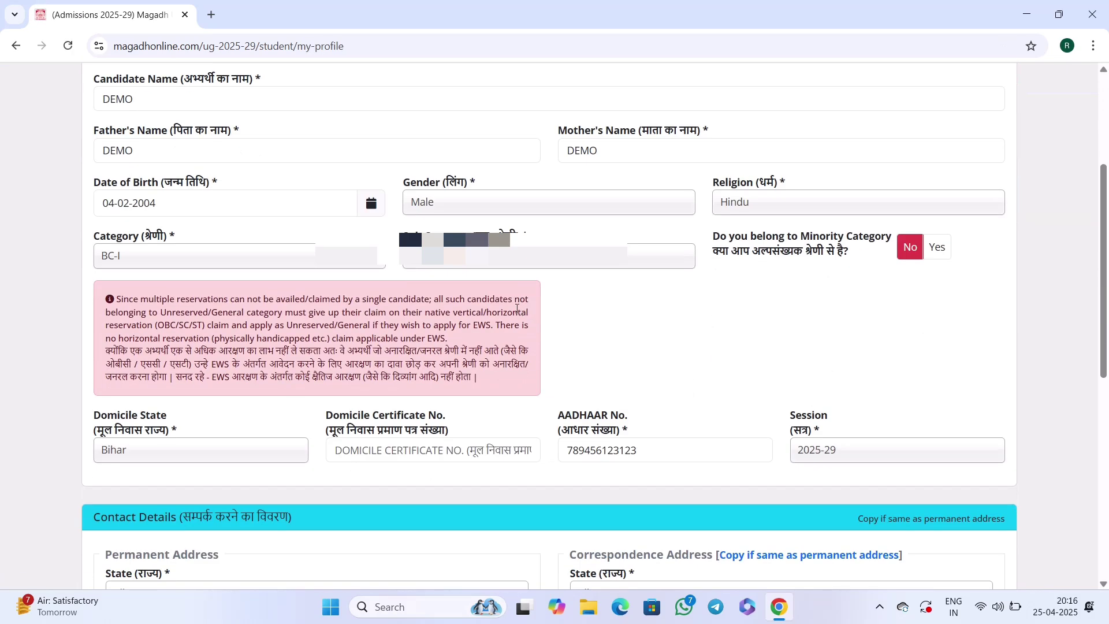
scroll(524, 306, down, 5)
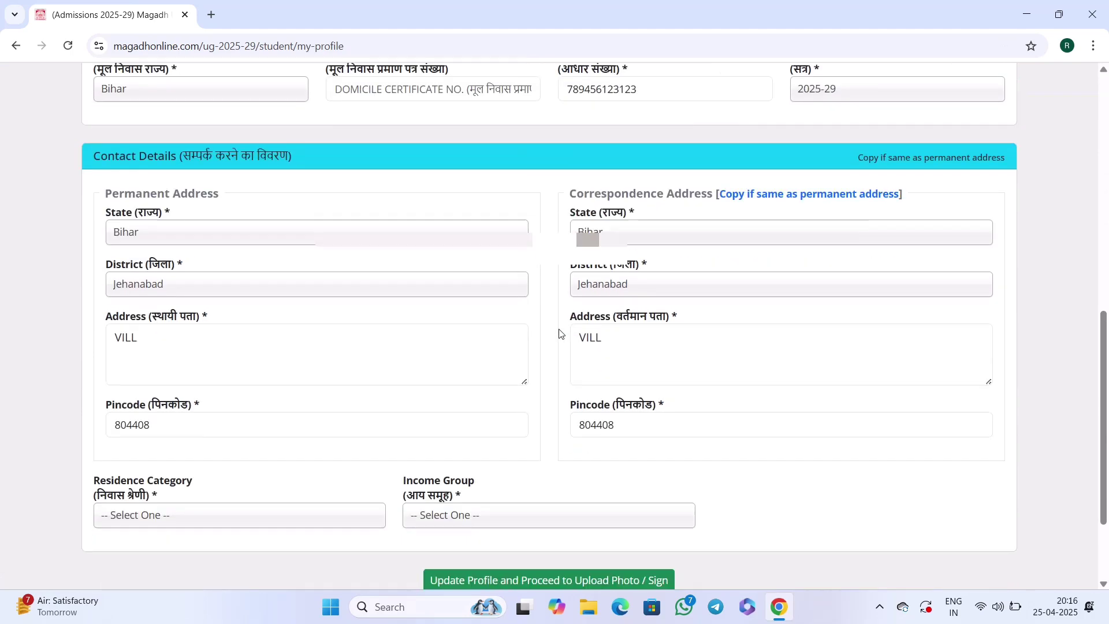
scroll(621, 329, up, 13)
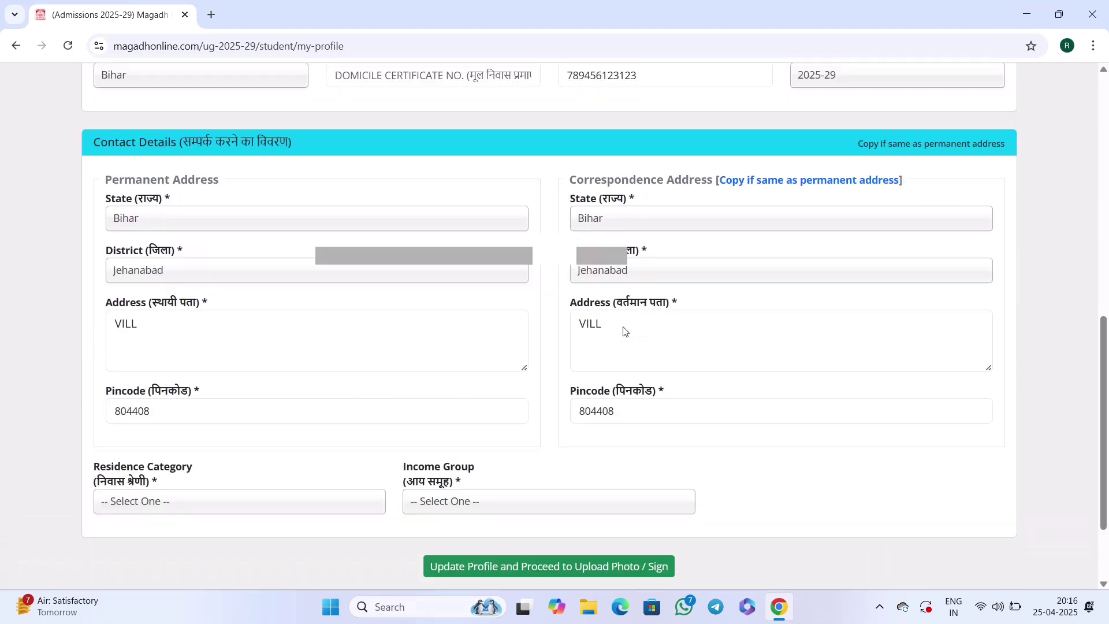
scroll(578, 330, down, 7)
scroll(526, 331, down, 6)
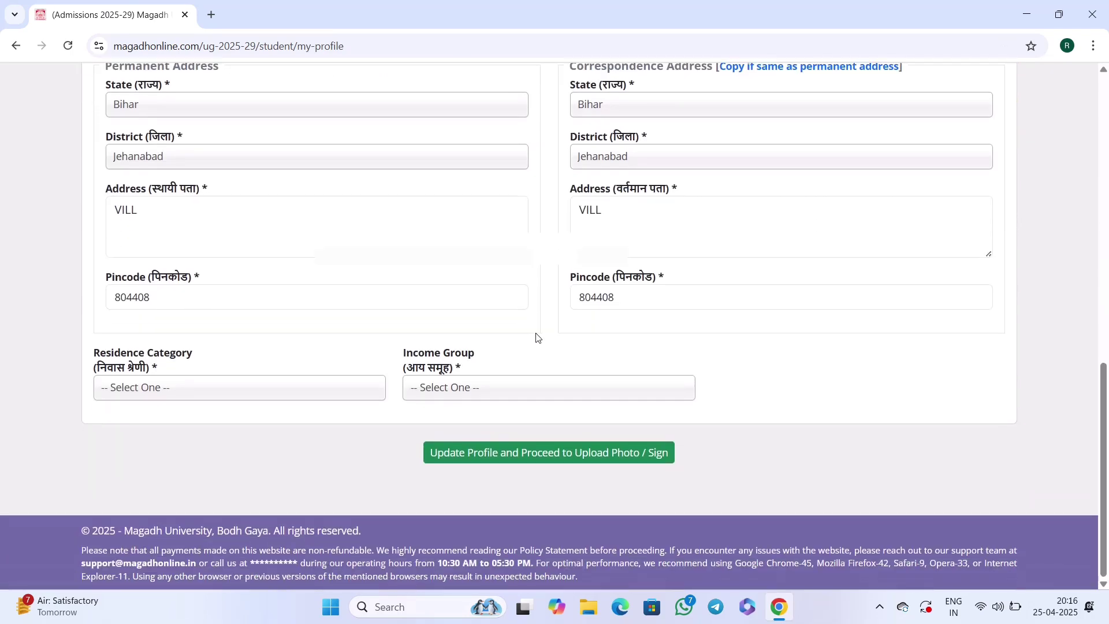
click(203, 397)
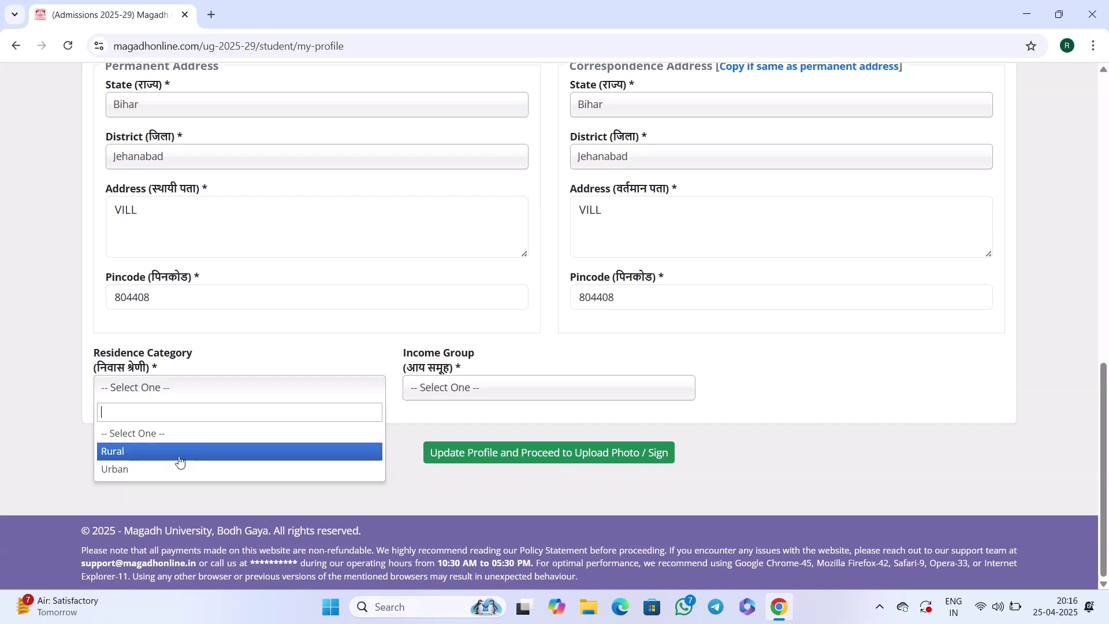
click(179, 461)
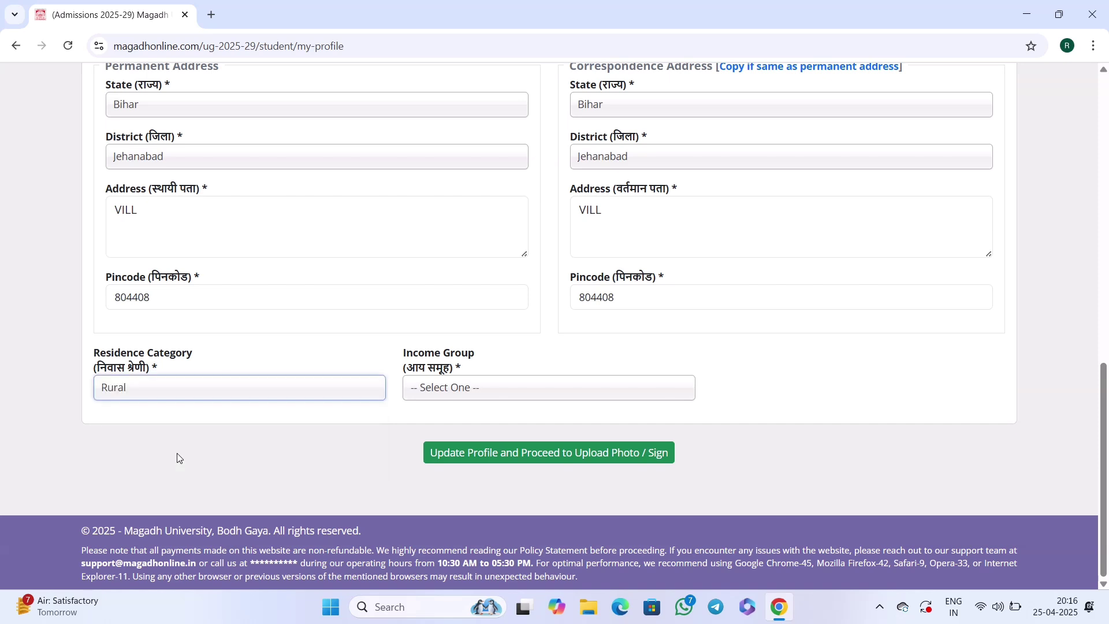
click(440, 395)
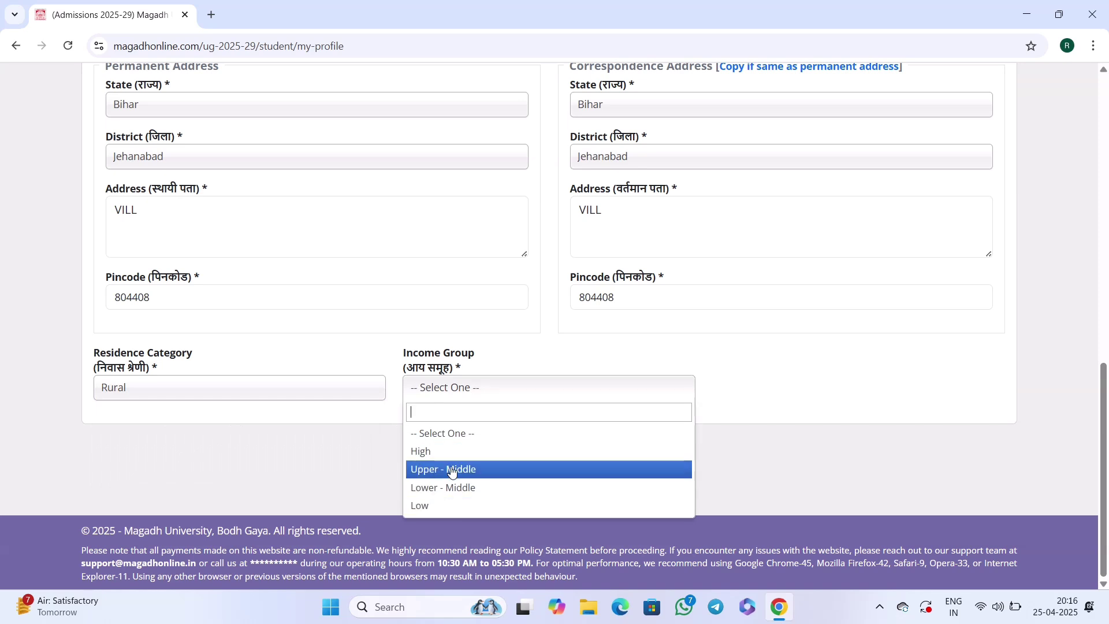
click(438, 507)
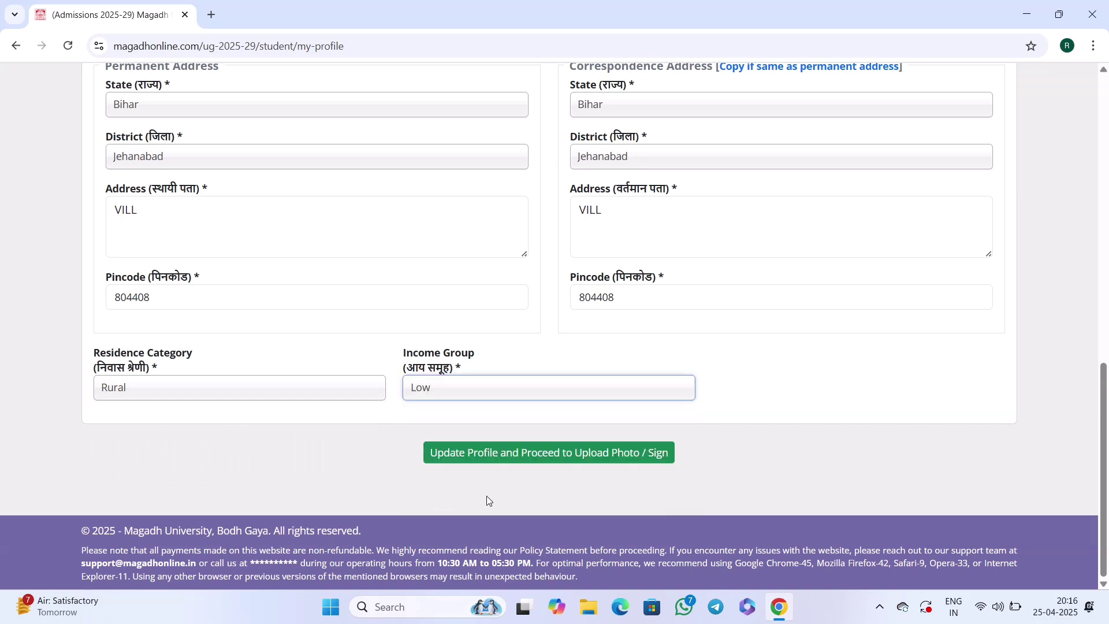
click(528, 458)
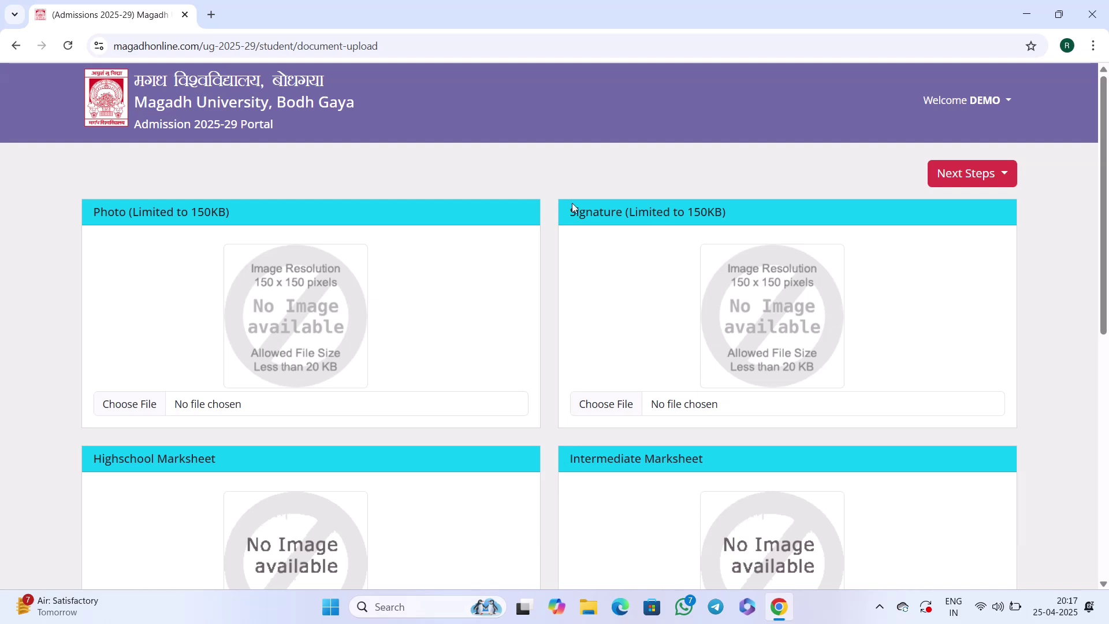
Review the Photo, Signature and marksheet upload sections and their size limits.
mouse_move(109, 210)
mouse_down()
mouse_move(248, 213)
mouse_move(226, 213)
mouse_up()
drag(577, 211, 715, 224)
scroll(663, 230, down, 1)
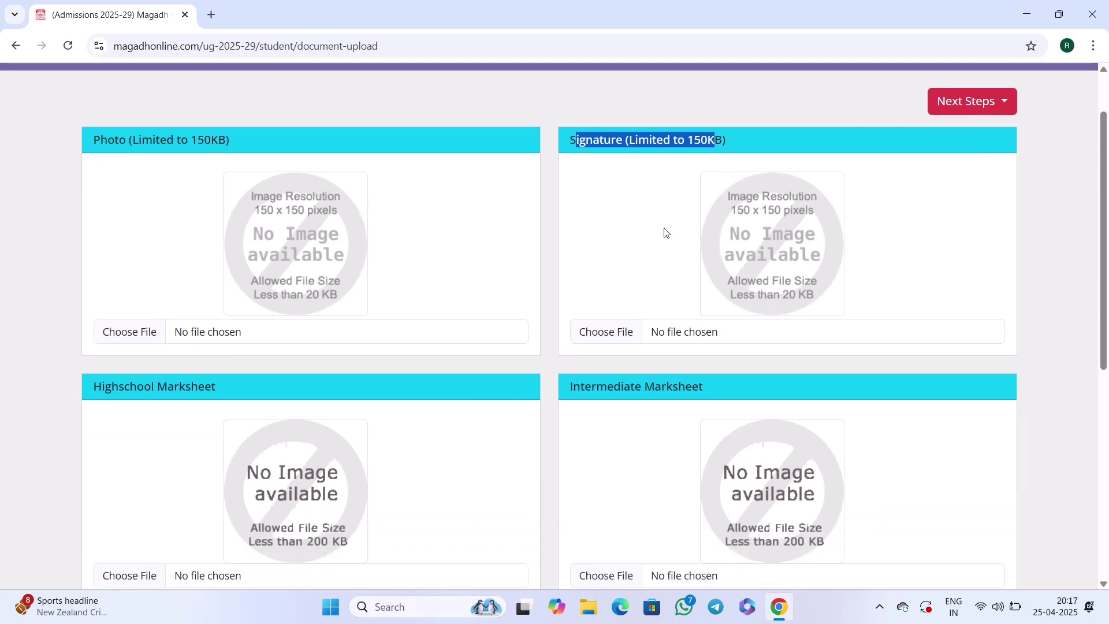
scroll(254, 375, down, 1)
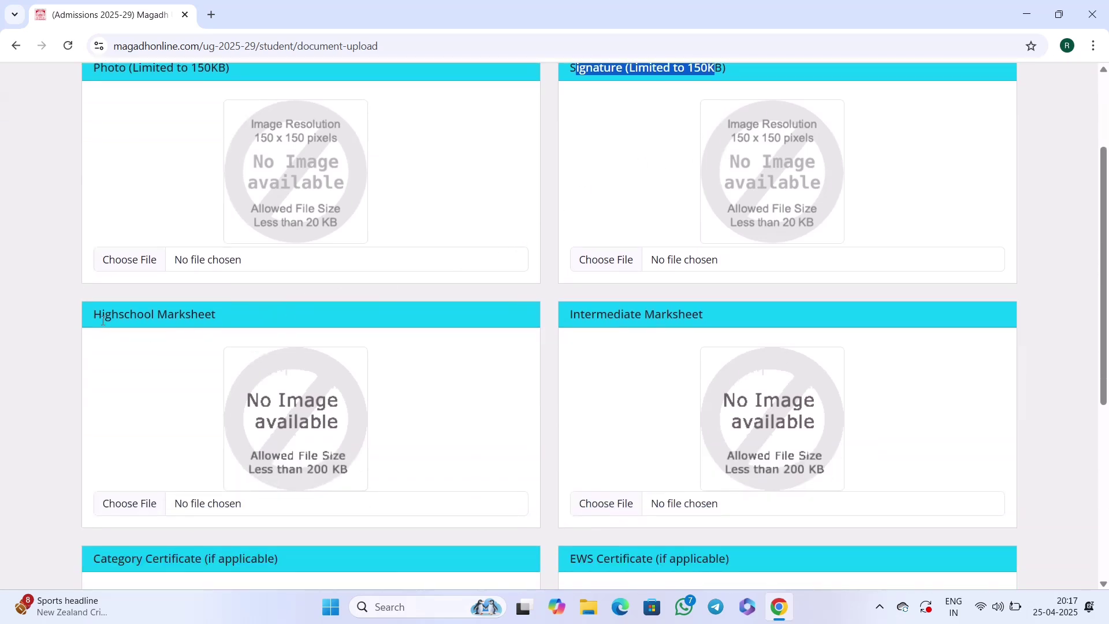
scroll(100, 319, down, 1)
drag(92, 243, 222, 243)
drag(580, 242, 703, 254)
click(630, 255)
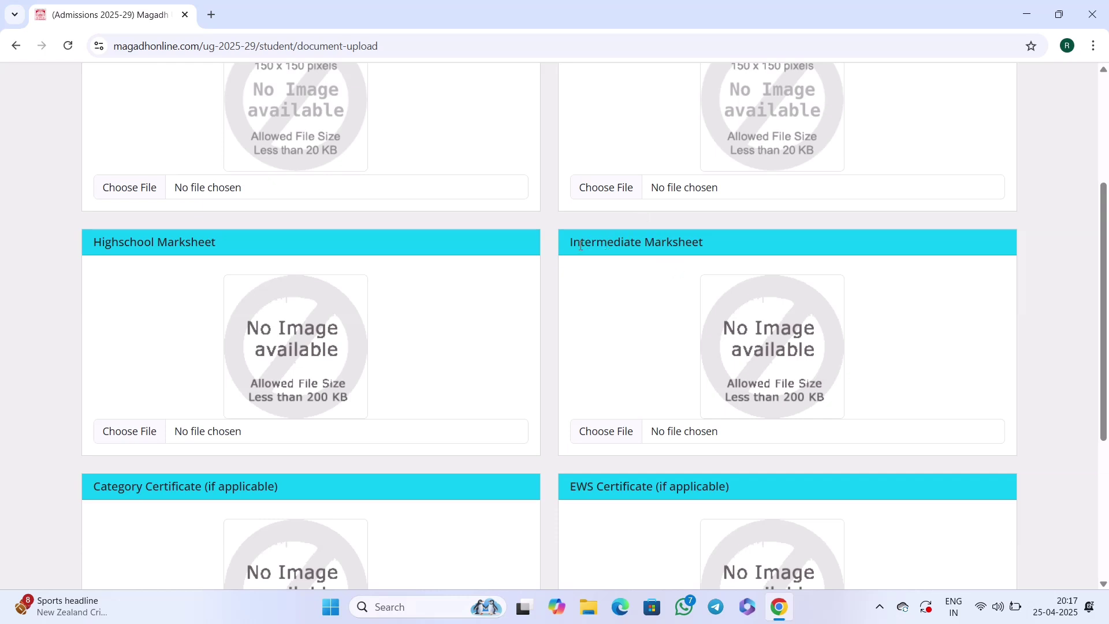
drag(576, 244, 634, 245)
scroll(595, 297, down, 2)
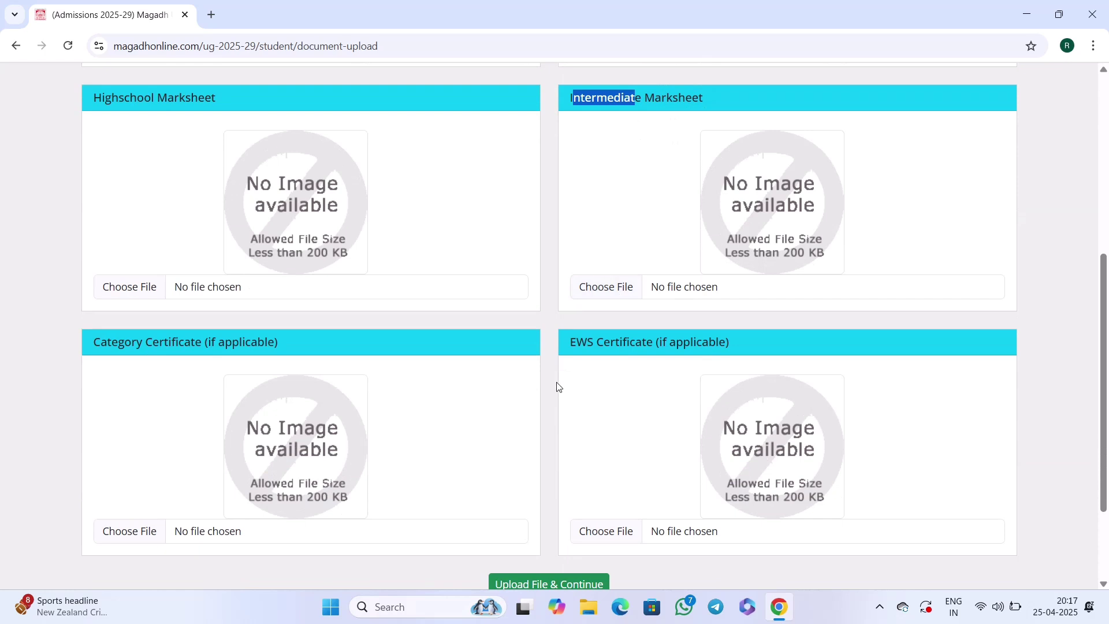
scroll(299, 339, down, 1)
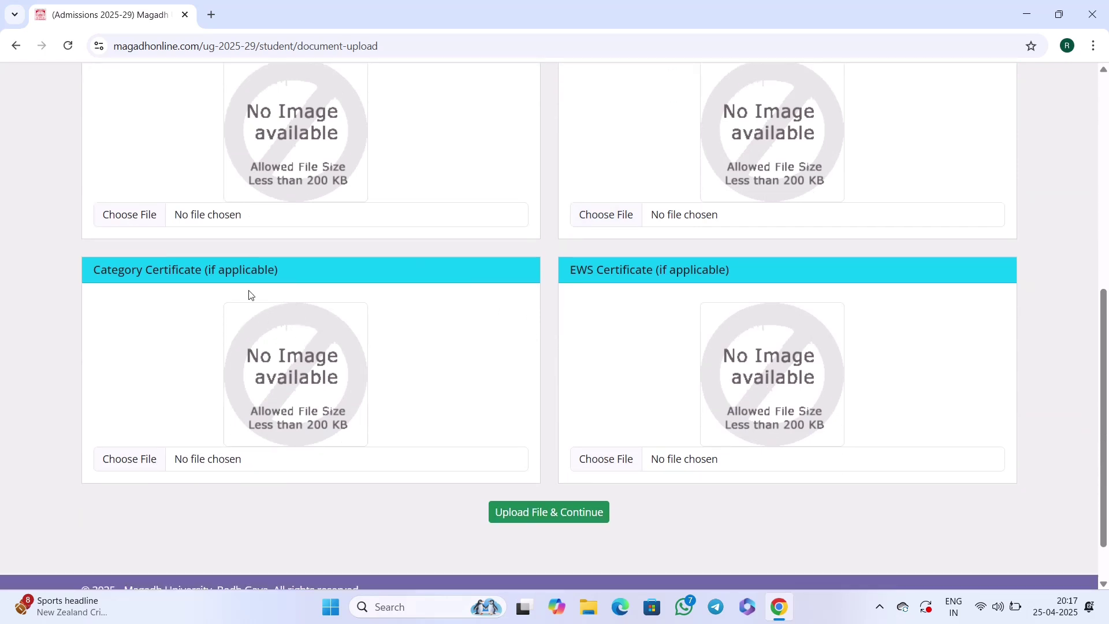
Check the Category and EWS certificate sections, then upload the documents and continue.
drag(104, 264, 230, 272)
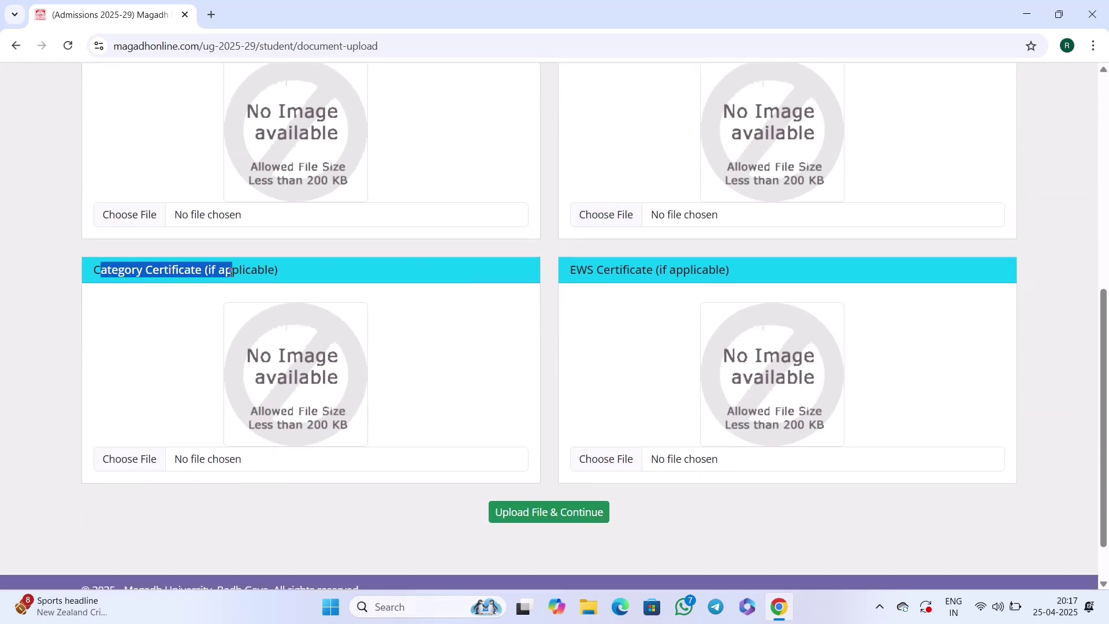
click(244, 273)
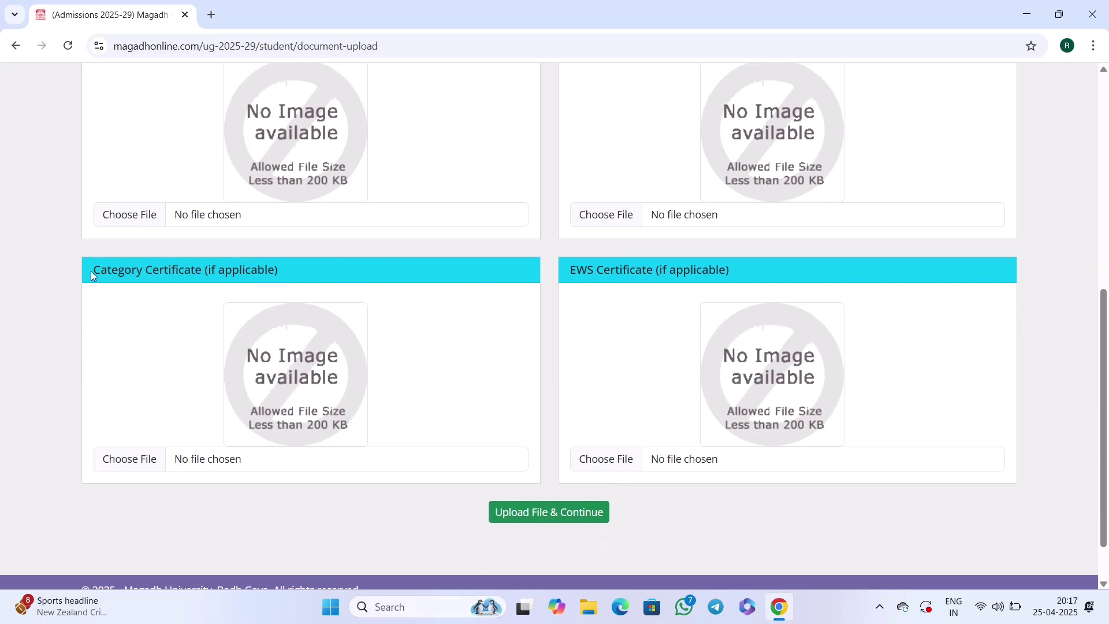
drag(92, 271, 187, 269)
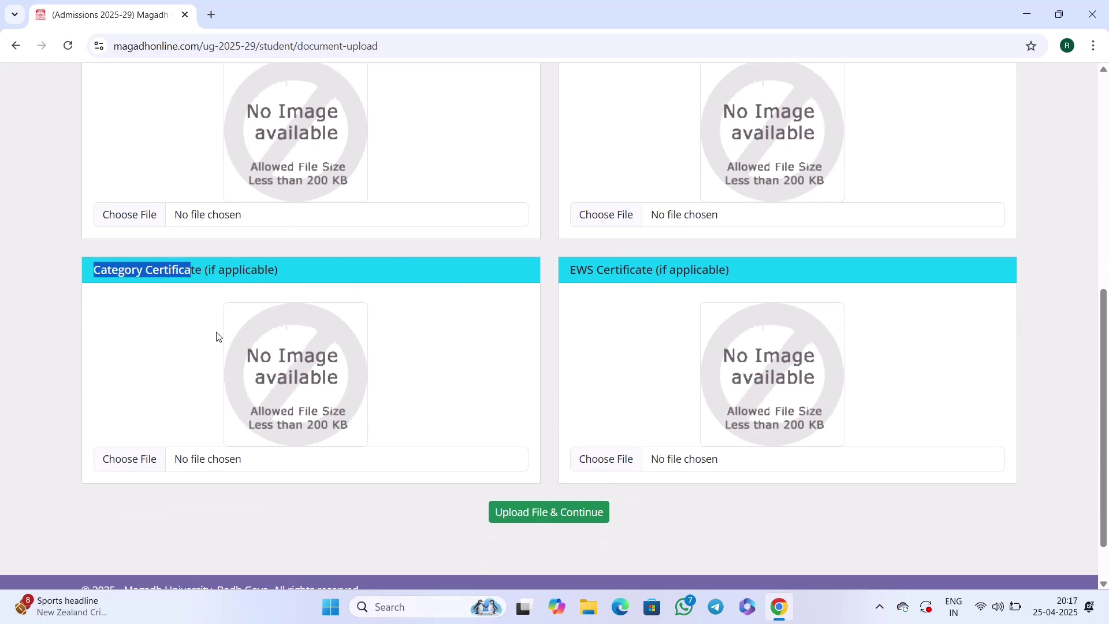
drag(576, 271, 653, 272)
click(650, 274)
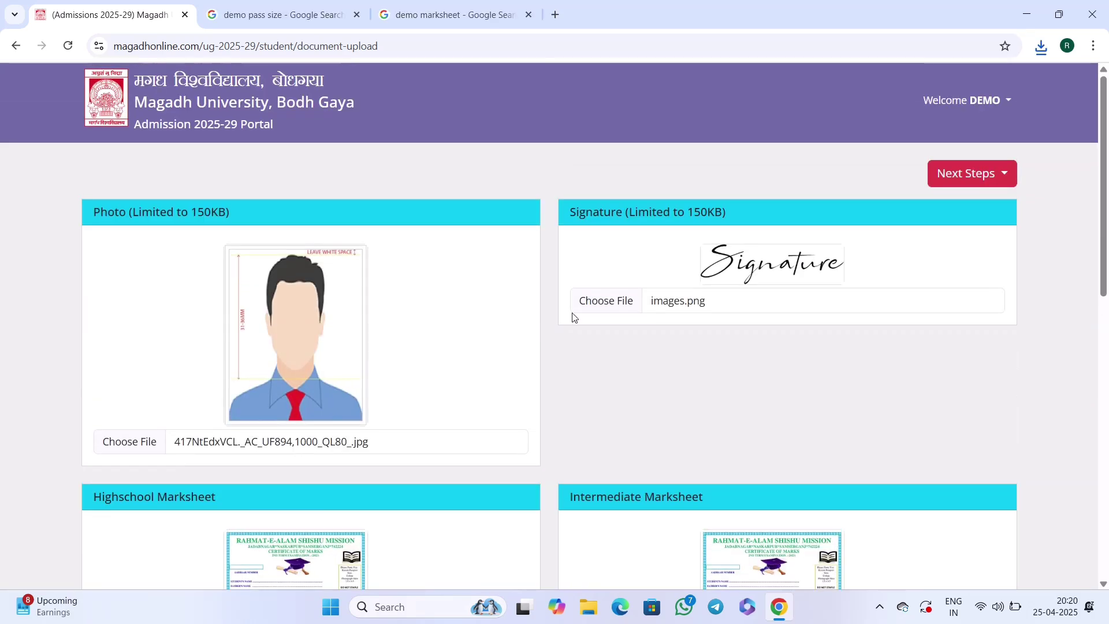
scroll(480, 314, down, 10)
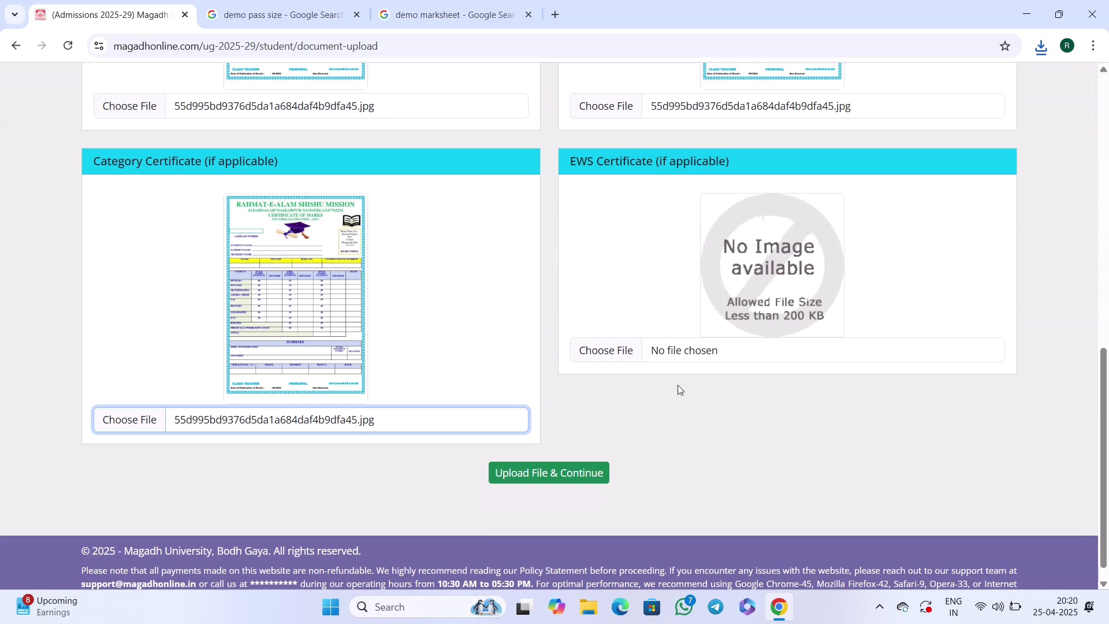
scroll(493, 352, up, 3)
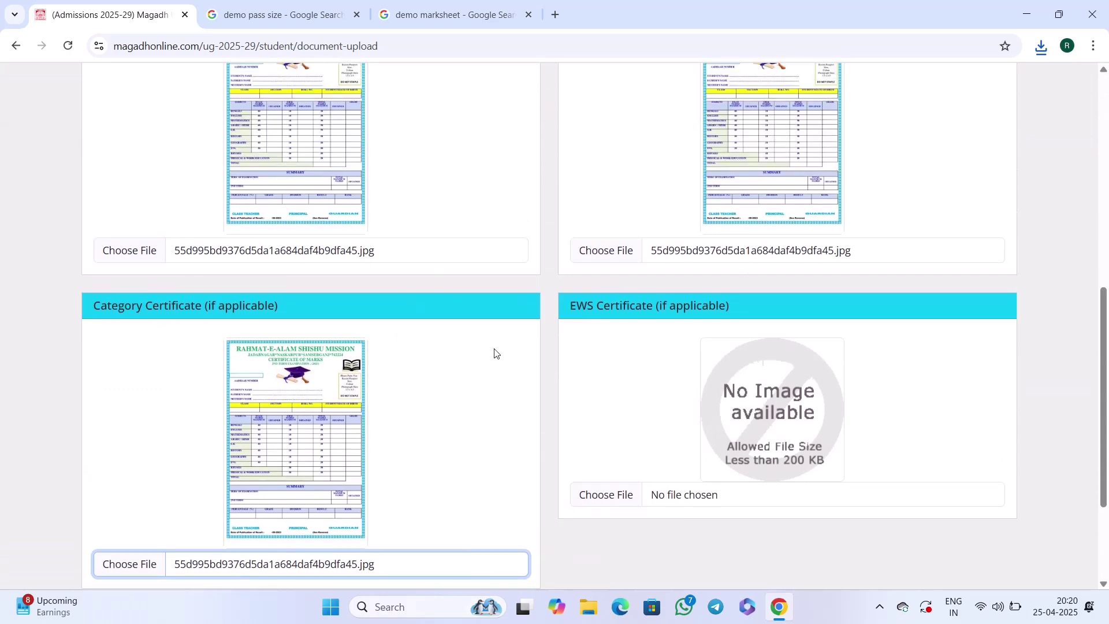
scroll(488, 340, down, 3)
scroll(748, 434, up, 7)
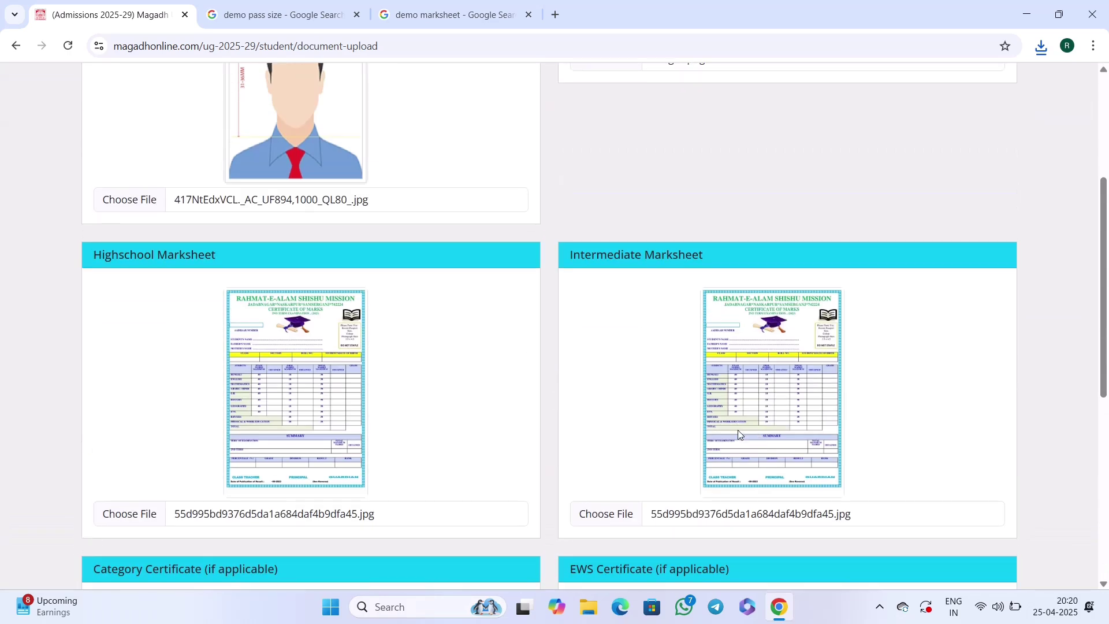
scroll(705, 453, down, 7)
scroll(670, 456, down, 1)
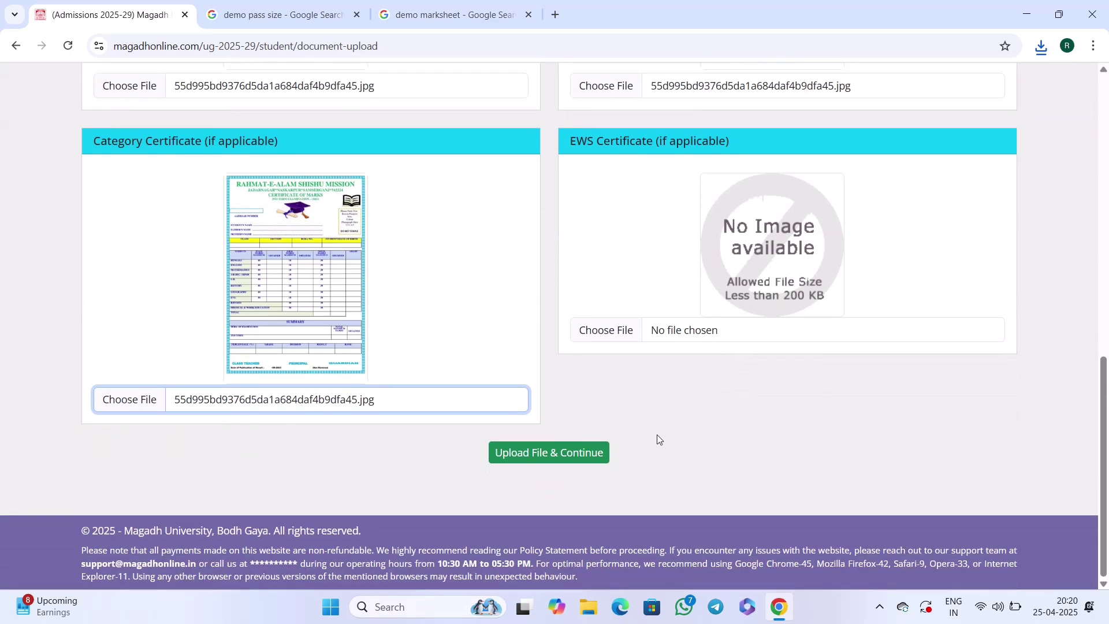
click(544, 459)
click(544, 458)
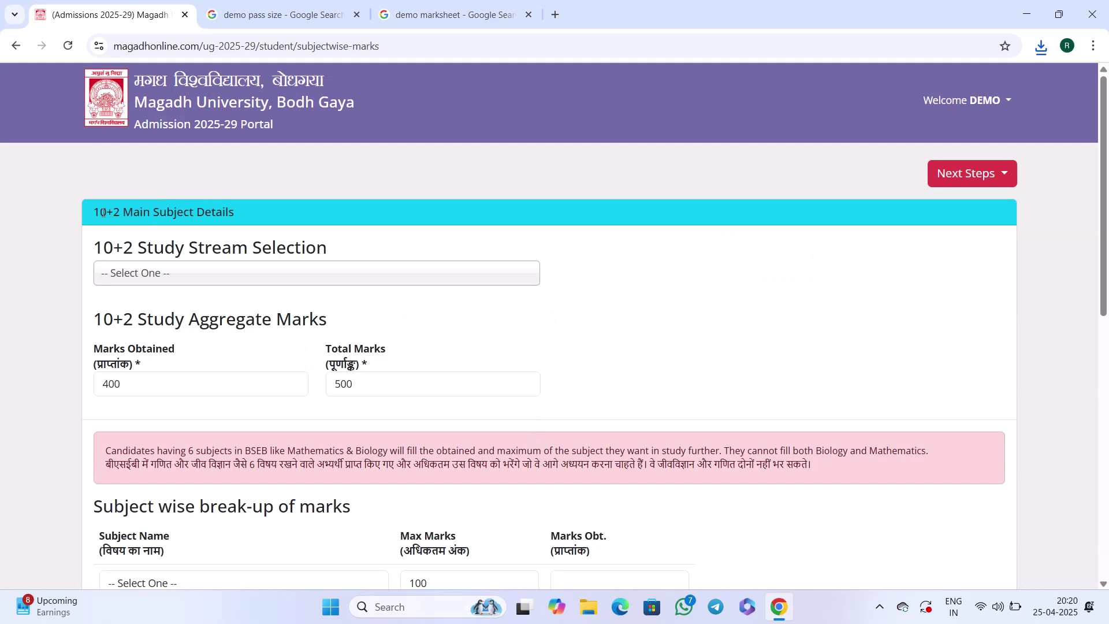
Set the 10+2 stream to Science.
drag(103, 213, 206, 214)
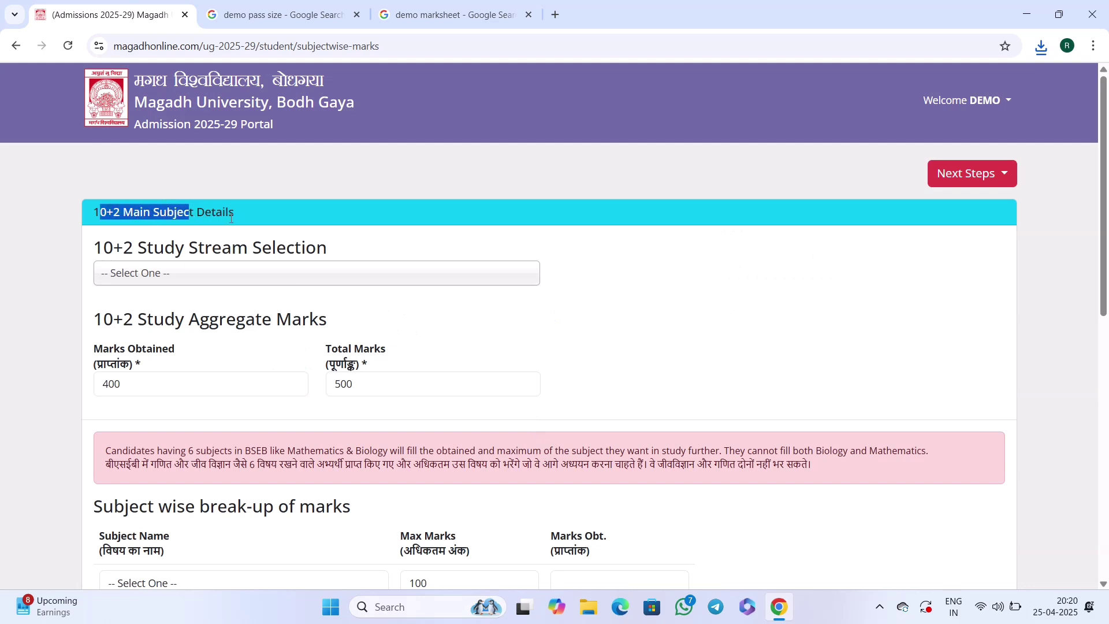
click(109, 215)
scroll(193, 226, down, 2)
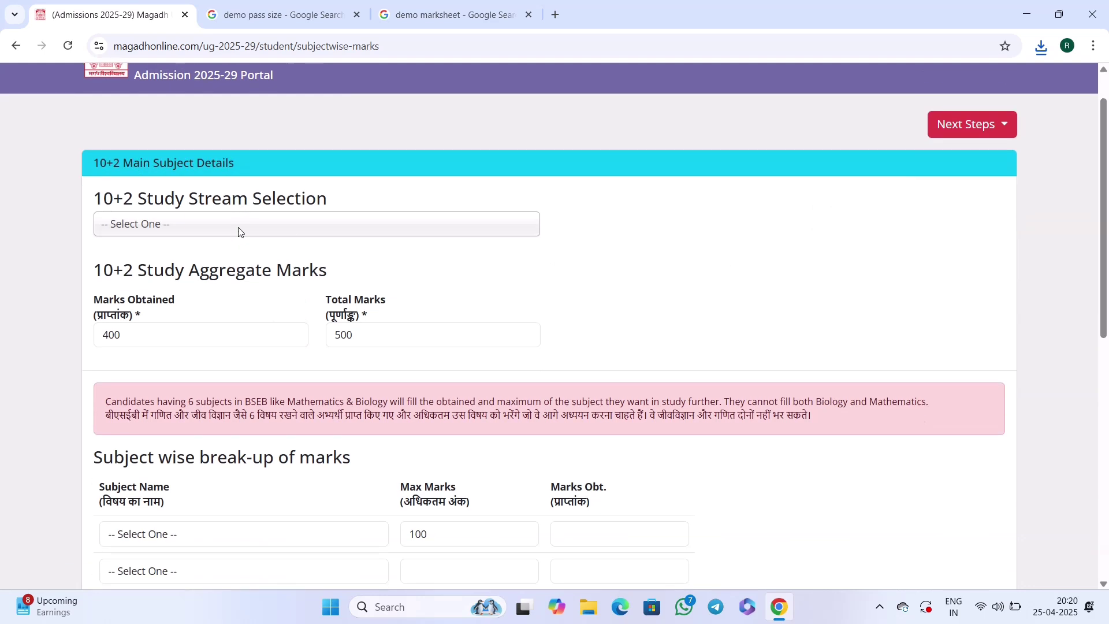
scroll(203, 214, up, 1)
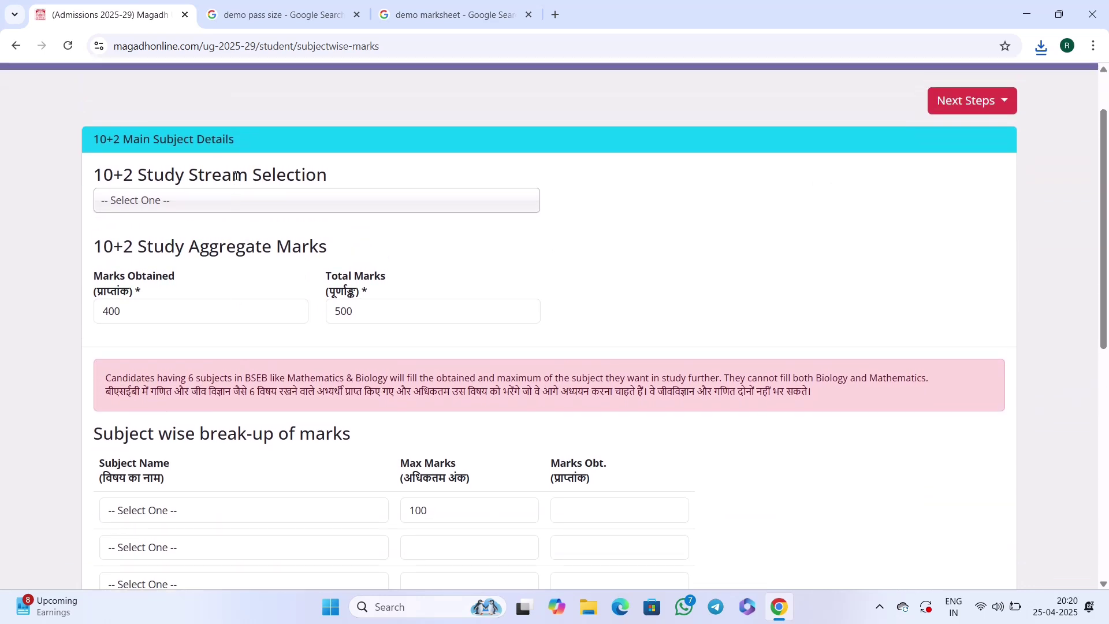
click(204, 206)
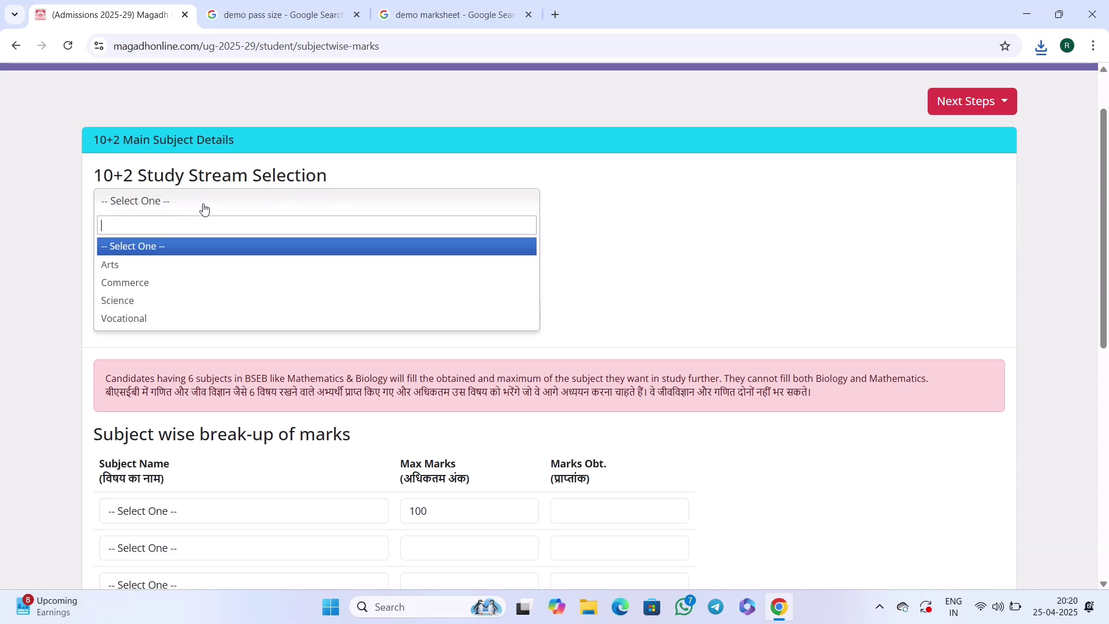
click(158, 302)
Check the aggregate marks: 400 obtained out of 500 total.
scroll(253, 279, down, 1)
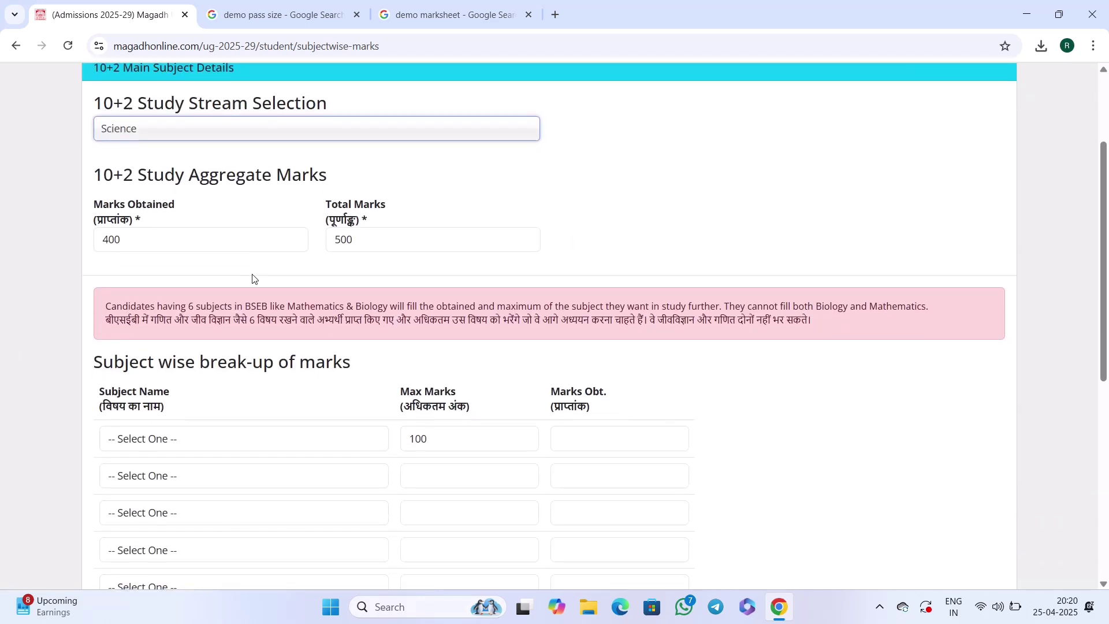
click(152, 240)
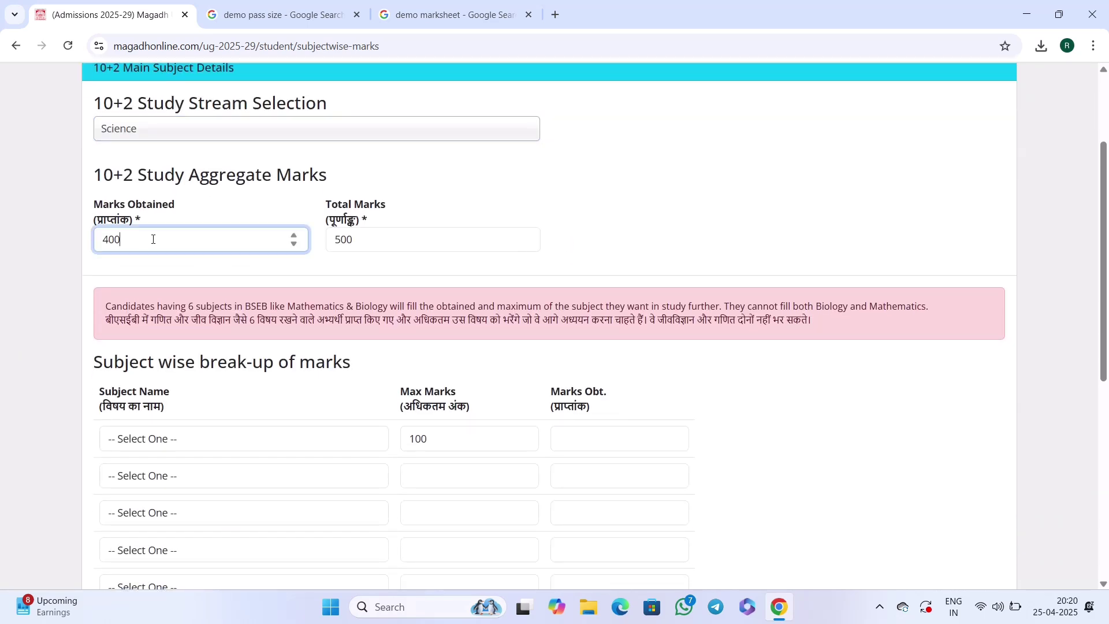
click(378, 242)
double_click(373, 245)
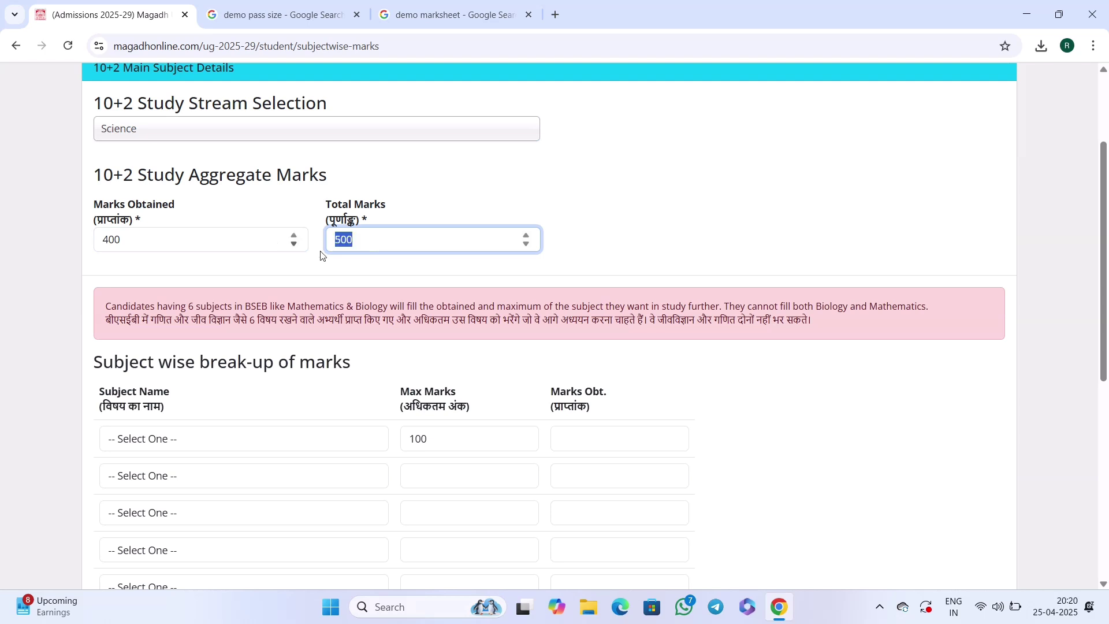
click(135, 249)
double_click(152, 248)
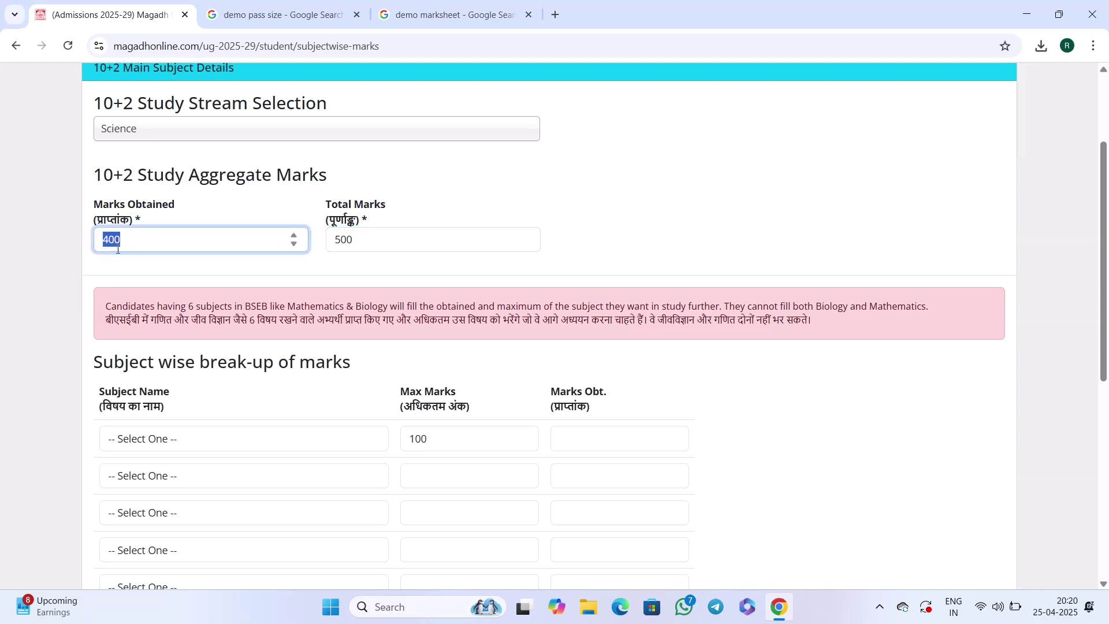
click(270, 282)
Set the first subject row to Hindi and enter its marks obtained.
scroll(284, 288, down, 2)
scroll(664, 289, down, 2)
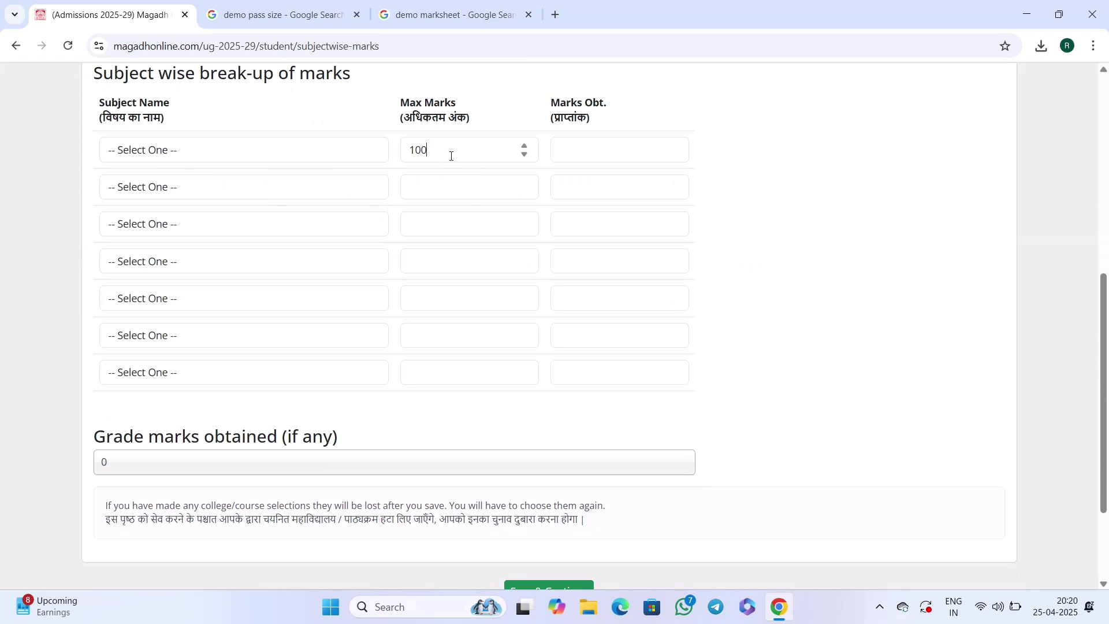
click(450, 154)
click(208, 152)
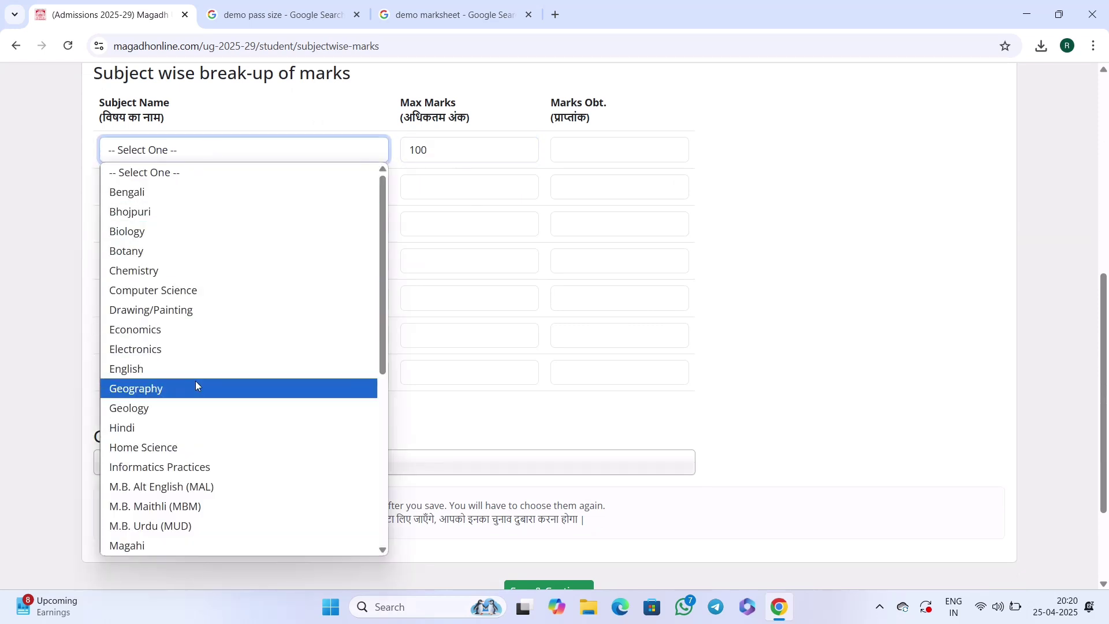
click(778, 300)
scroll(254, 248, up, 5)
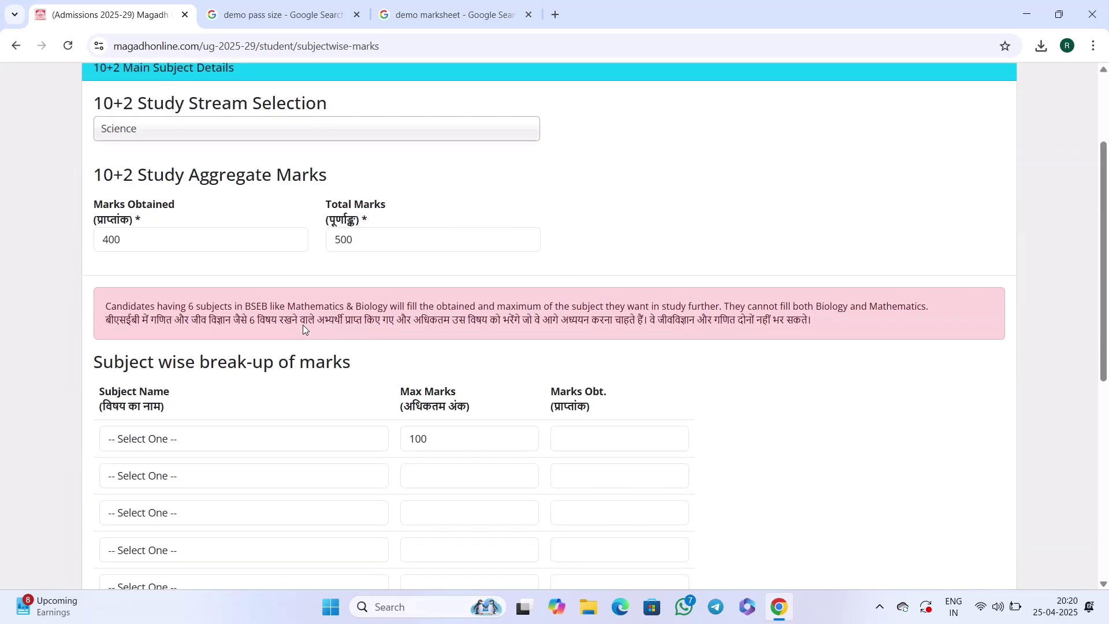
scroll(297, 315, down, 4)
click(154, 222)
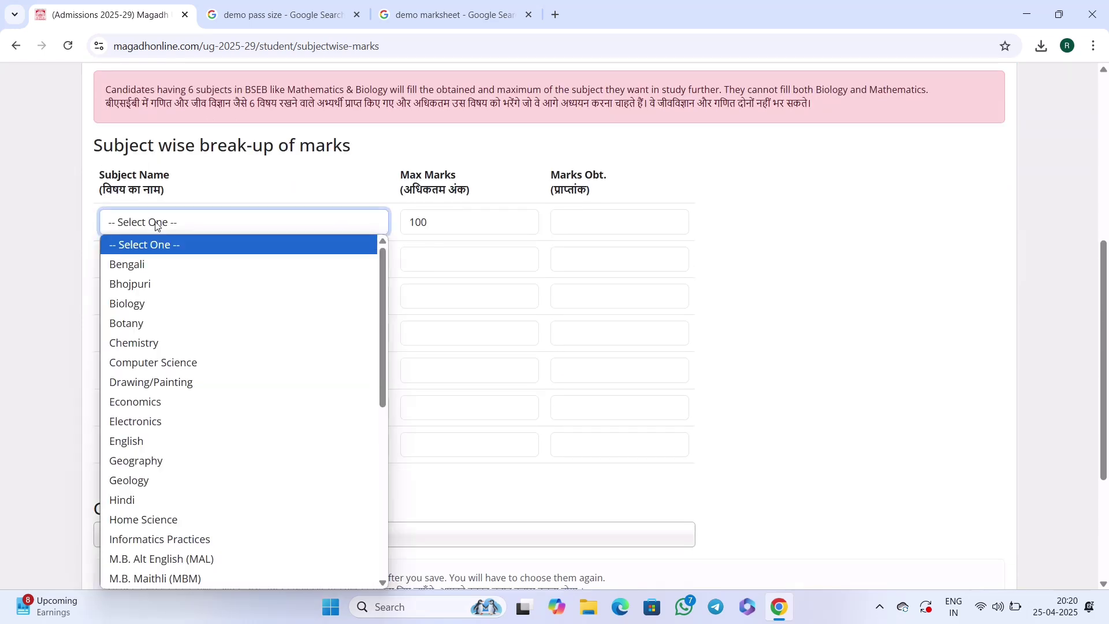
click(148, 501)
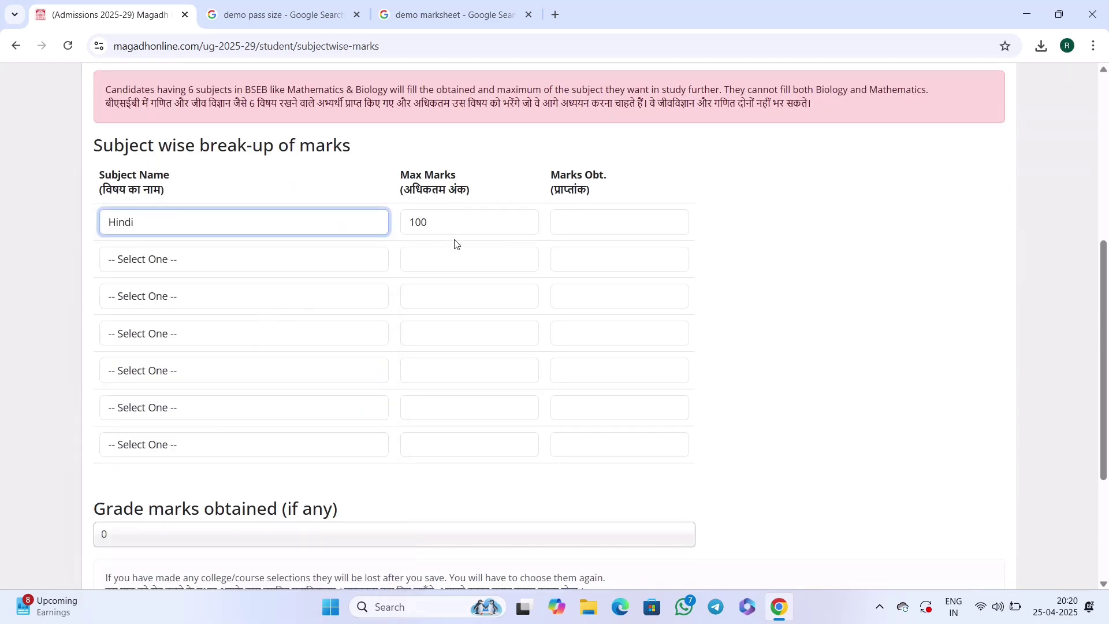
click(584, 220)
text(5)
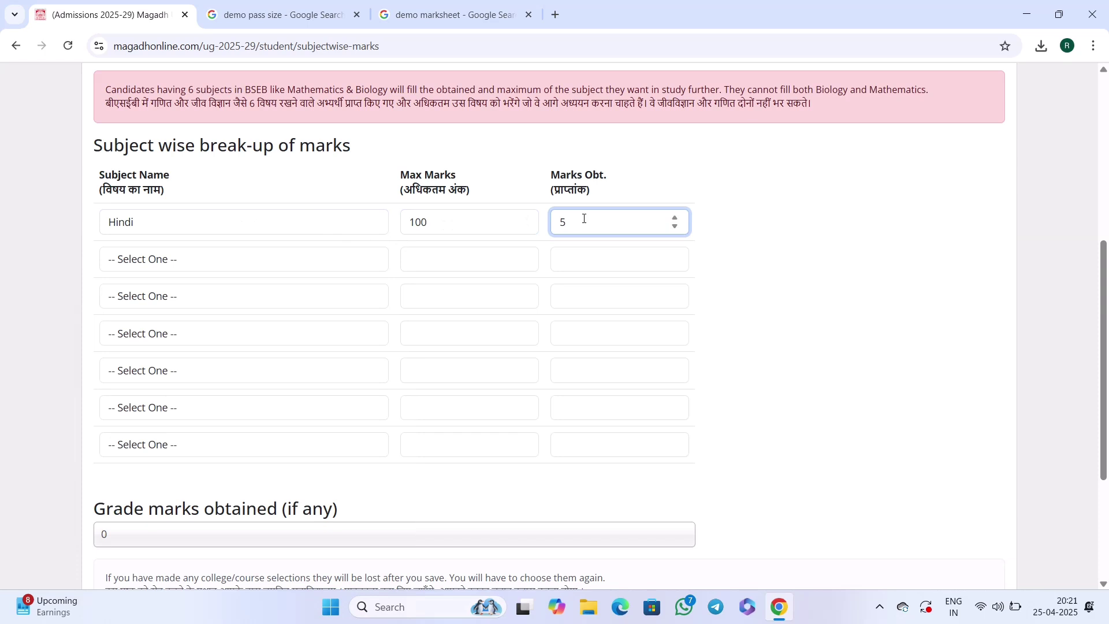
text(0)
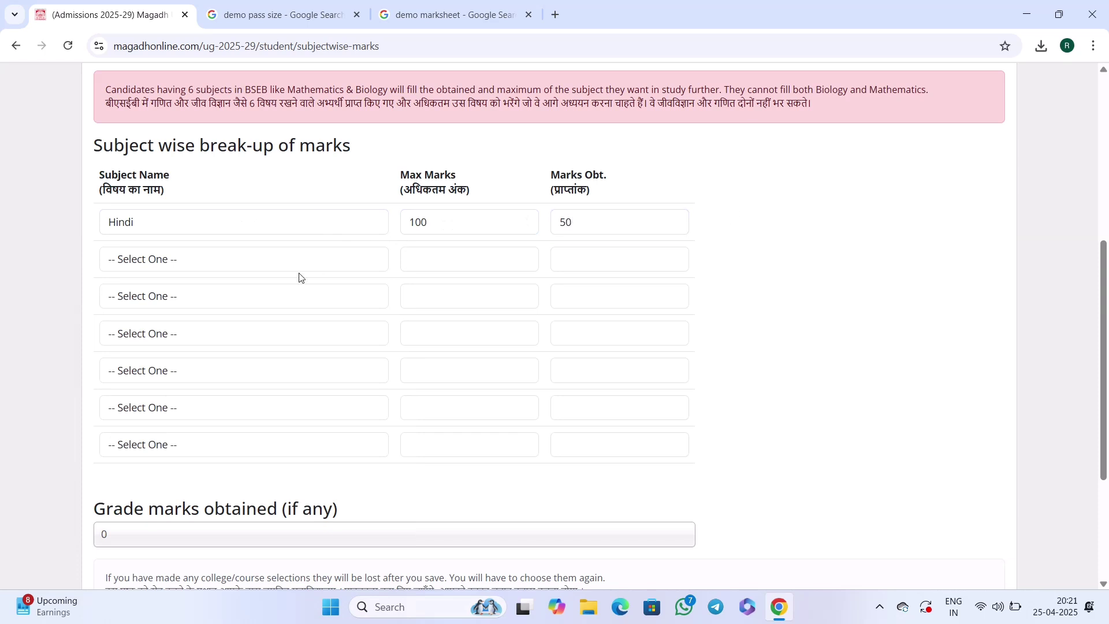
Add English and Chemistry as the second and third subjects with their marks obtained.
click(259, 261)
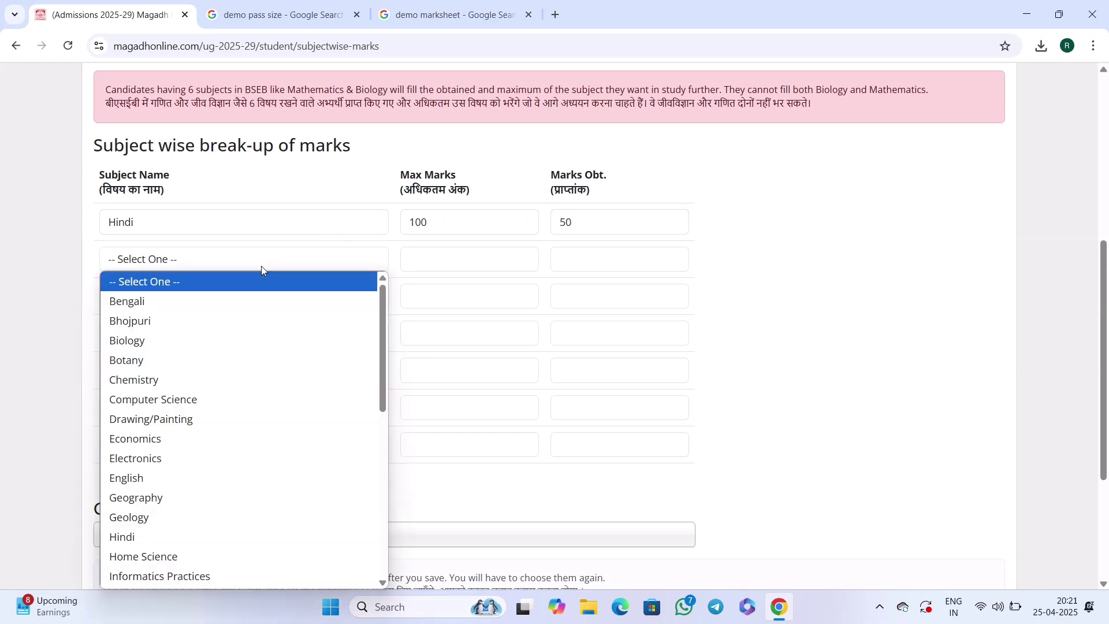
click(172, 475)
drag(433, 266, 464, 259)
click(575, 259)
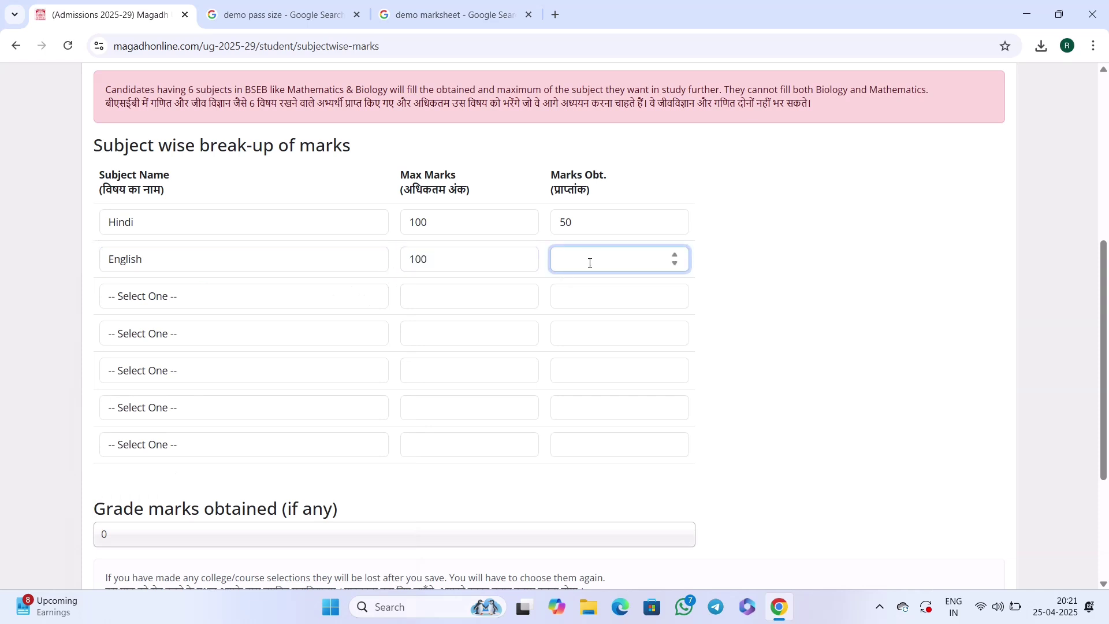
text(74)
click(809, 309)
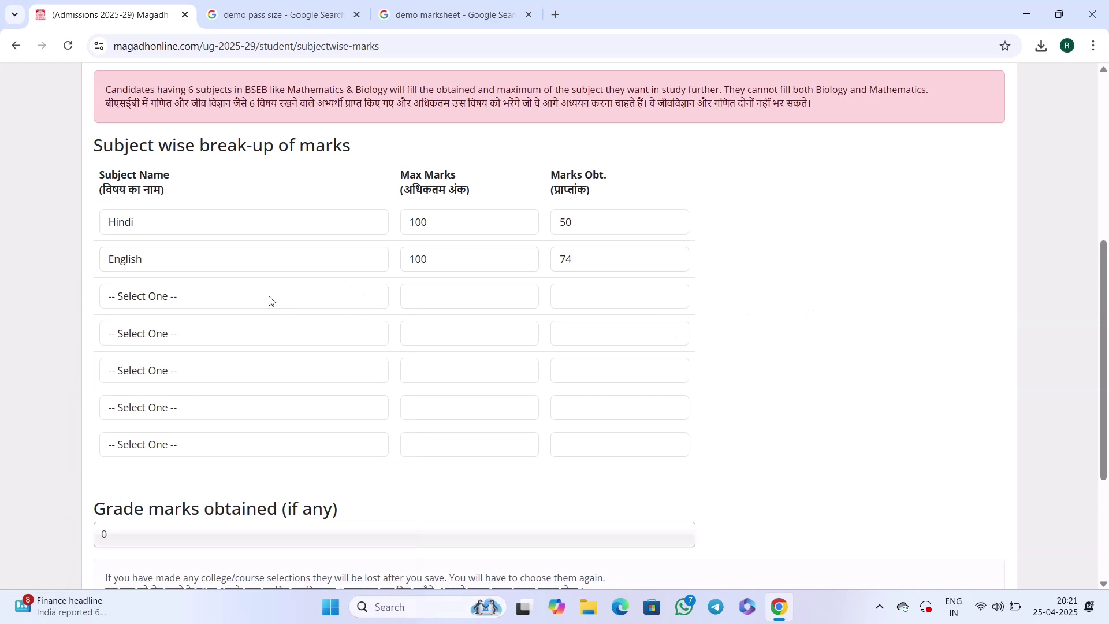
click(225, 306)
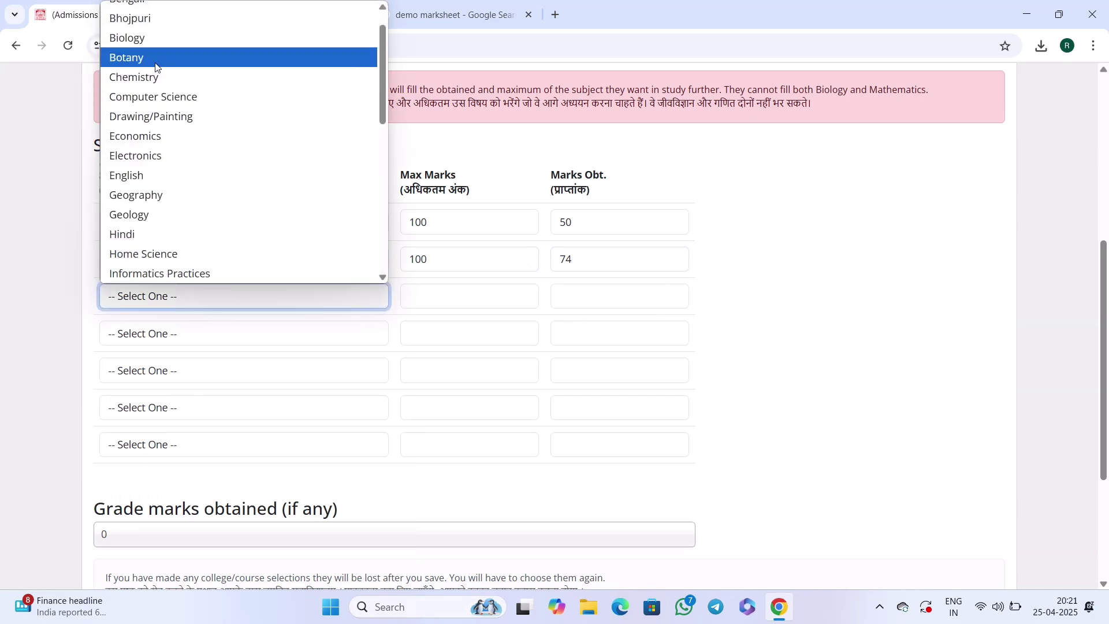
click(138, 77)
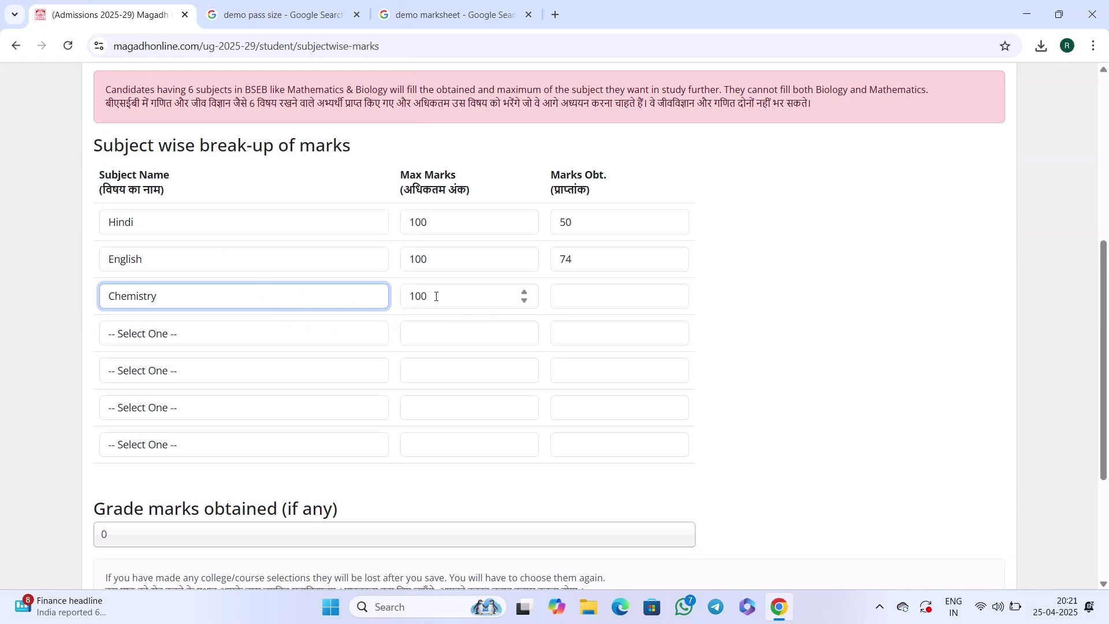
key(Tab)
key(Tab)
text(75)
click(803, 317)
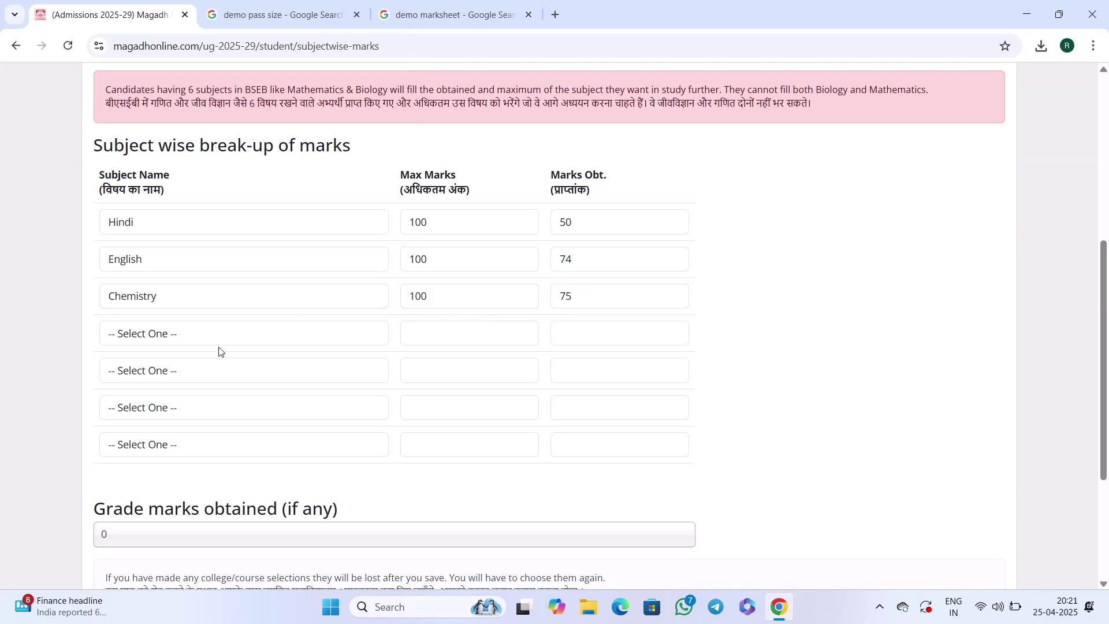
Fill in the Physics row and save the subject marks.
click(185, 338)
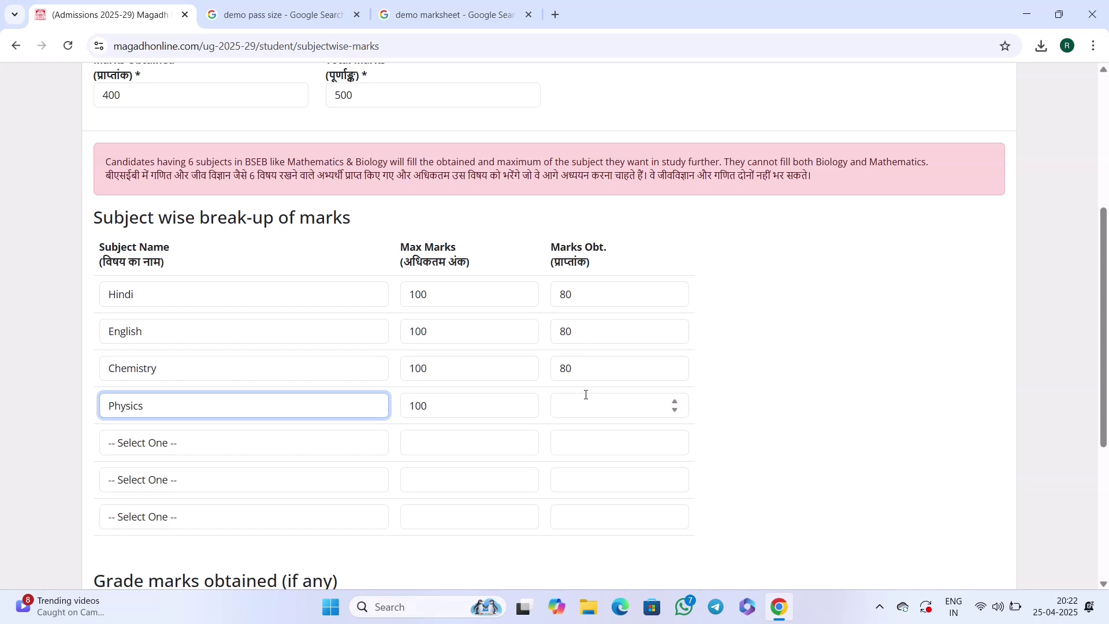
click(588, 397)
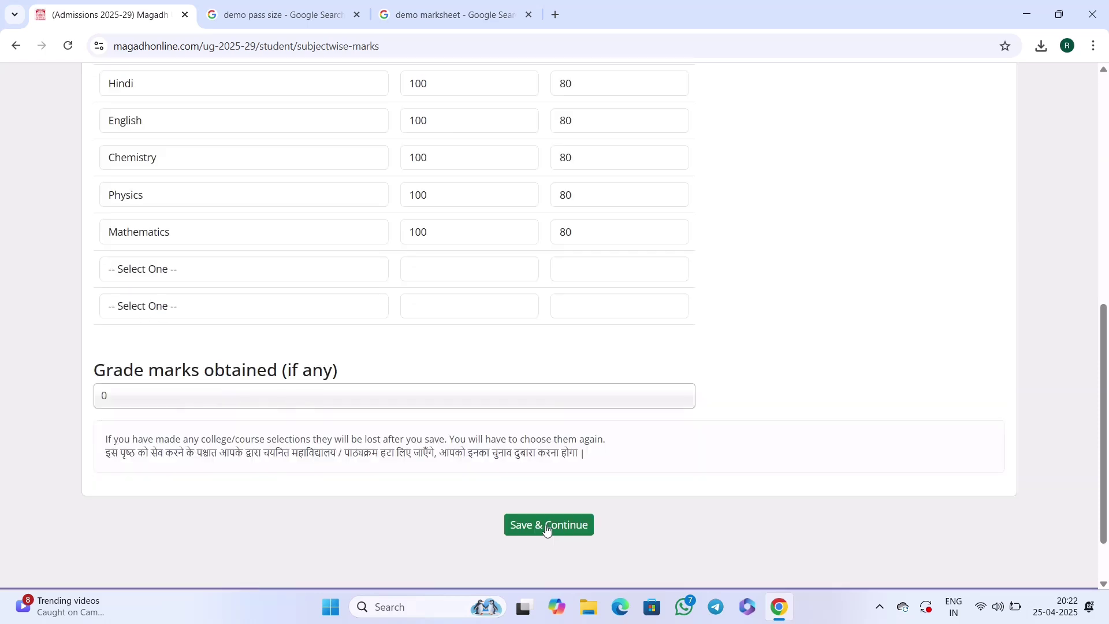
click(547, 525)
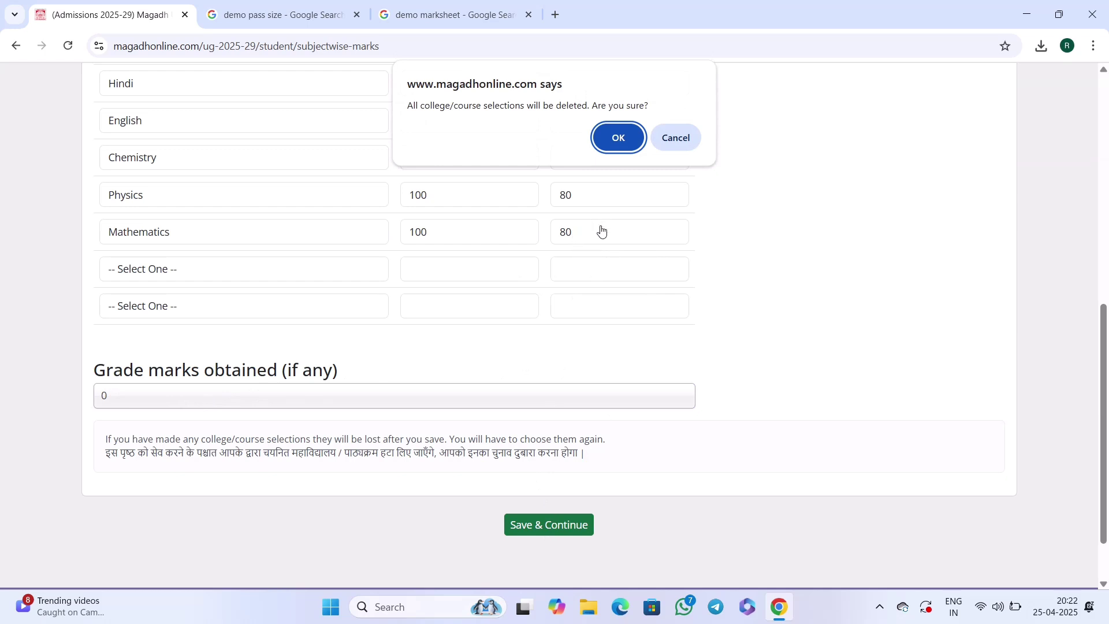
Confirm the save prompt and save the educational details to reach course selection.
click(617, 138)
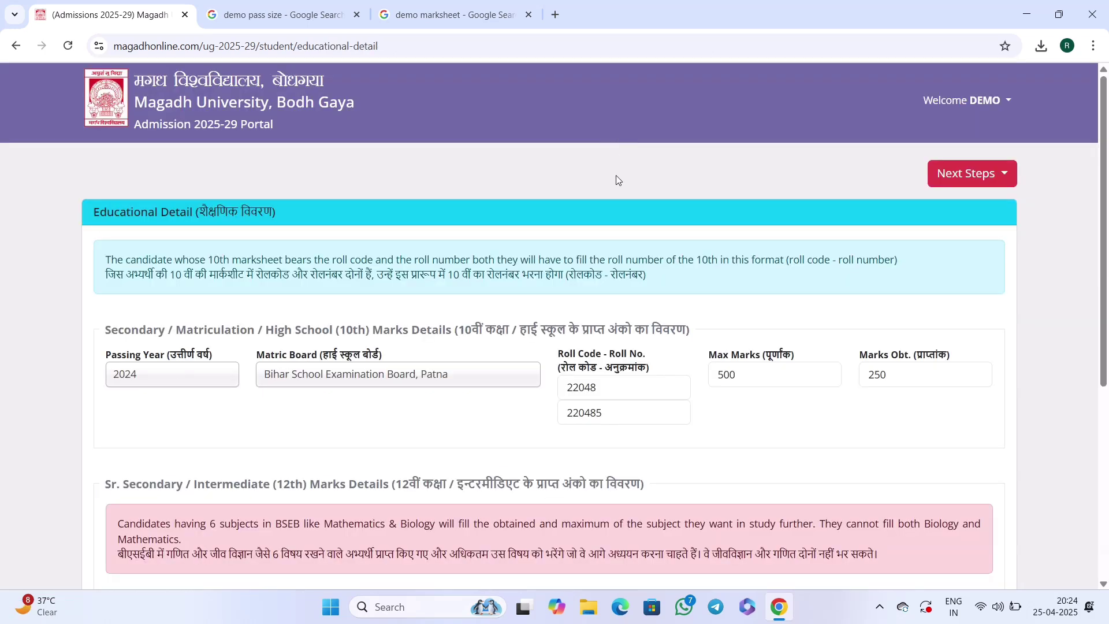
scroll(616, 179, down, 5)
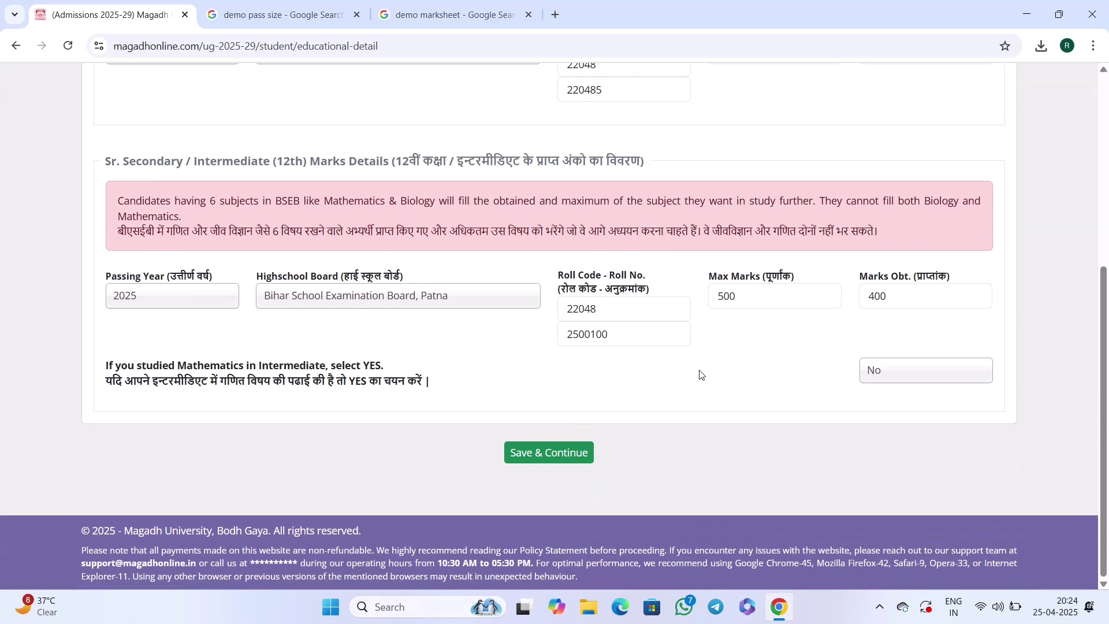
click(558, 490)
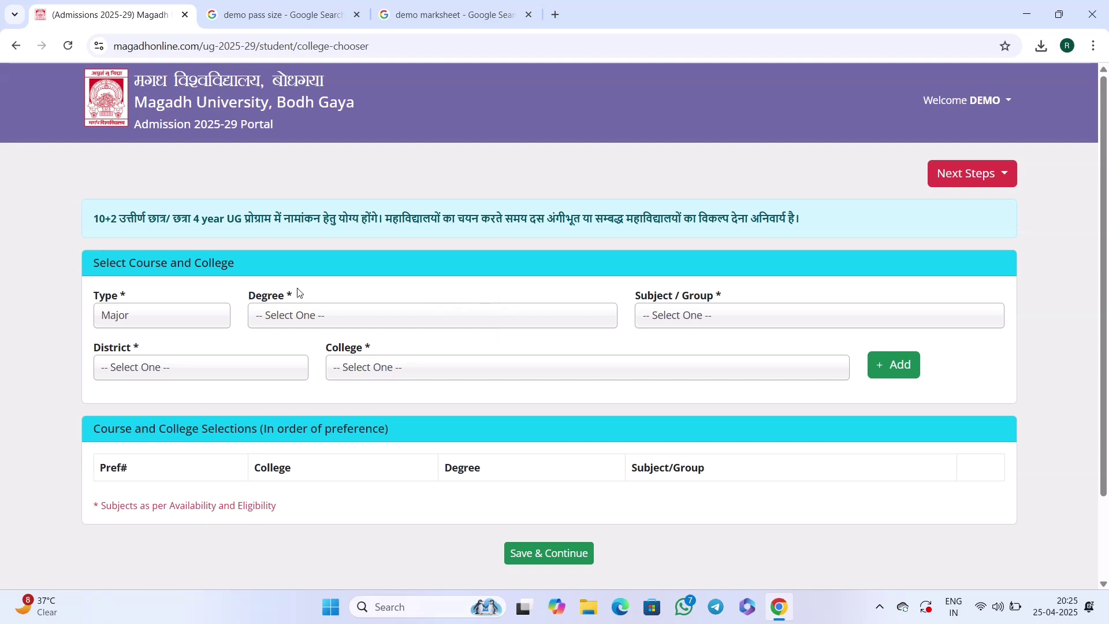
Choose B.A.(Social Science) as the degree.
drag(121, 265, 209, 267)
click(171, 323)
click(262, 324)
click(271, 324)
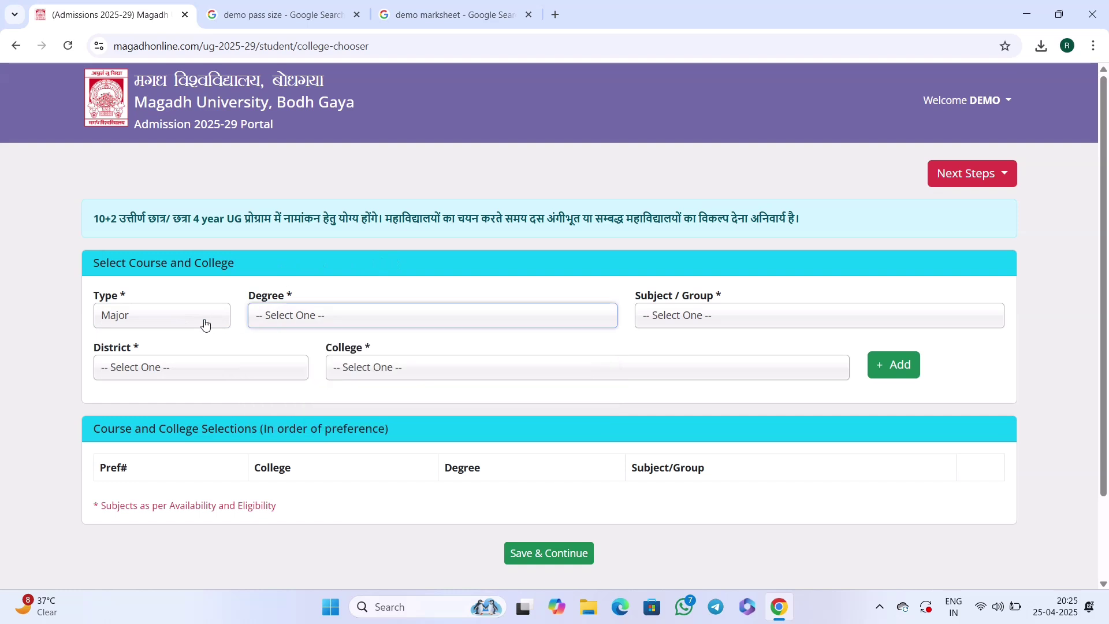
click(203, 321)
click(169, 314)
click(134, 318)
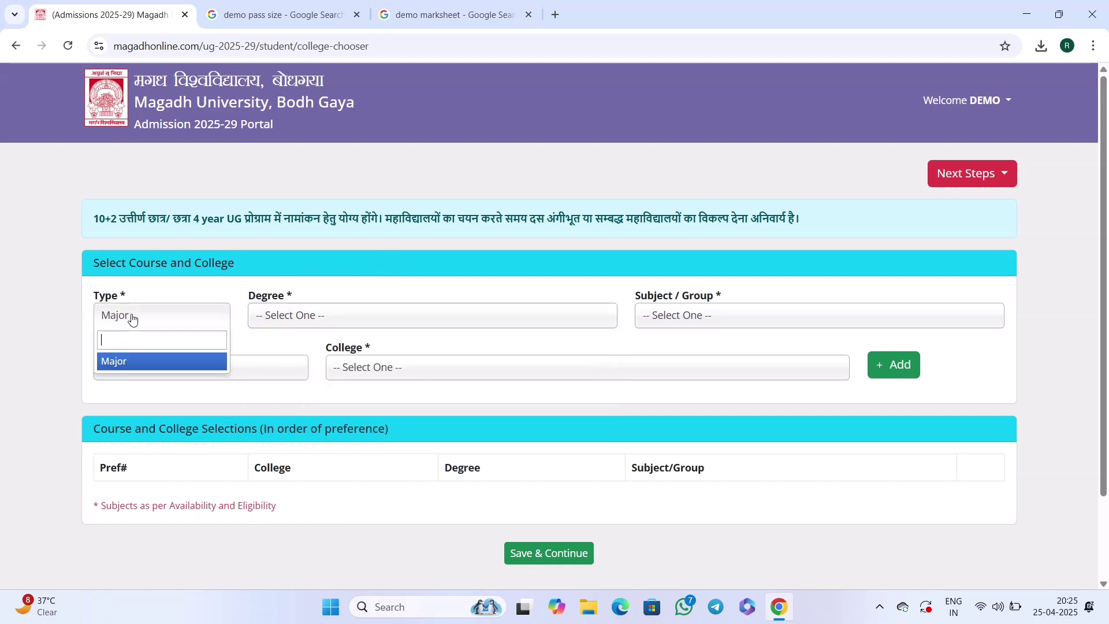
click(310, 315)
click(310, 315)
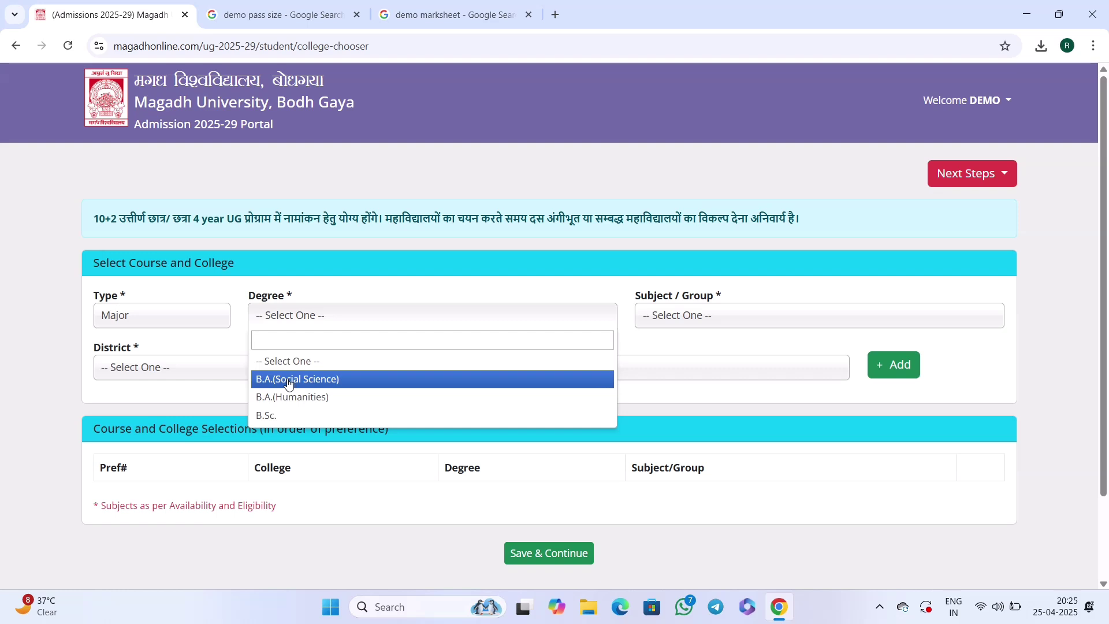
click(290, 384)
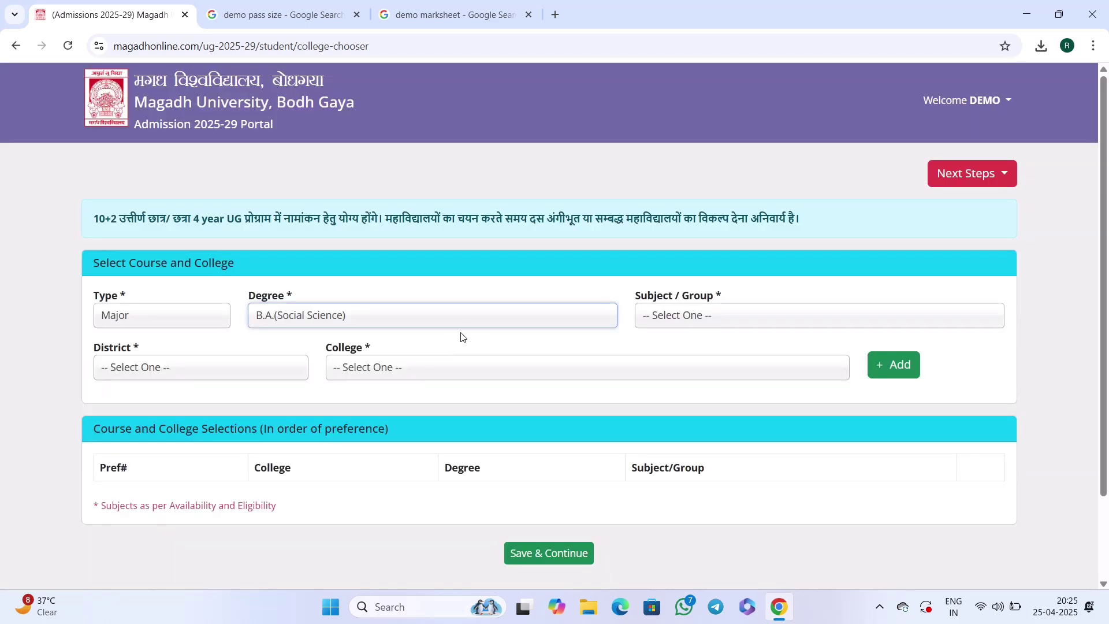
Select Geography as subject group, Gaya as district, and [105] Gaya College, Gaya.
click(667, 317)
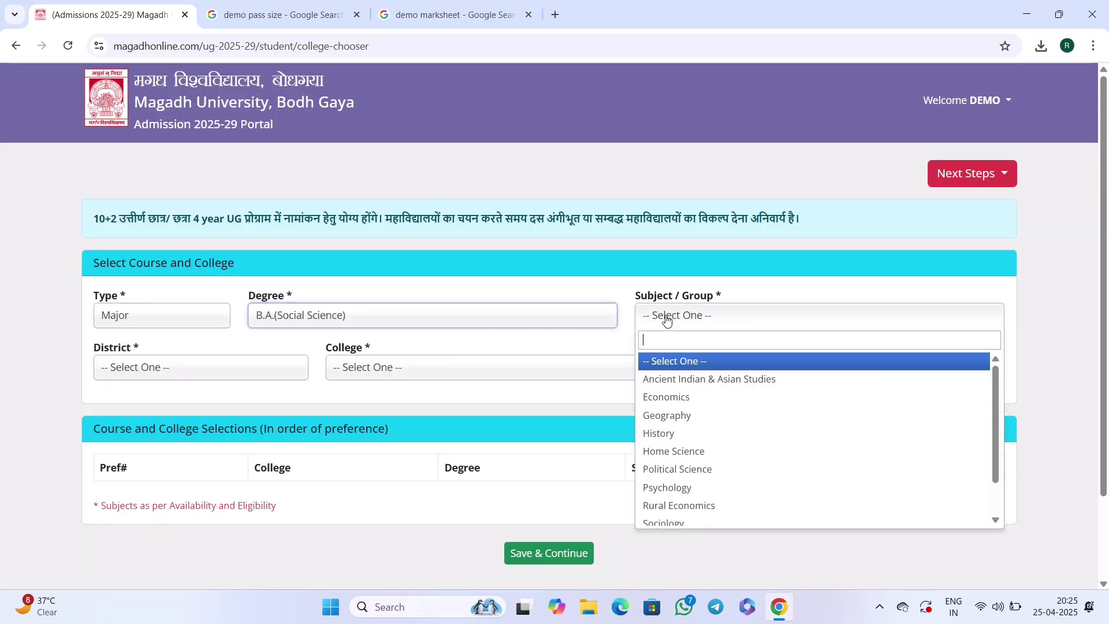
click(679, 421)
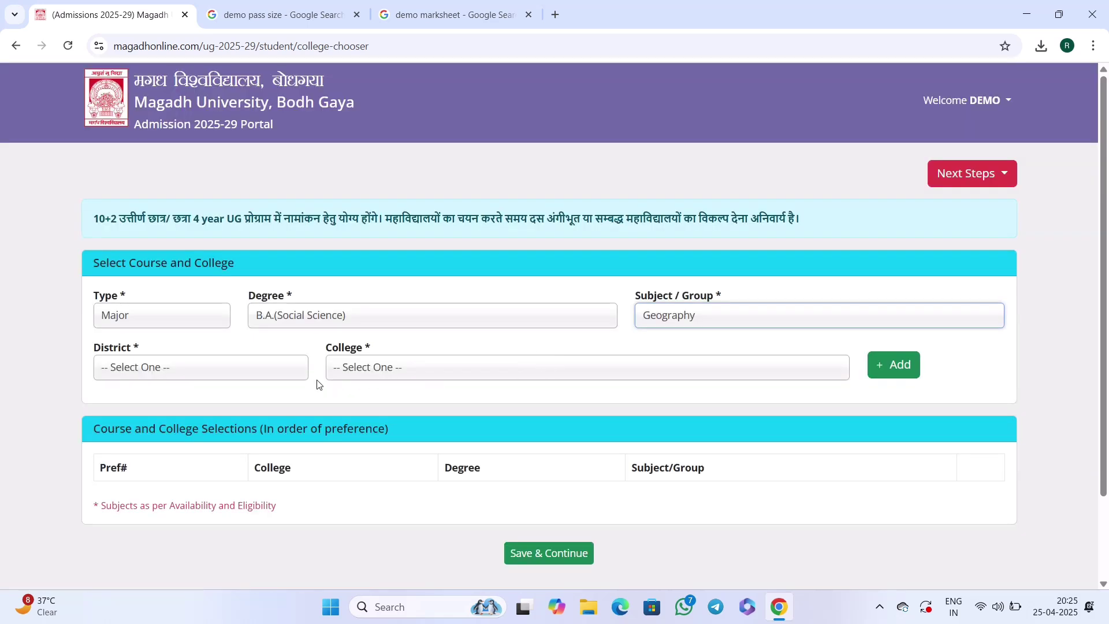
click(275, 368)
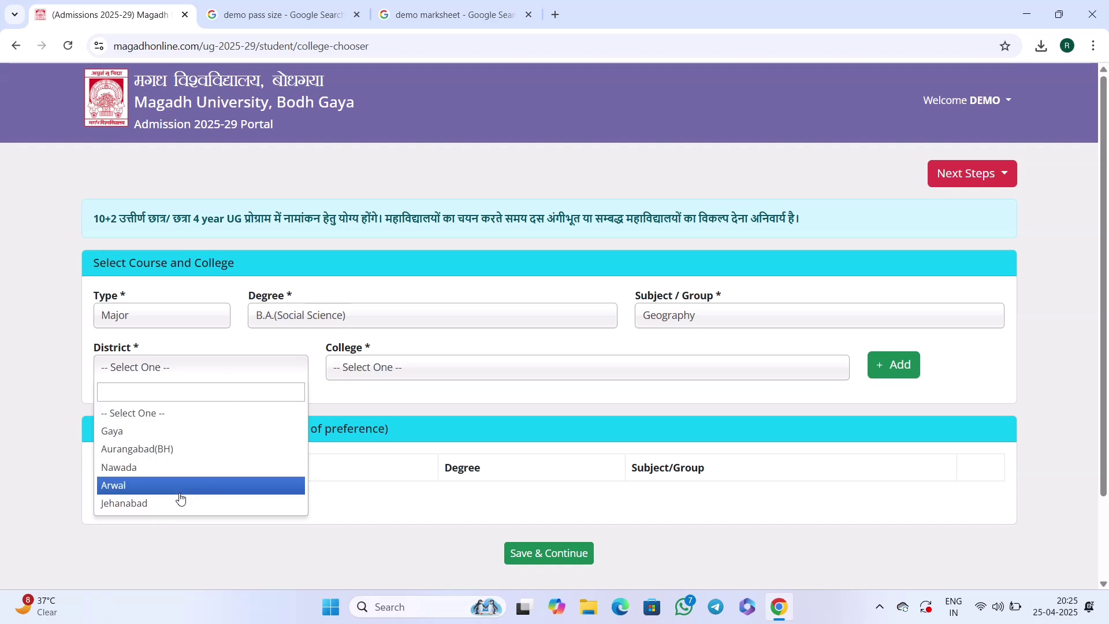
click(156, 438)
click(372, 372)
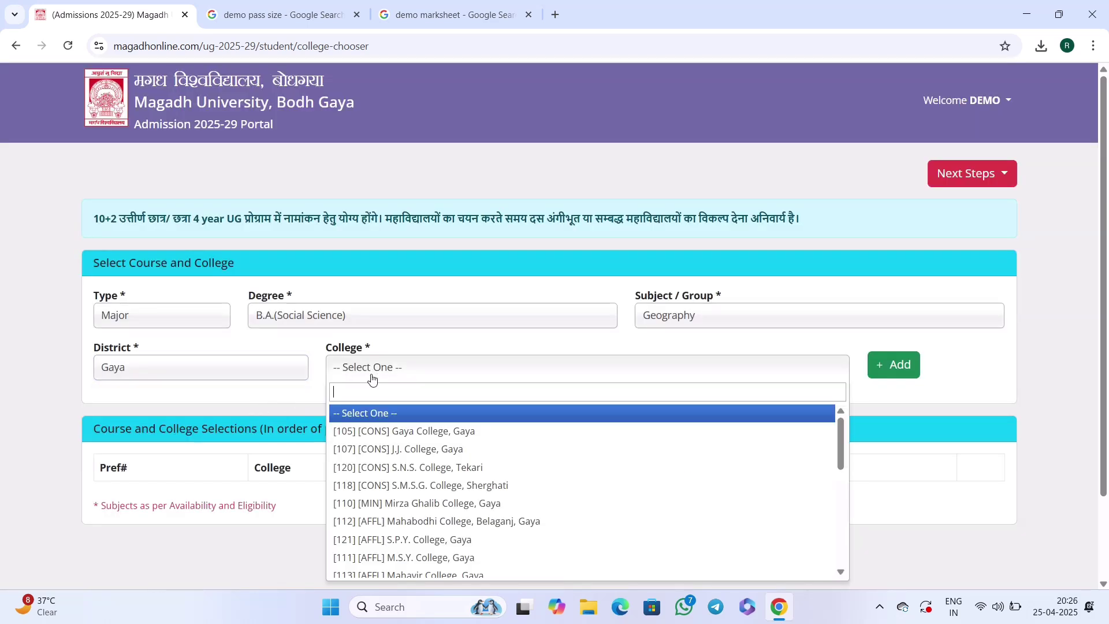
scroll(433, 456, down, 3)
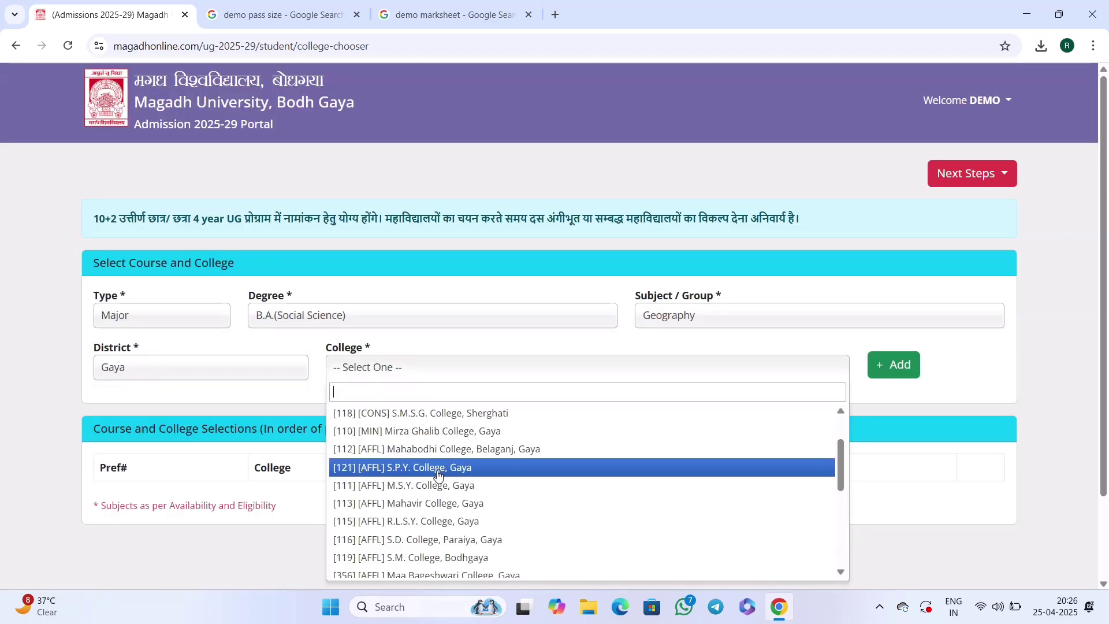
scroll(450, 474, up, 3)
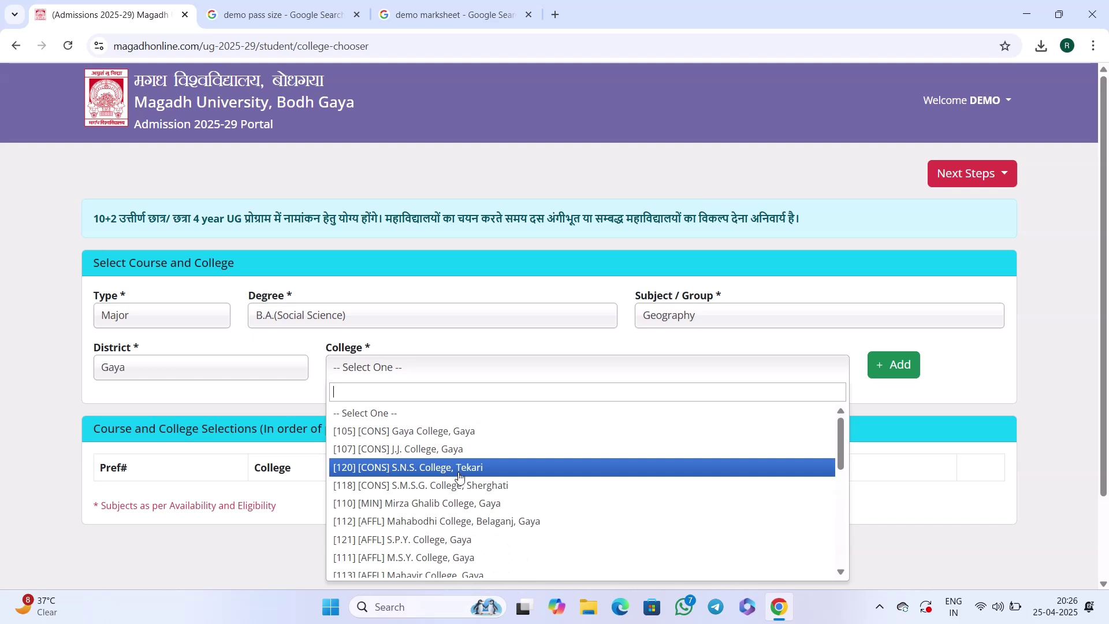
scroll(457, 462, down, 3)
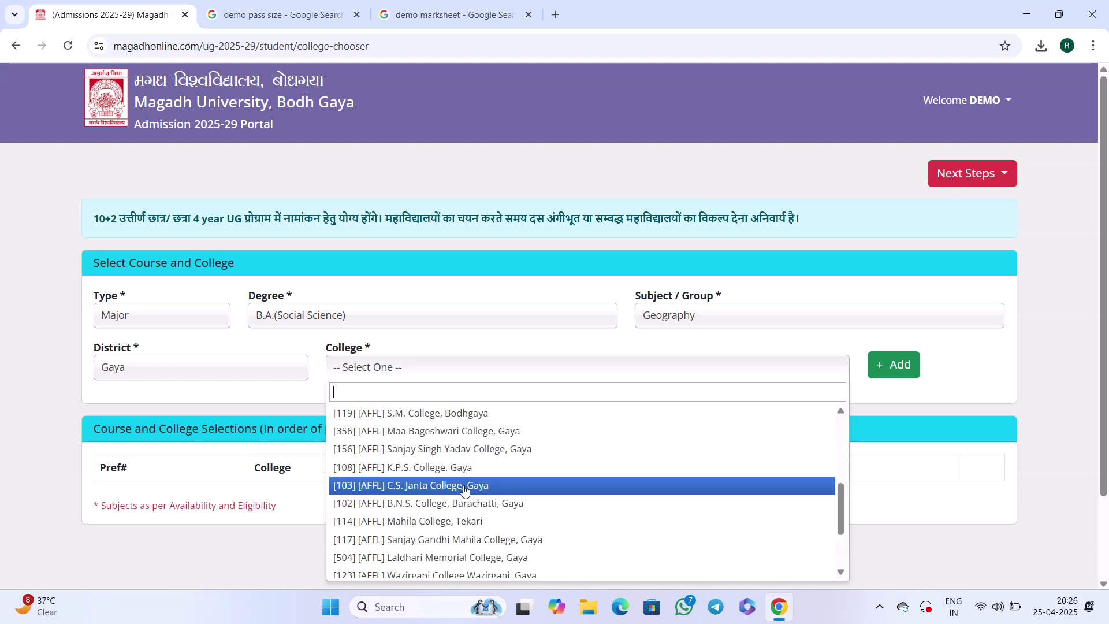
scroll(481, 474, up, 3)
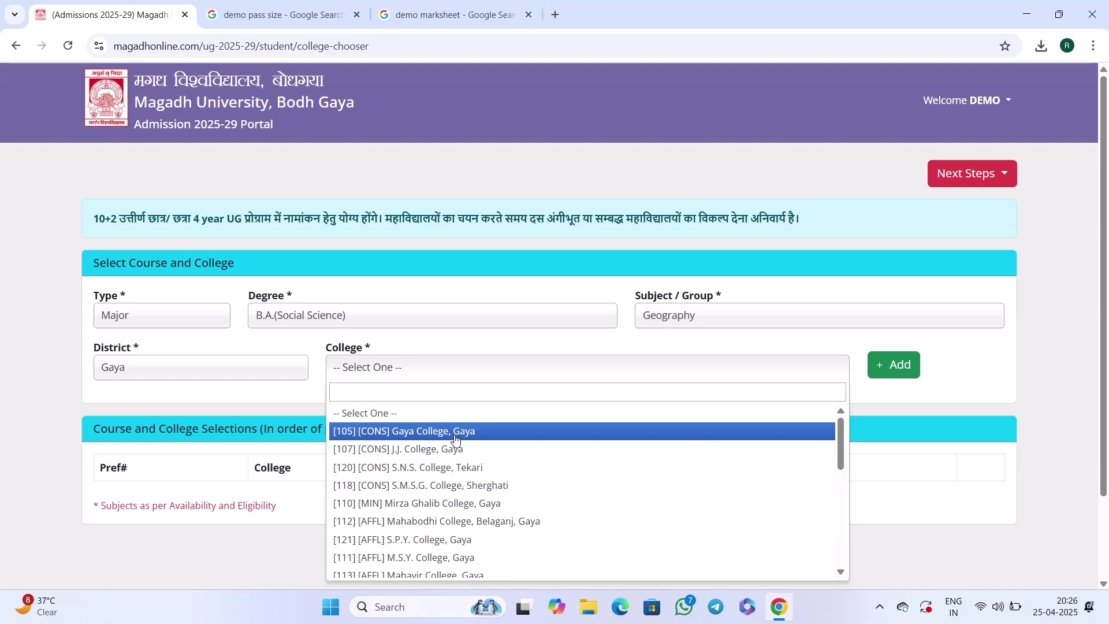
click(457, 438)
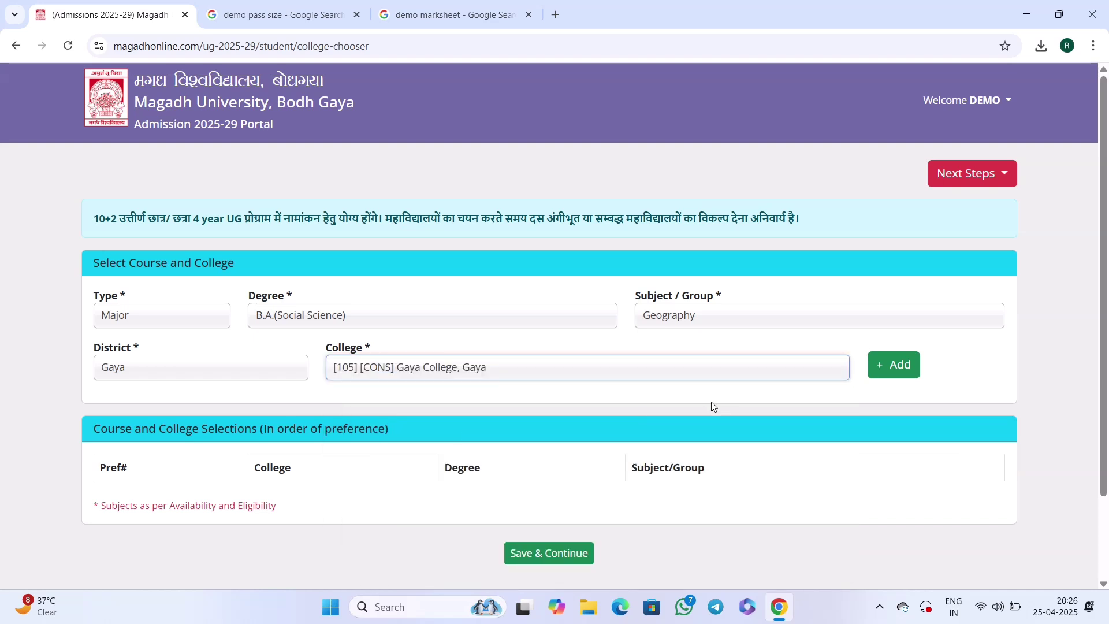
Add Gaya College and J.J. College, Gaya as preferences, then pick S.S. College, Jehanabad.
click(890, 371)
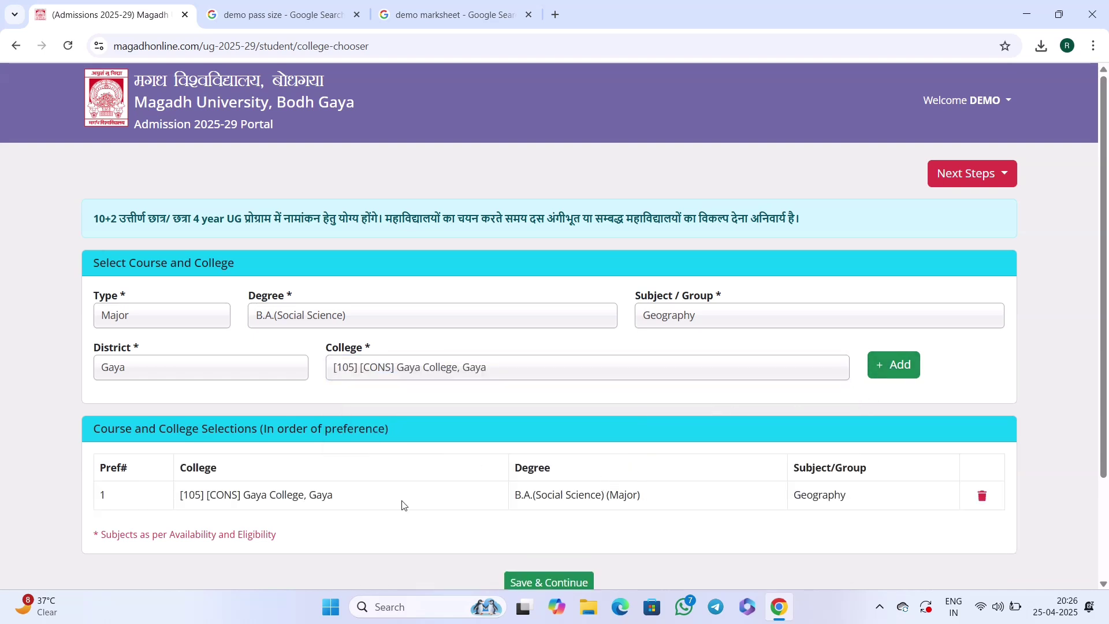
click(358, 374)
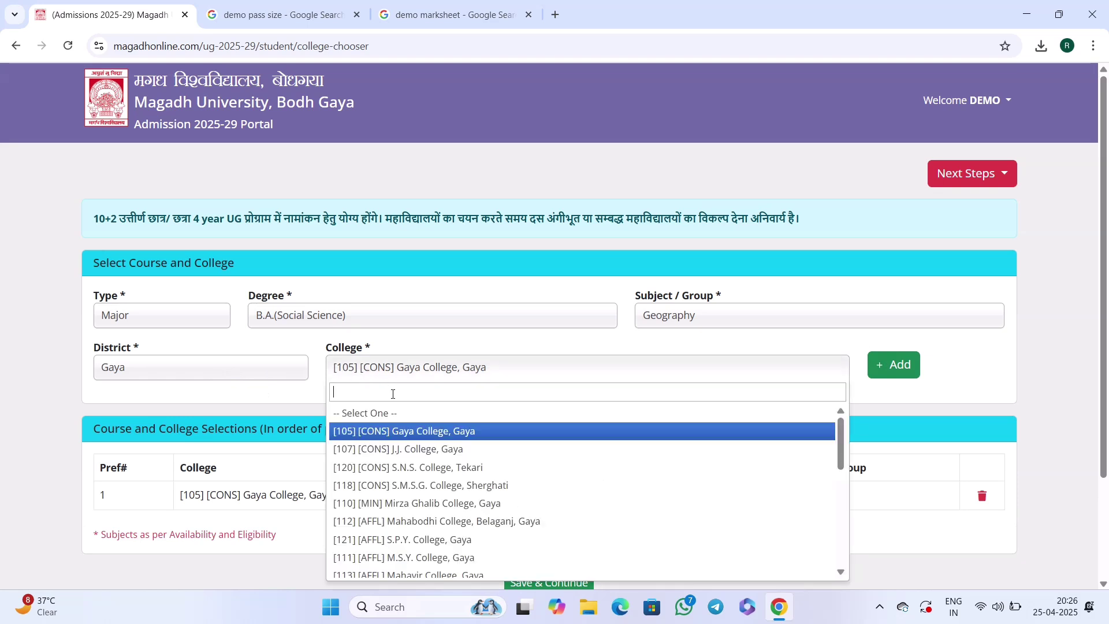
click(427, 451)
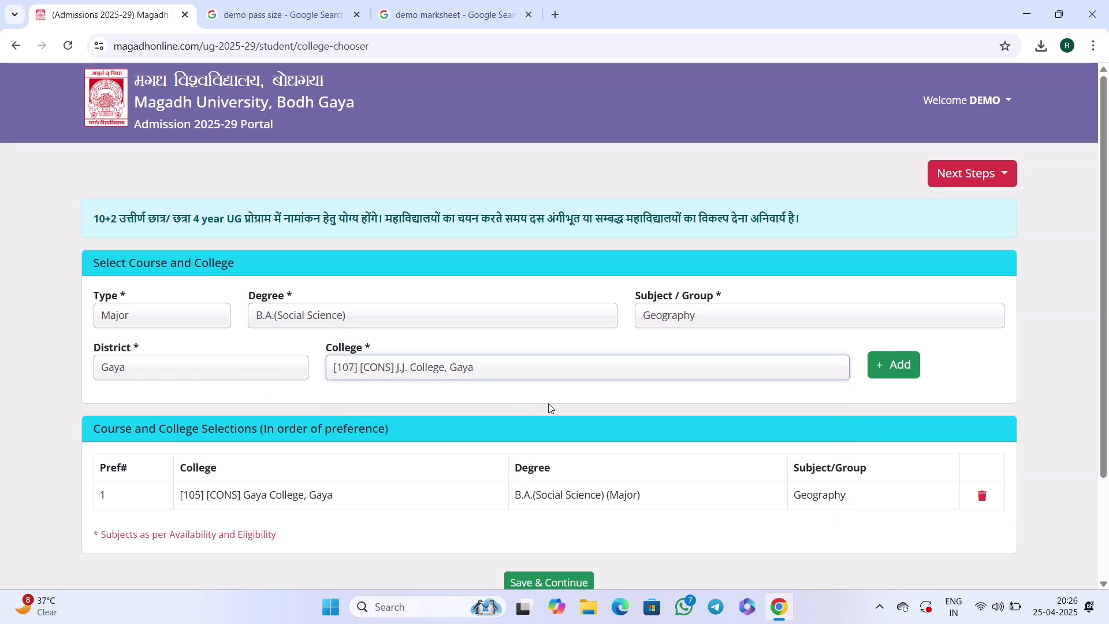
click(894, 366)
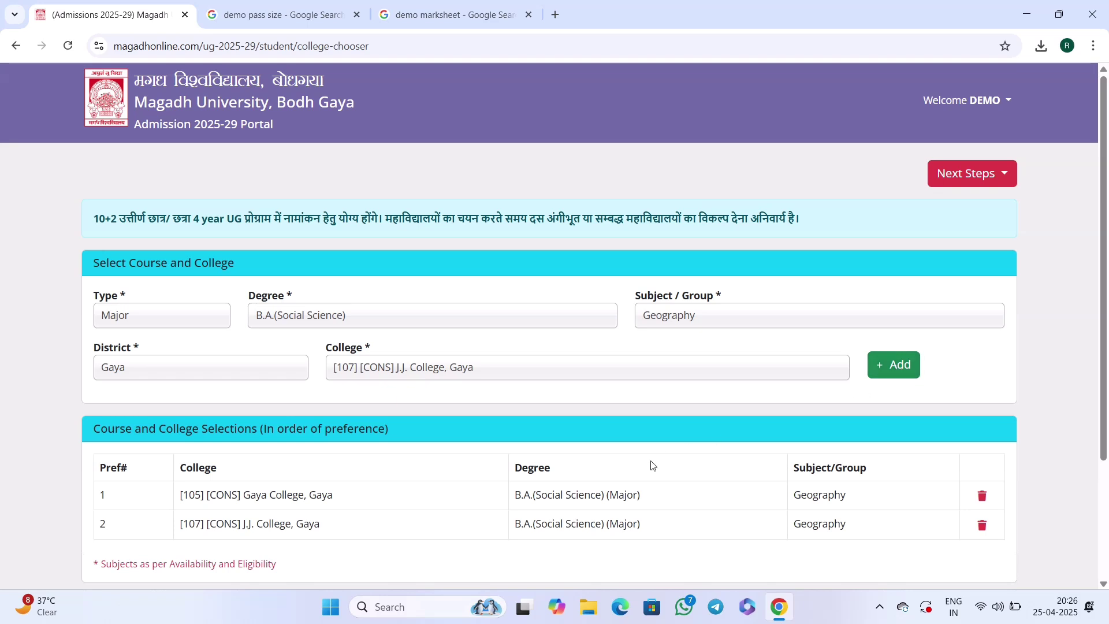
scroll(651, 466, down, 1)
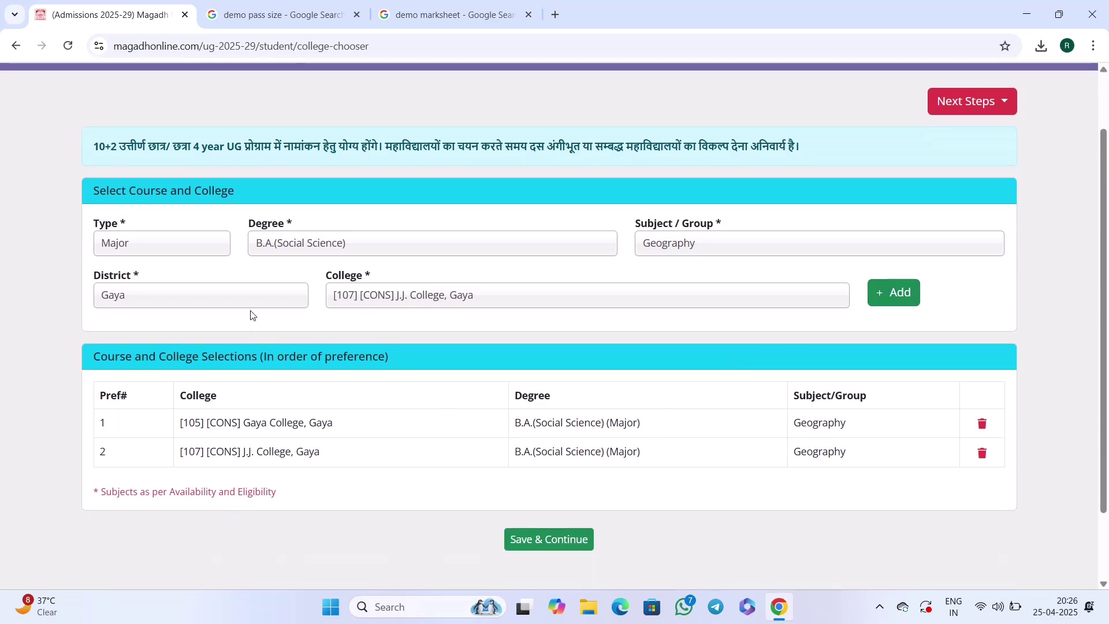
click(194, 298)
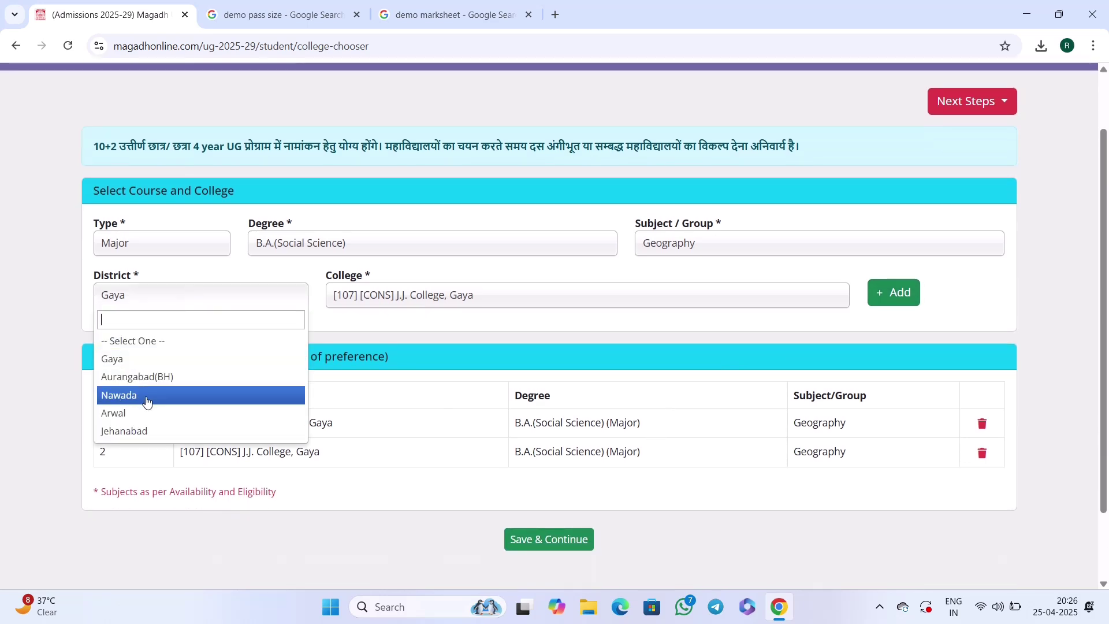
click(152, 432)
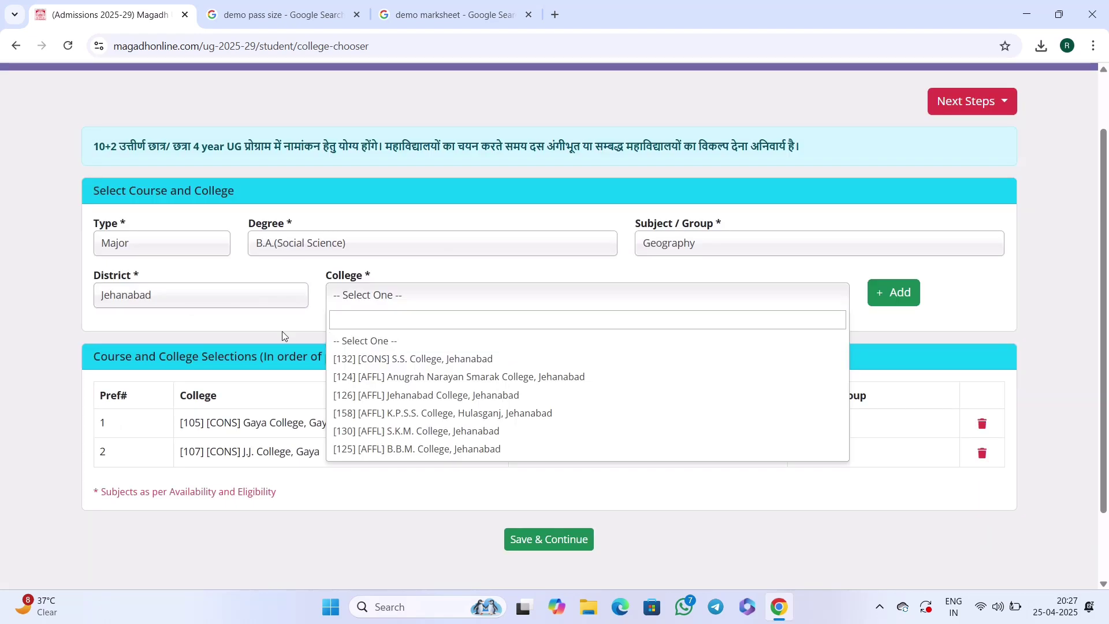
click(365, 307)
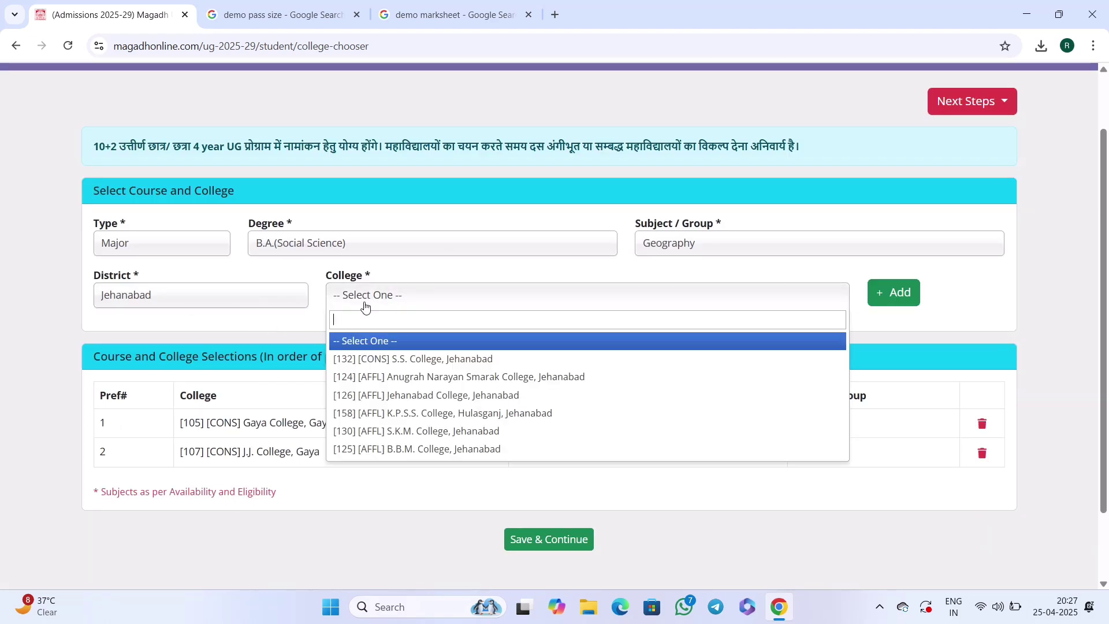
click(420, 367)
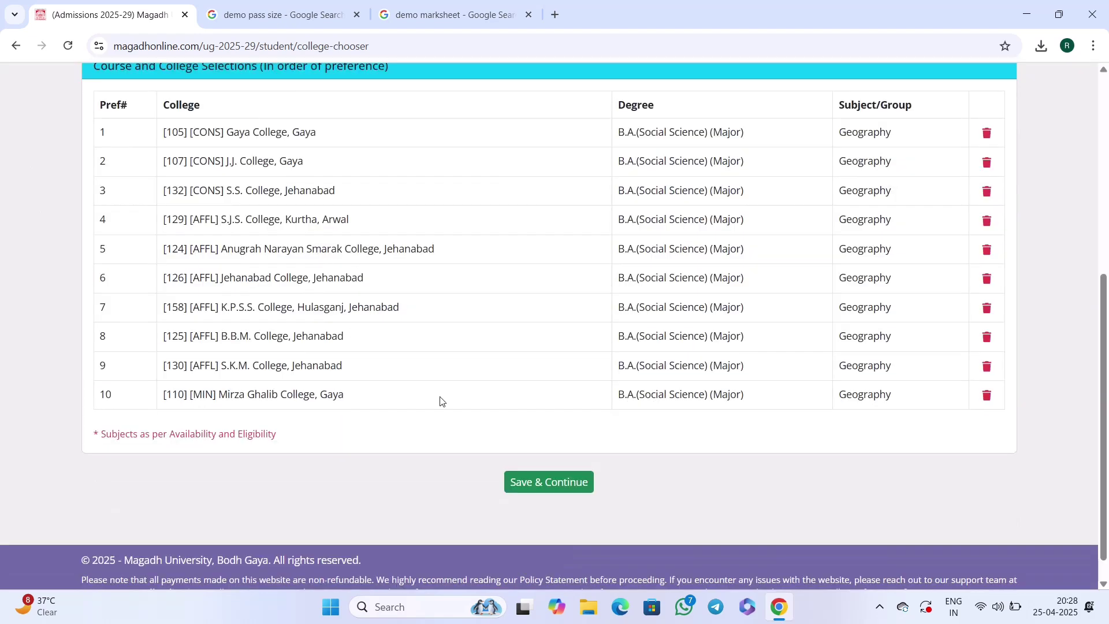
scroll(414, 327, up, 3)
scroll(466, 344, down, 4)
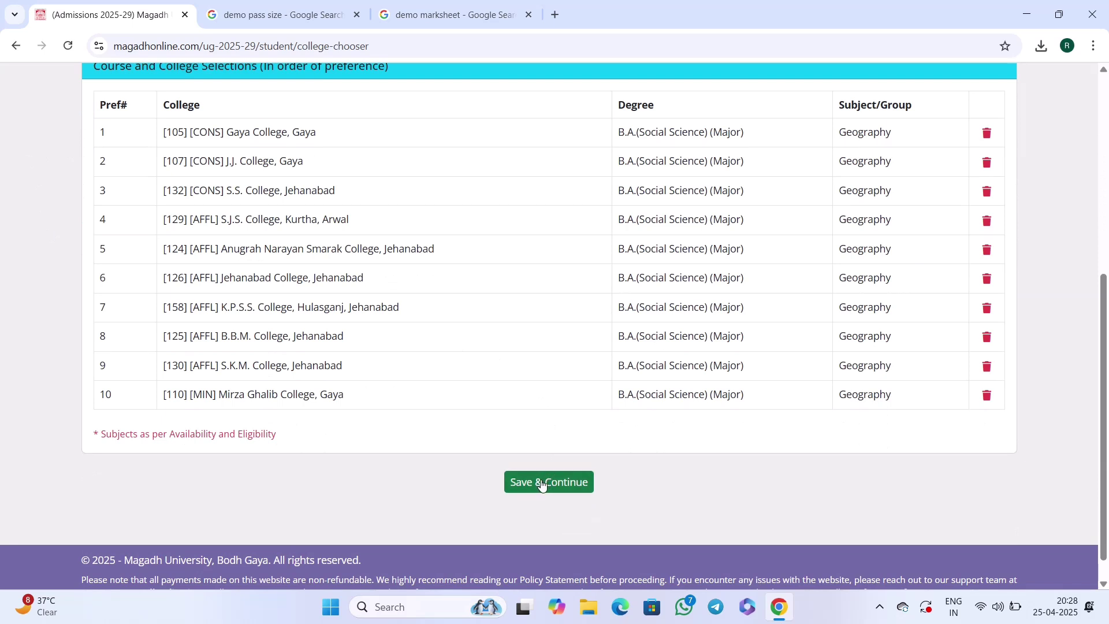
Save the college preferences and scroll through the unpaid application preview dated 25-04-2025.
click(541, 484)
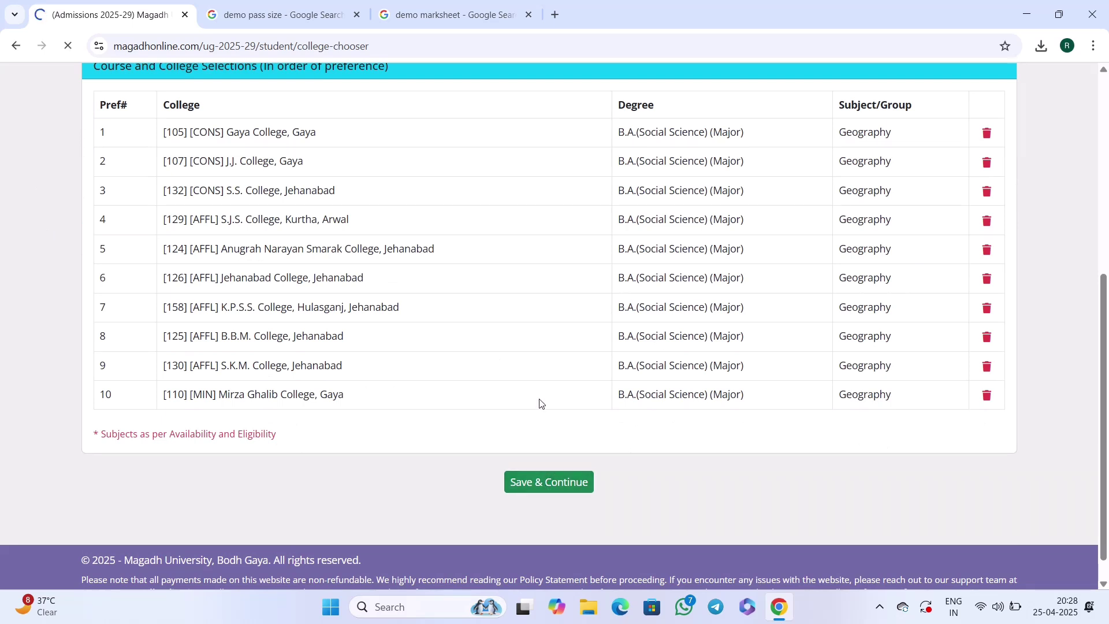
scroll(539, 403, up, 3)
scroll(541, 403, up, 4)
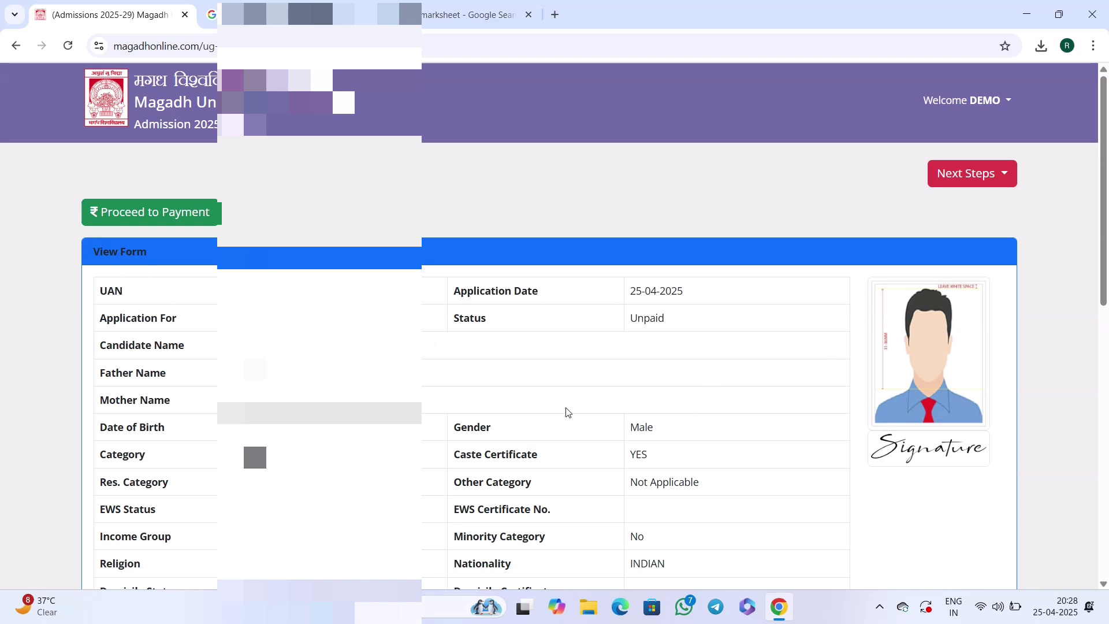
scroll(431, 425, down, 1)
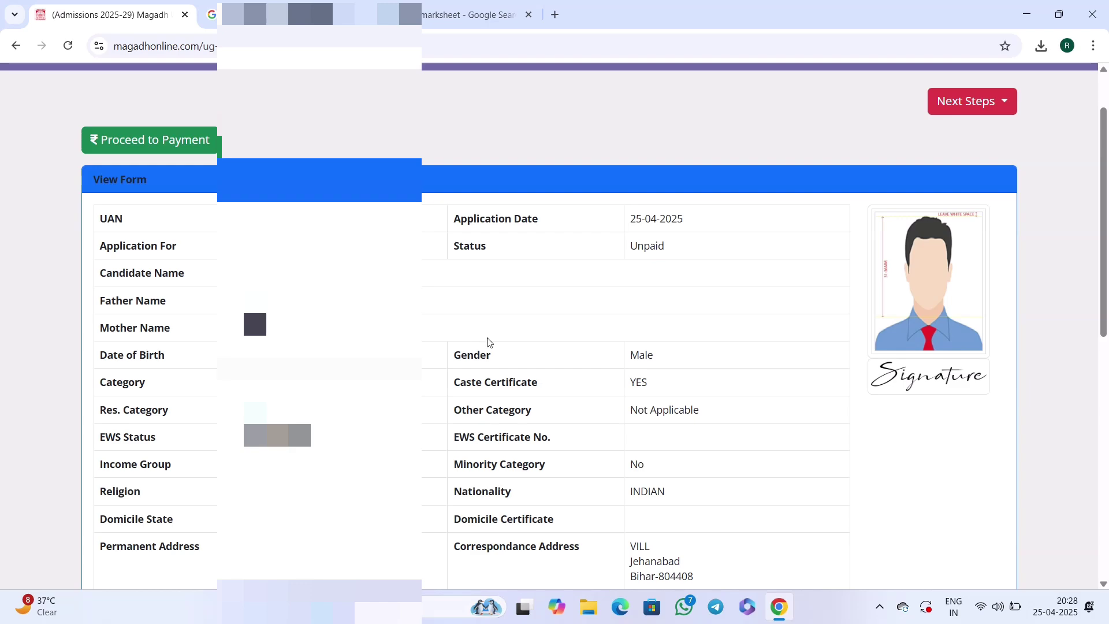
scroll(488, 342, down, 8)
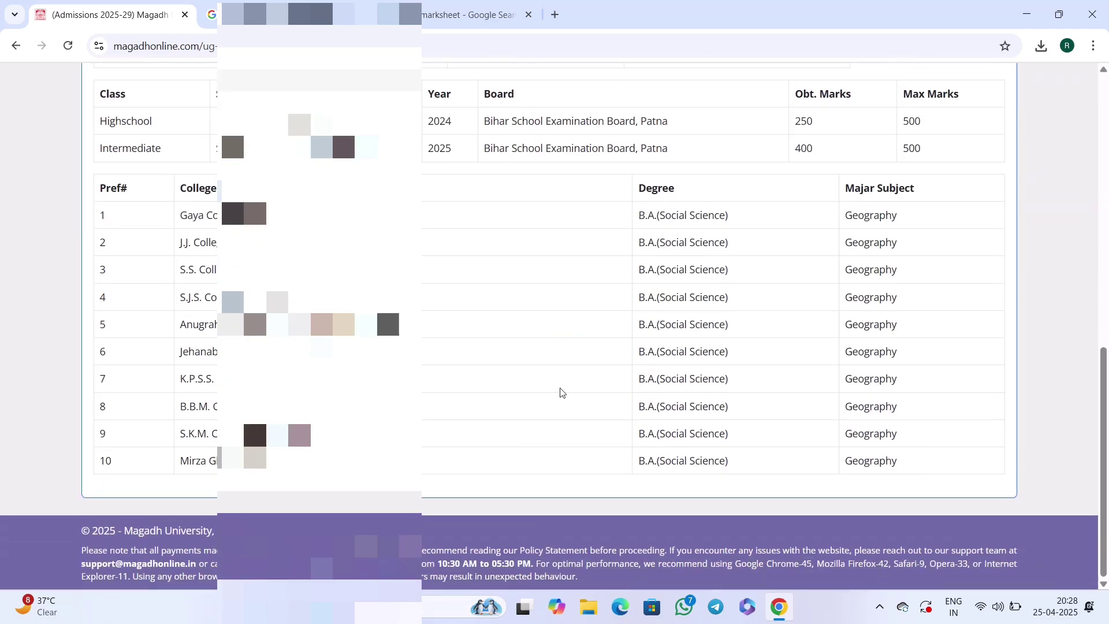
scroll(559, 391, up, 10)
scroll(545, 376, down, 5)
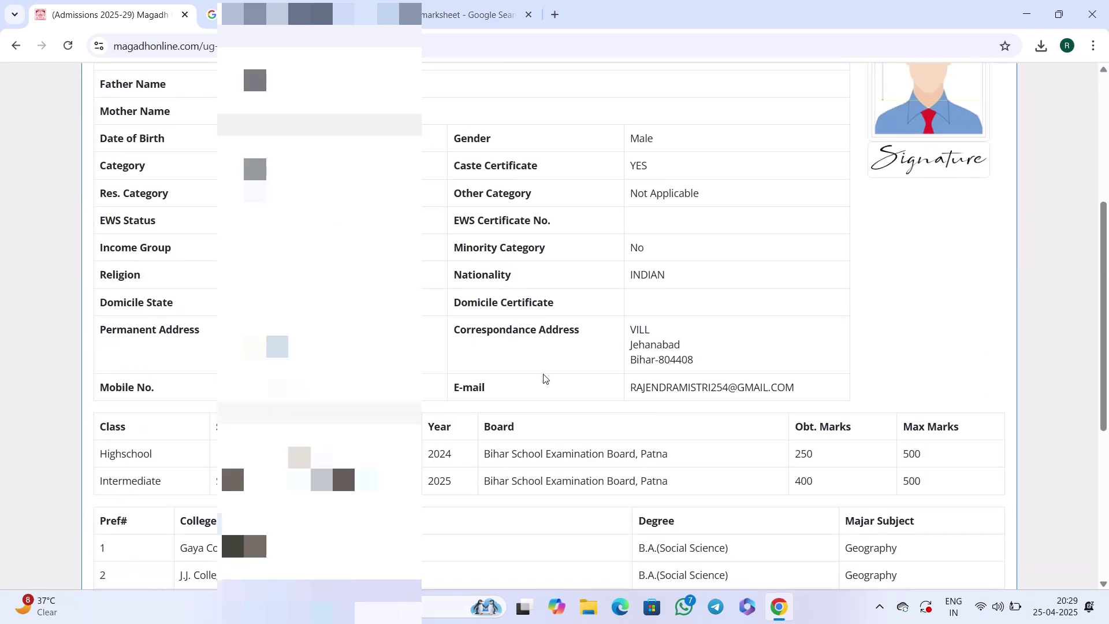
scroll(555, 364, up, 5)
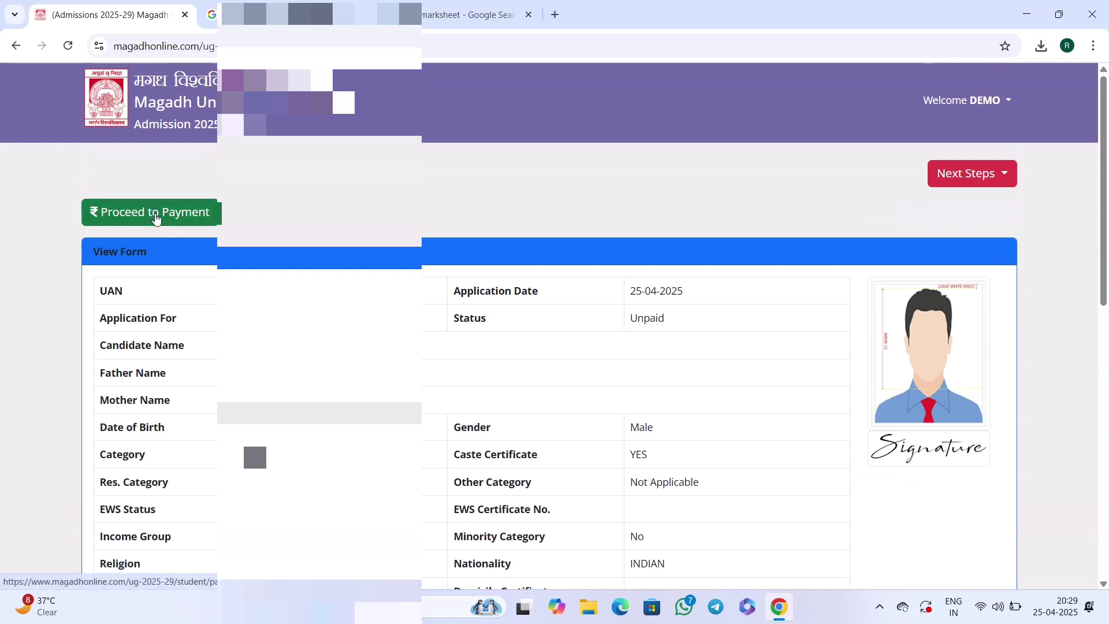
Proceed to the fee payment page and highlight the Rs. 400/- application fee.
click(155, 218)
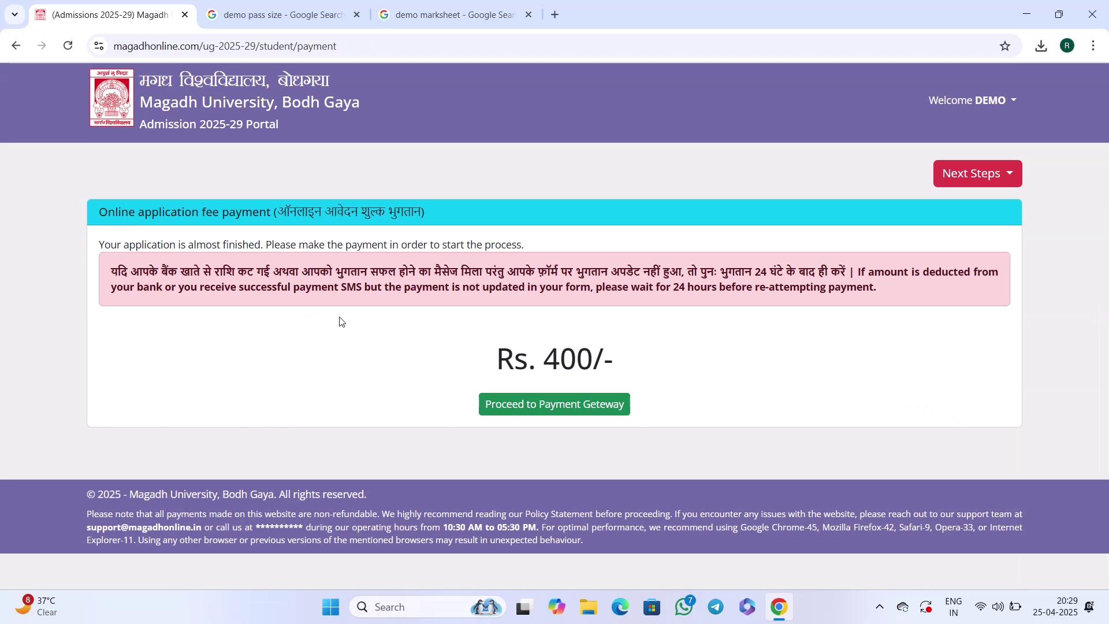
drag(542, 358, 601, 359)
click(549, 358)
drag(494, 358, 532, 354)
Open the SabPaisa gateway and view the INR 400.00 payment mode options.
click(601, 359)
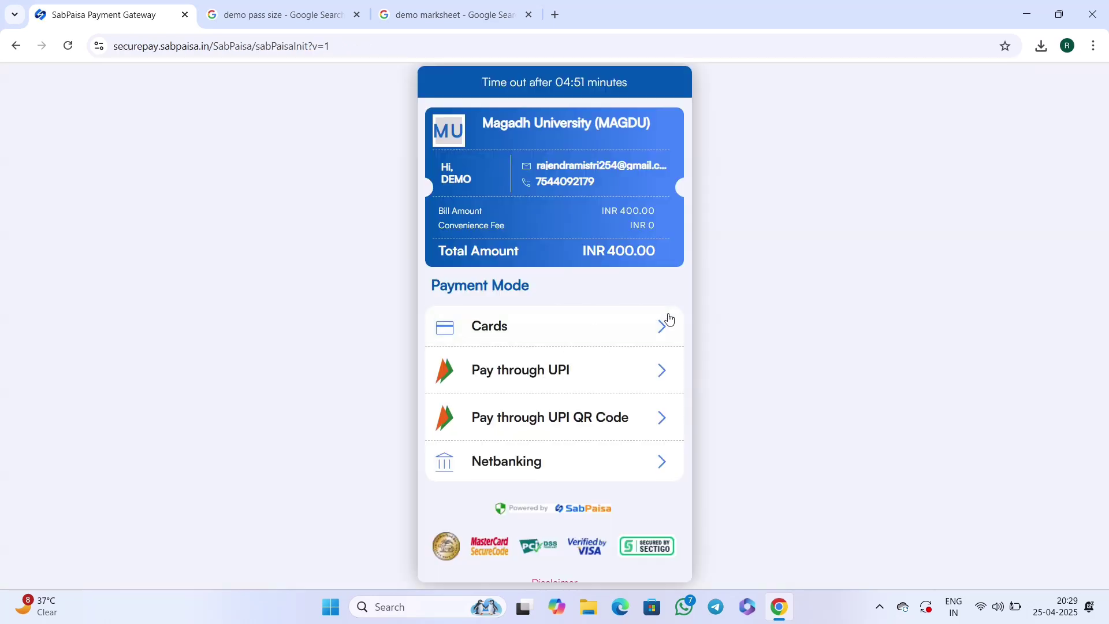
scroll(663, 322, down, 1)
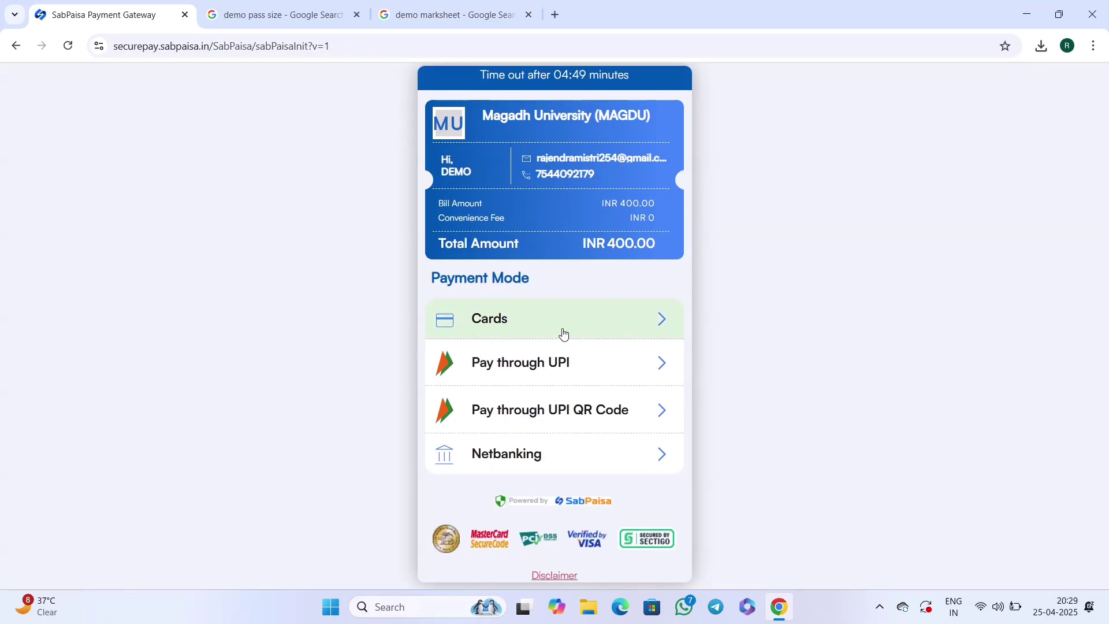